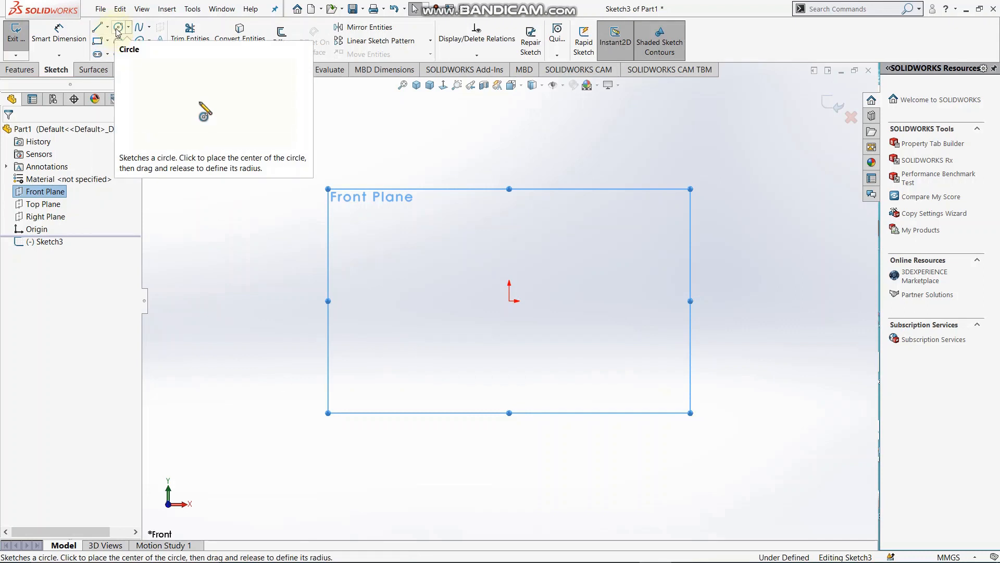
Sketch a circle of about 36 mm radius centred on the origin.
{"action": "left_click", "coordinate": [117, 29]}
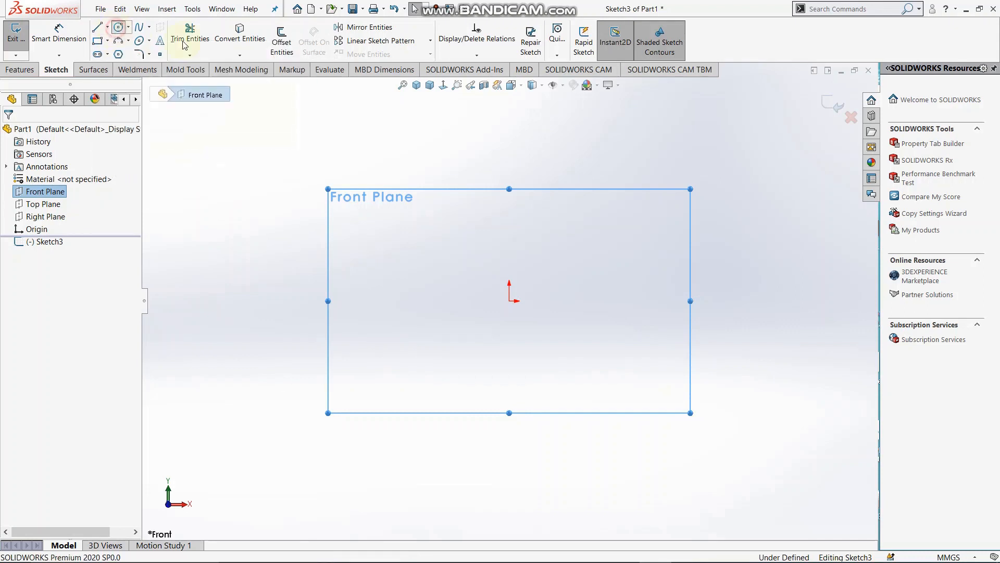
{"action": "left_click", "coordinate": [511, 301]}
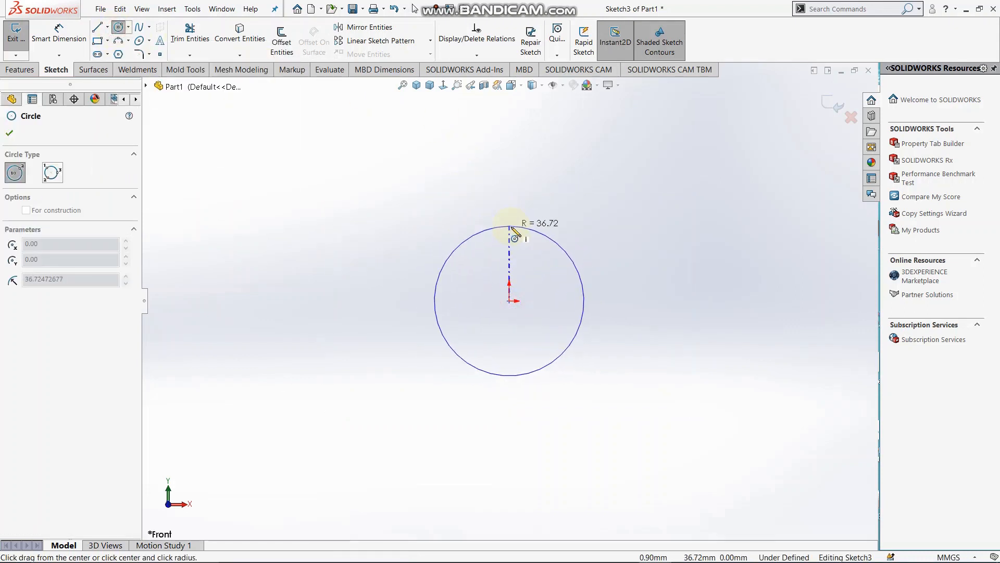
{"action": "left_click", "coordinate": [510, 228]}
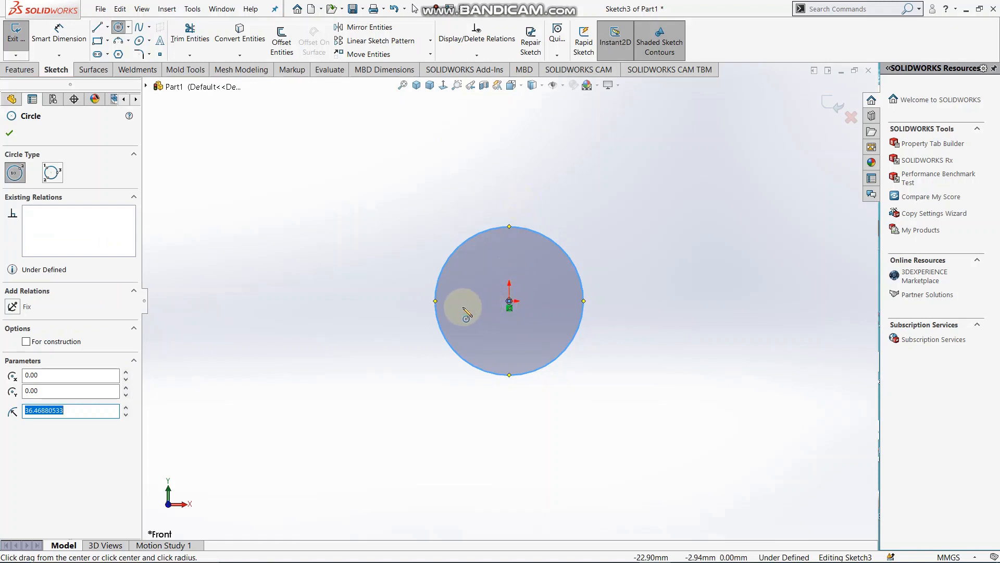
Sketch two concentric circles of about 11 mm and 30 mm radius left of the central circle, level with the origin.
{"action": "scroll", "coordinate": [375, 305], "scroll_direction": "up", "scroll_amount": 2}
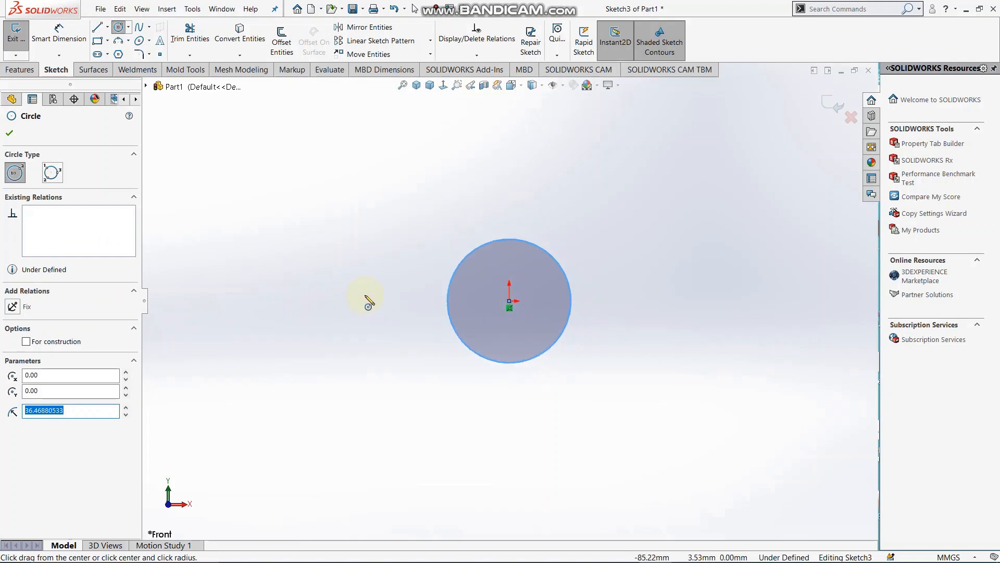
{"action": "left_click", "coordinate": [377, 301]}
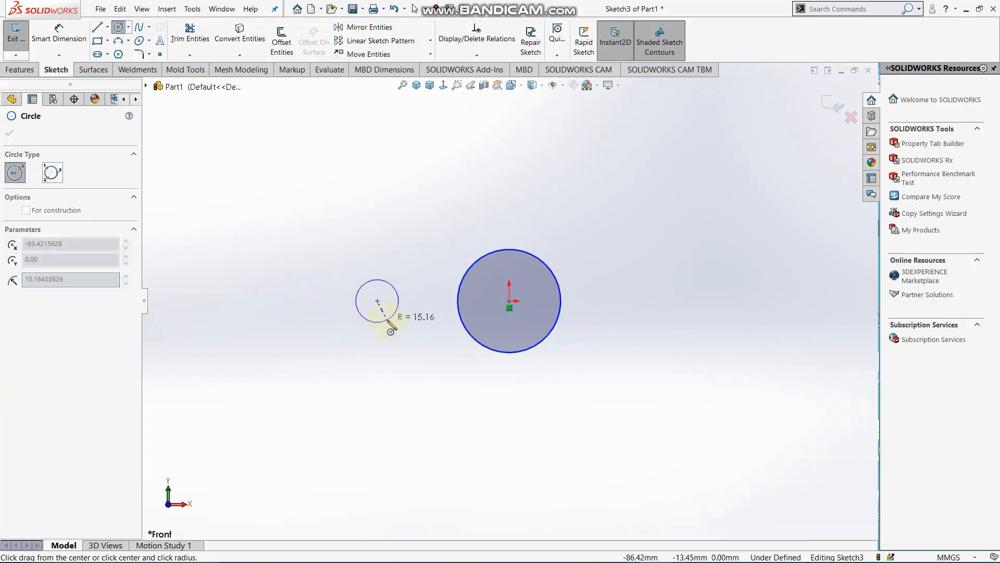
{"action": "left_click", "coordinate": [386, 314]}
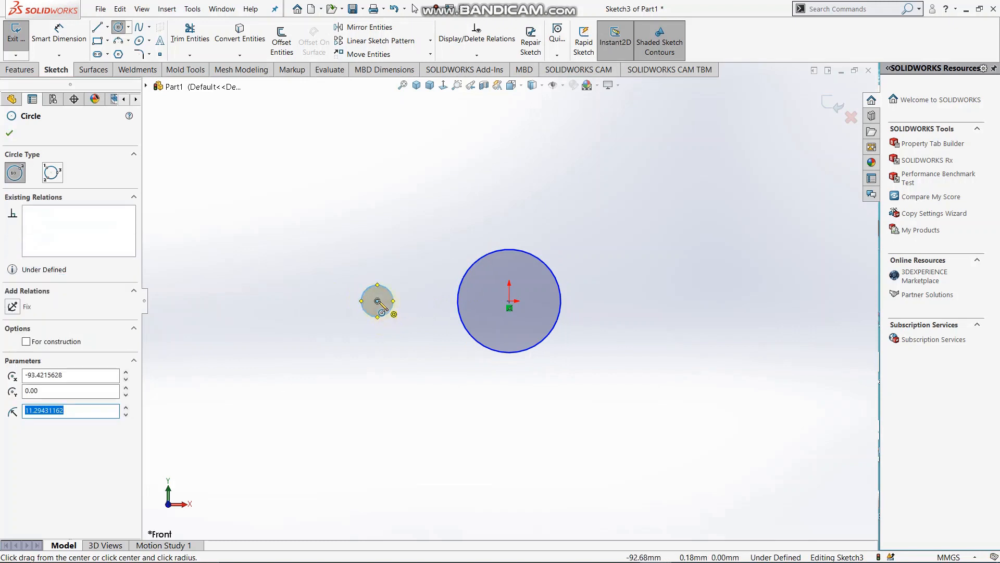
{"action": "left_click", "coordinate": [377, 301]}
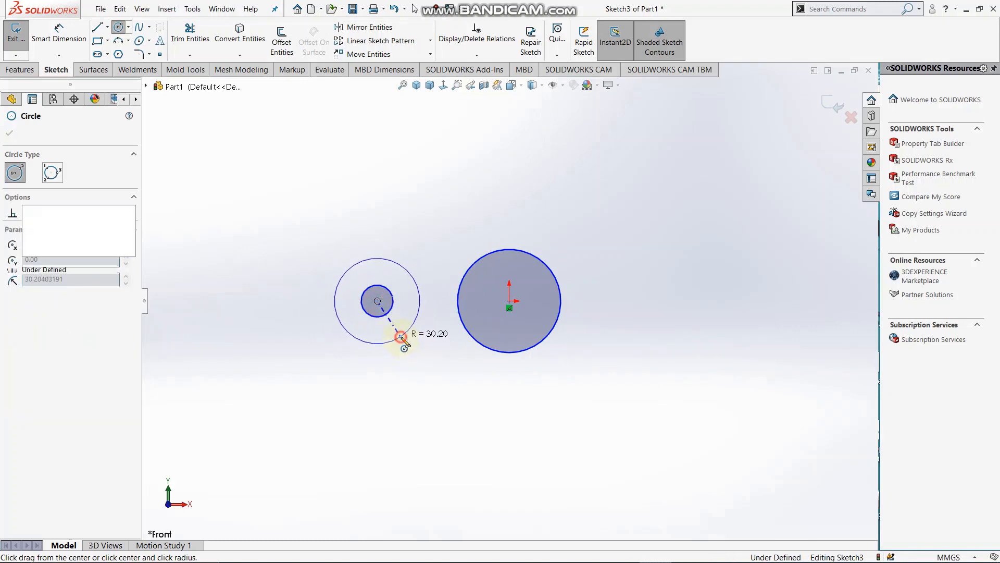
{"action": "left_click", "coordinate": [401, 337]}
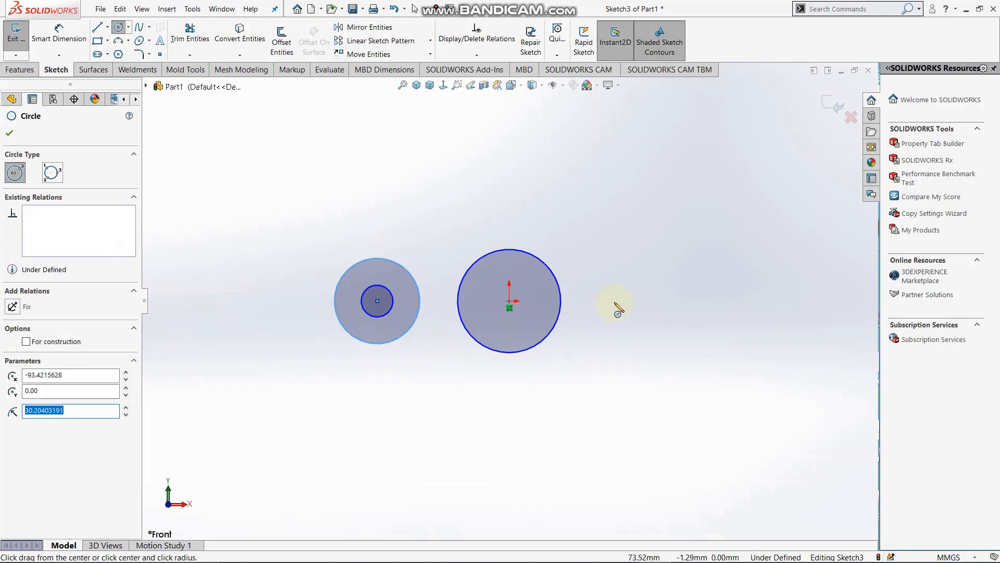
Sketch two concentric circles of about 14 mm and 28 mm radius right of the central circle, level with the origin.
{"action": "left_click", "coordinate": [621, 301]}
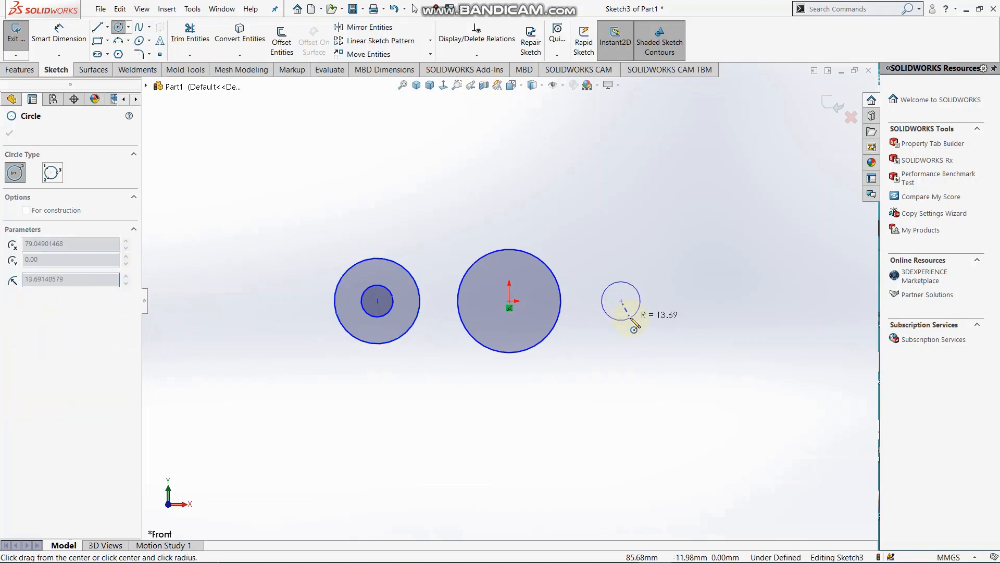
{"action": "left_click", "coordinate": [631, 318]}
{"action": "left_click", "coordinate": [621, 301]}
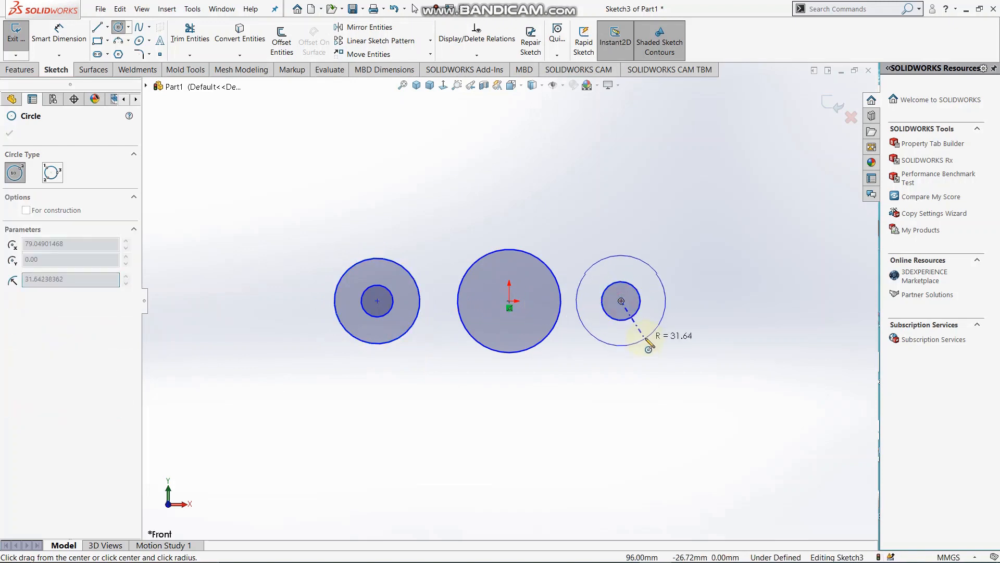
{"action": "left_click", "coordinate": [645, 334]}
{"action": "right_click", "coordinate": [732, 264]}
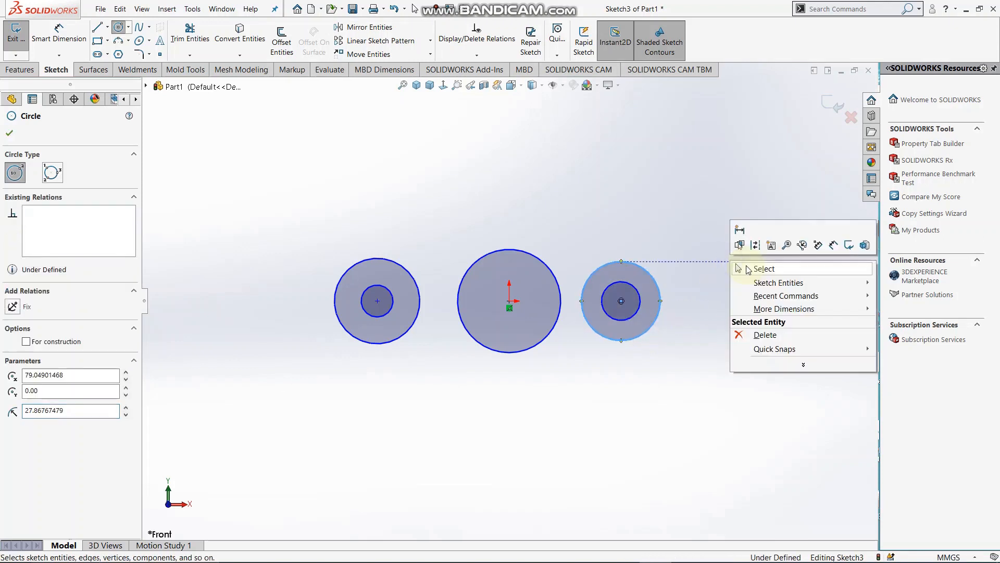
{"action": "left_click", "coordinate": [743, 265]}
Dimension the horizontal distance between the centres of the left and right circle pairs as 120 mm.
{"action": "scroll", "coordinate": [596, 263], "scroll_direction": "down", "scroll_amount": 2}
{"action": "scroll", "coordinate": [587, 256], "scroll_direction": "up", "scroll_amount": 3}
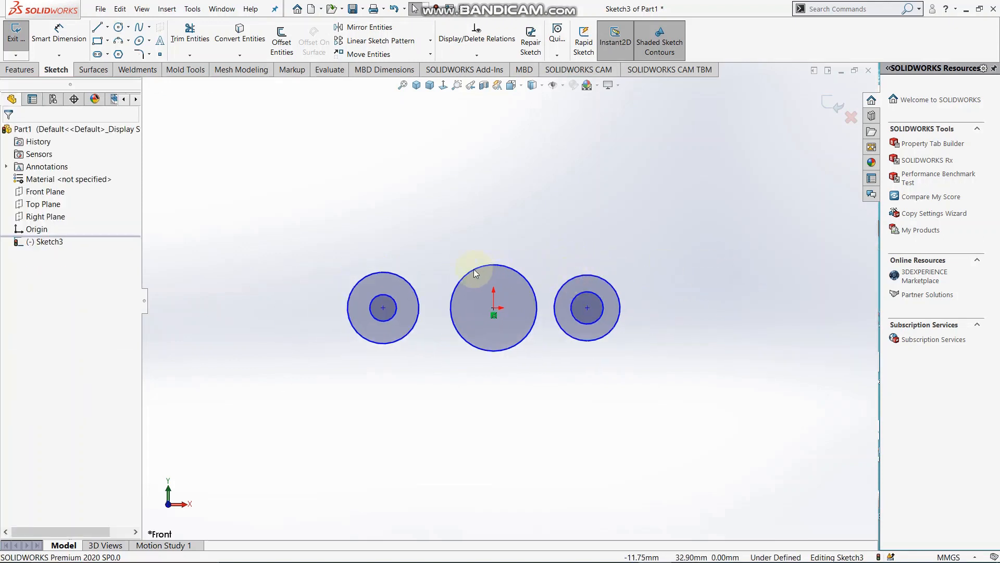
{"action": "scroll", "coordinate": [474, 269], "scroll_direction": "down", "scroll_amount": 2}
{"action": "right_click_drag", "start_coordinate": [456, 462], "coordinate": [454, 344]}
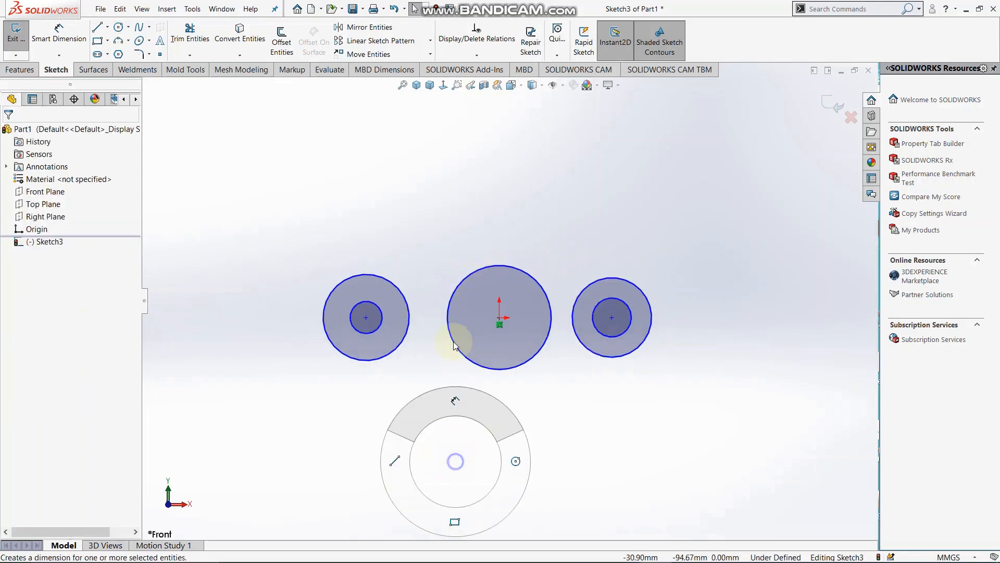
{"action": "left_click", "coordinate": [367, 319]}
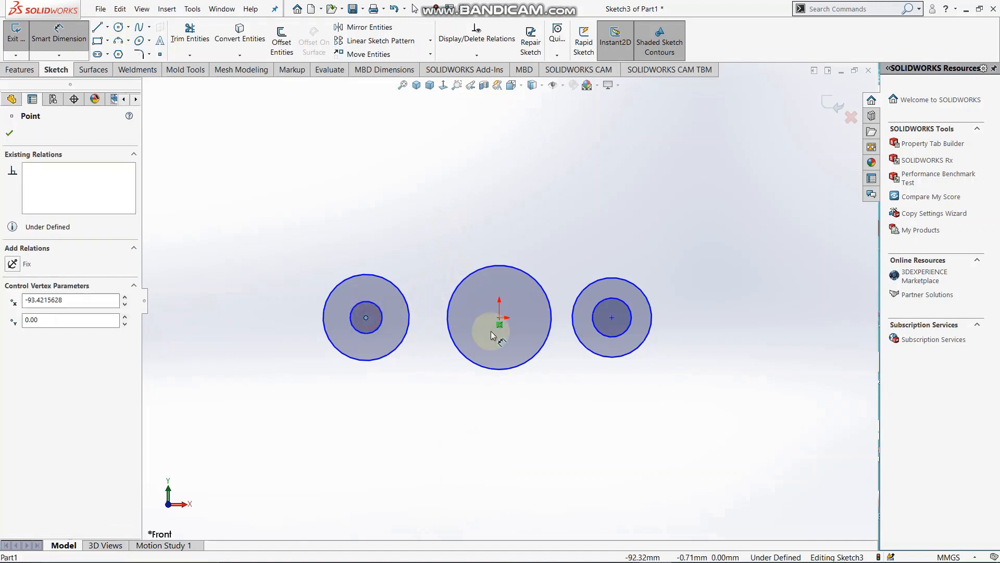
{"action": "left_click", "coordinate": [612, 318]}
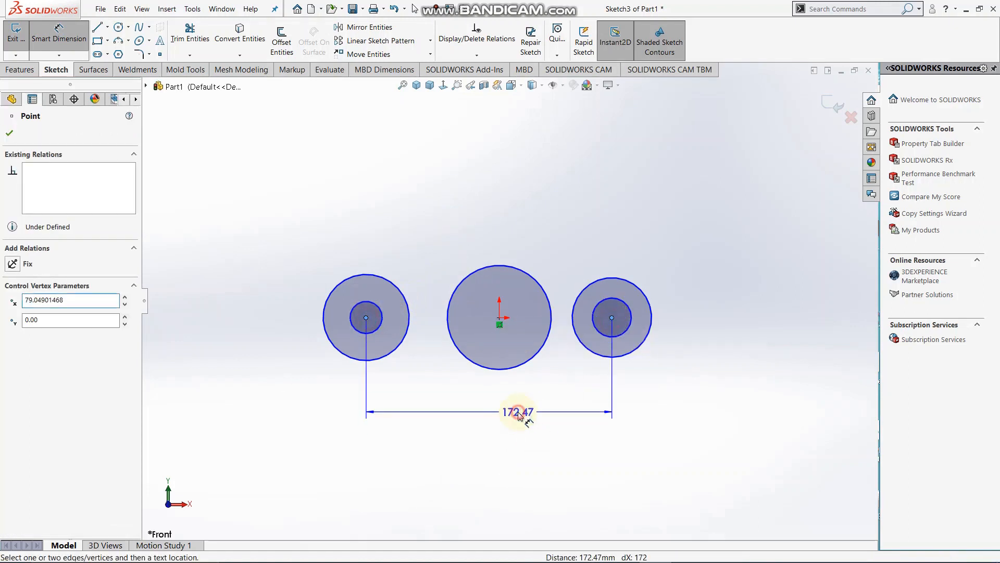
{"action": "left_click", "coordinate": [516, 413]}
{"action": "type", "text": "120"}
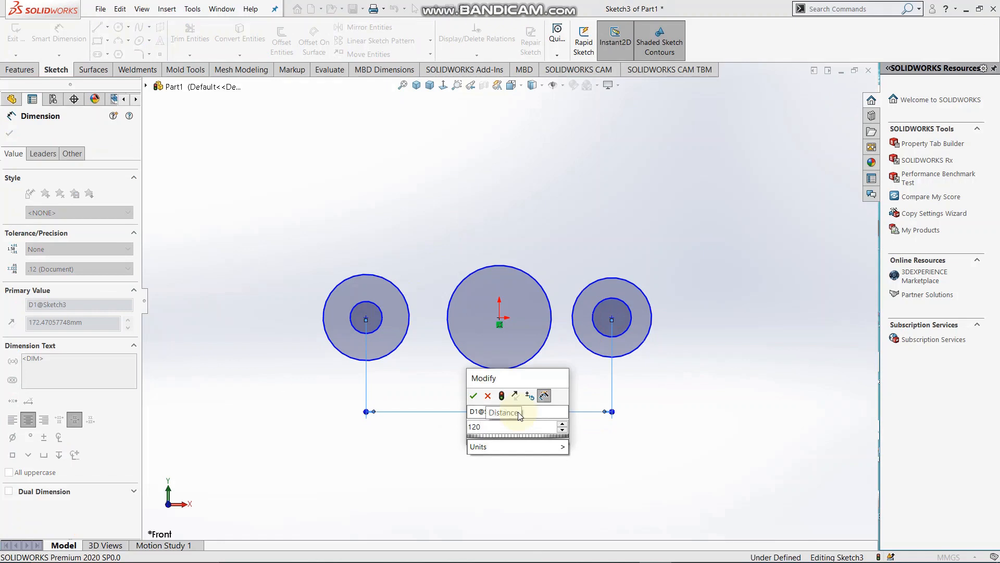
{"action": "key", "text": "Return"}
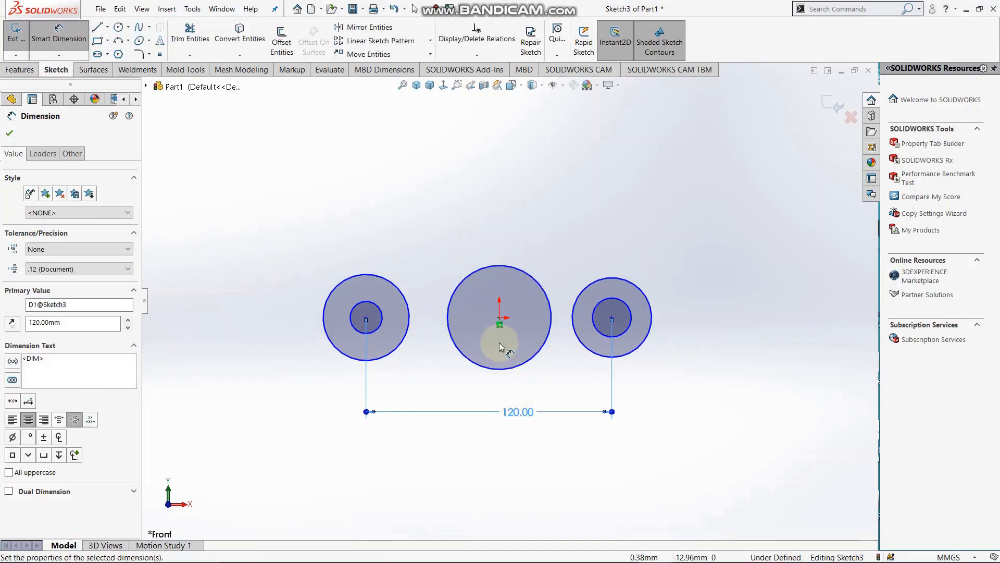
Dimension the central circle's diameter as 60 mm.
{"action": "left_click", "coordinate": [508, 371]}
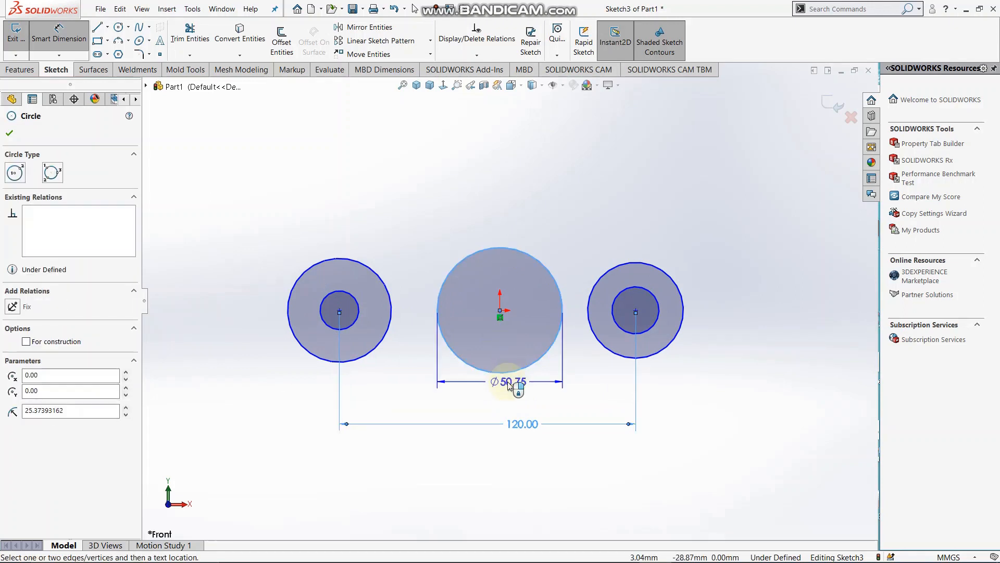
{"action": "left_click", "coordinate": [508, 385]}
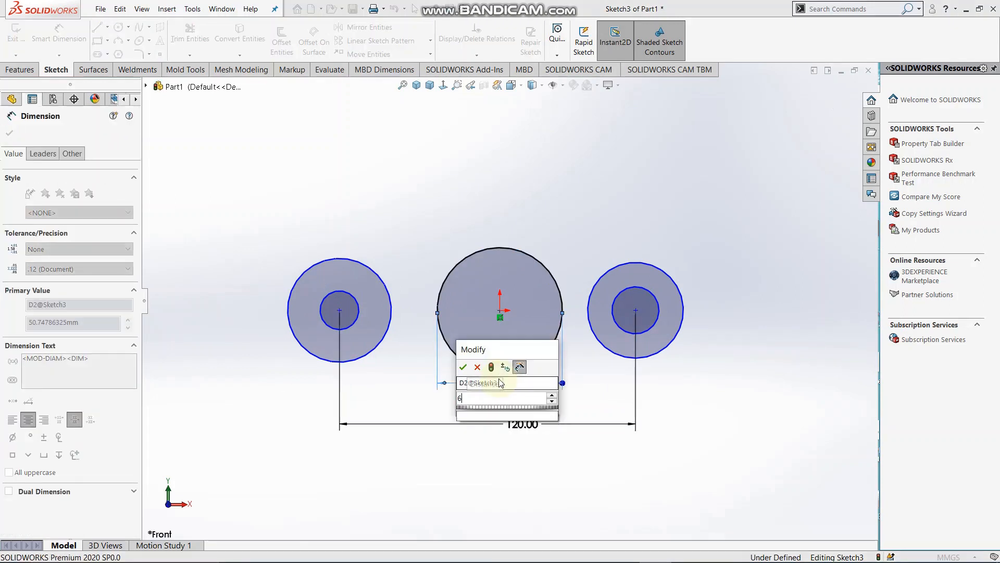
{"action": "key", "text": "Return"}
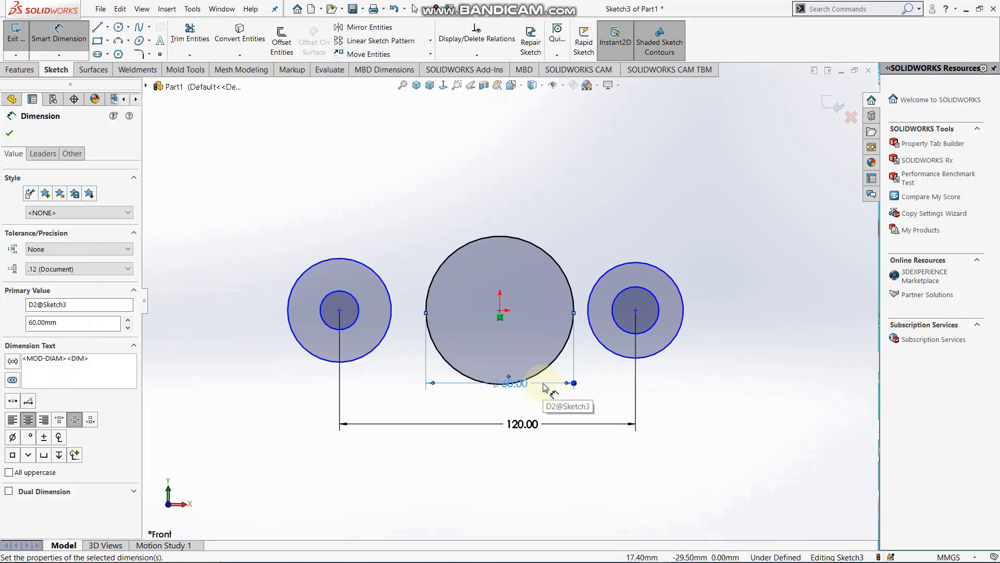
Dimension the left outer circle's diameter as 46 mm.
{"action": "key", "text": "z"}
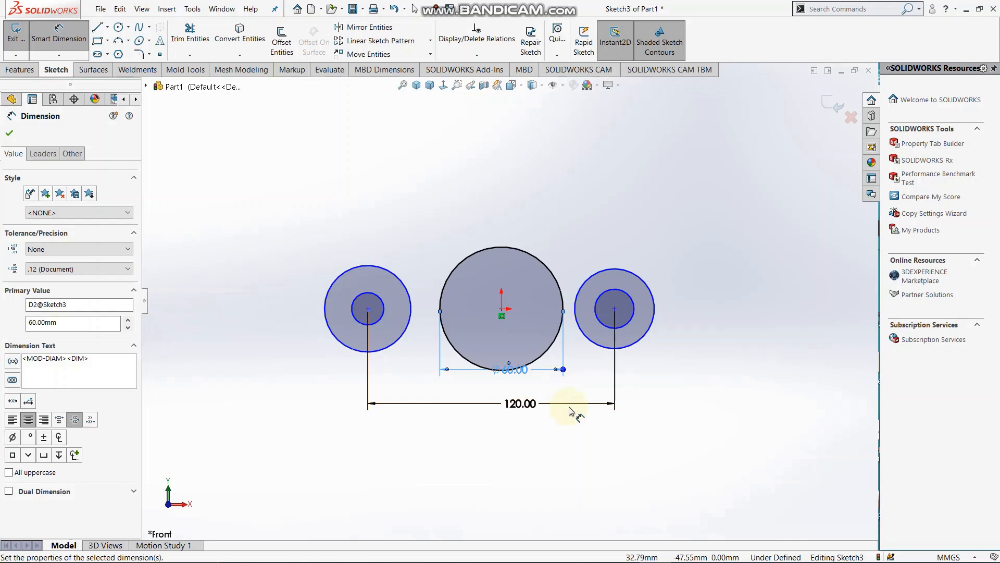
{"action": "left_click", "coordinate": [327, 307]}
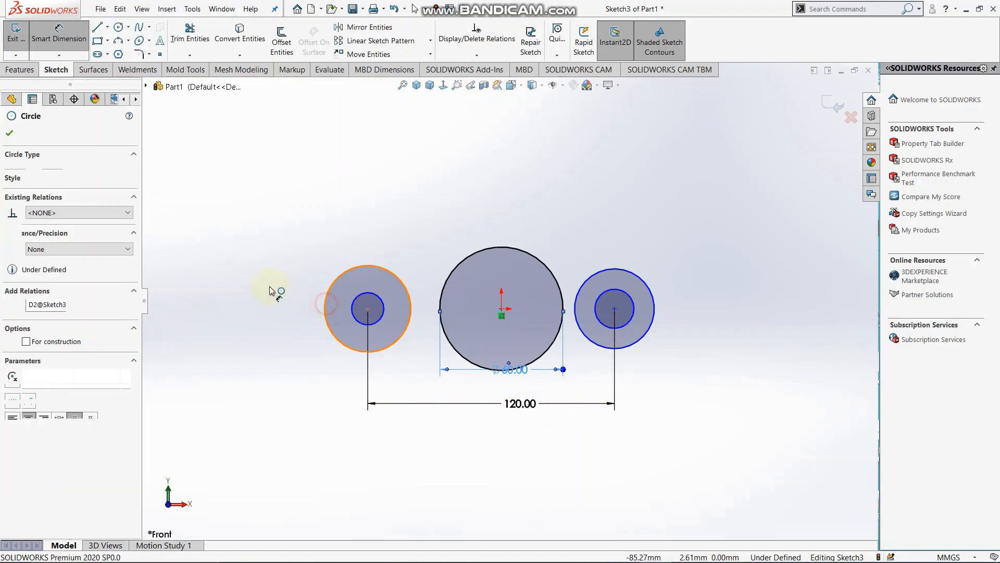
{"action": "left_click", "coordinate": [278, 300]}
{"action": "type", "text": "2"}
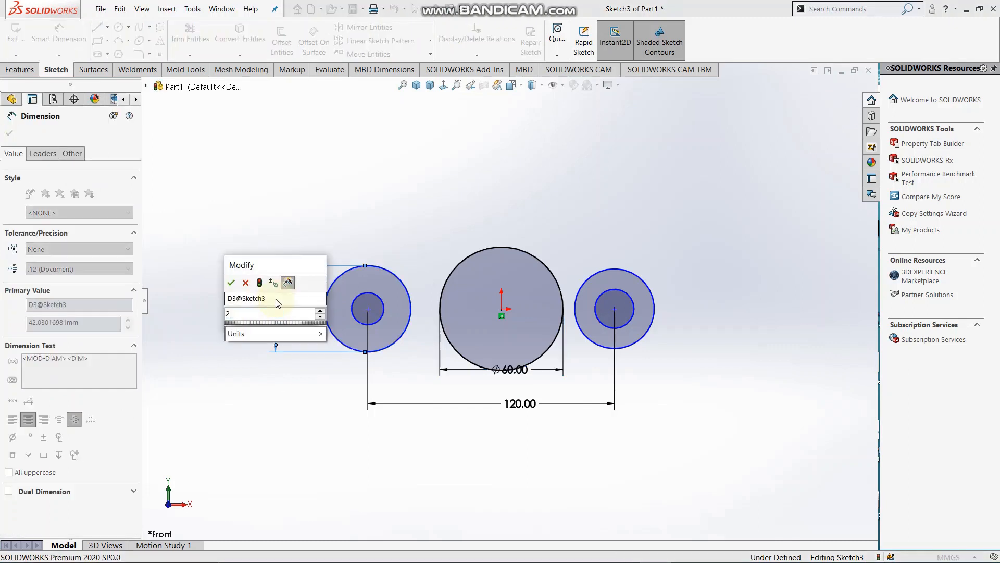
{"action": "key", "text": "BackSpace"}
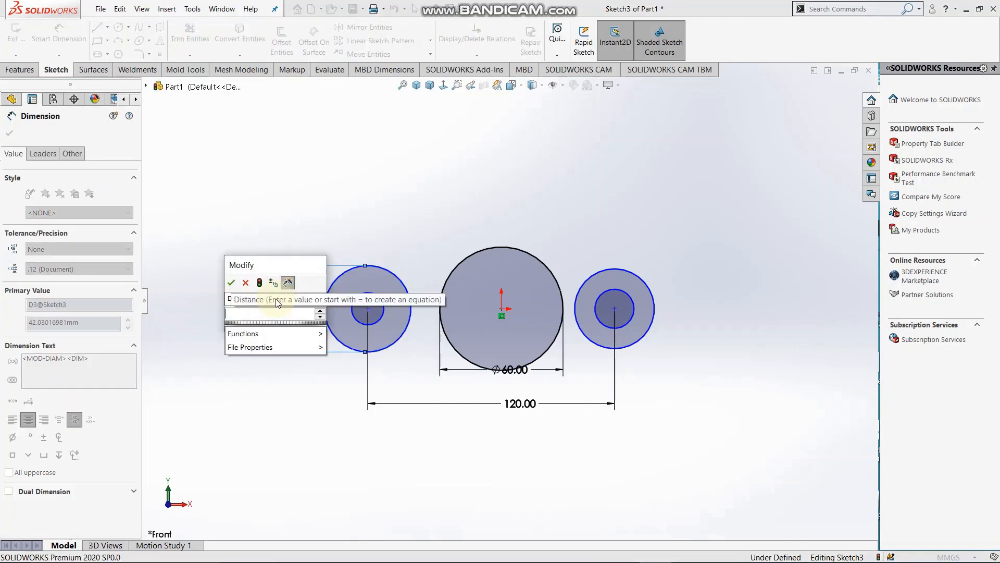
{"action": "type", "text": "46"}
{"action": "key", "text": "Return"}
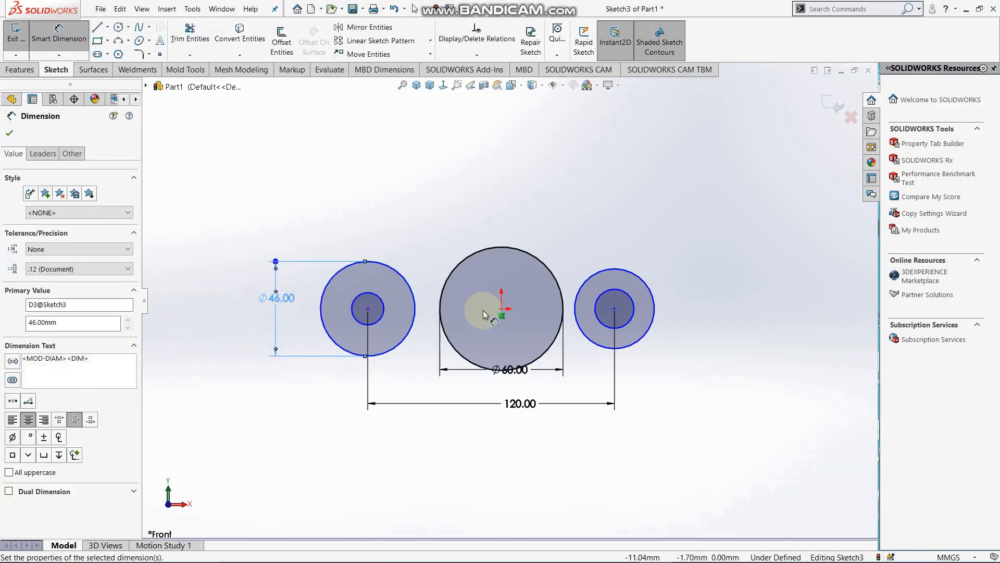
Dimension the left inner circle's diameter as 21 mm and finish dimensioning.
{"action": "right_click", "coordinate": [425, 174]}
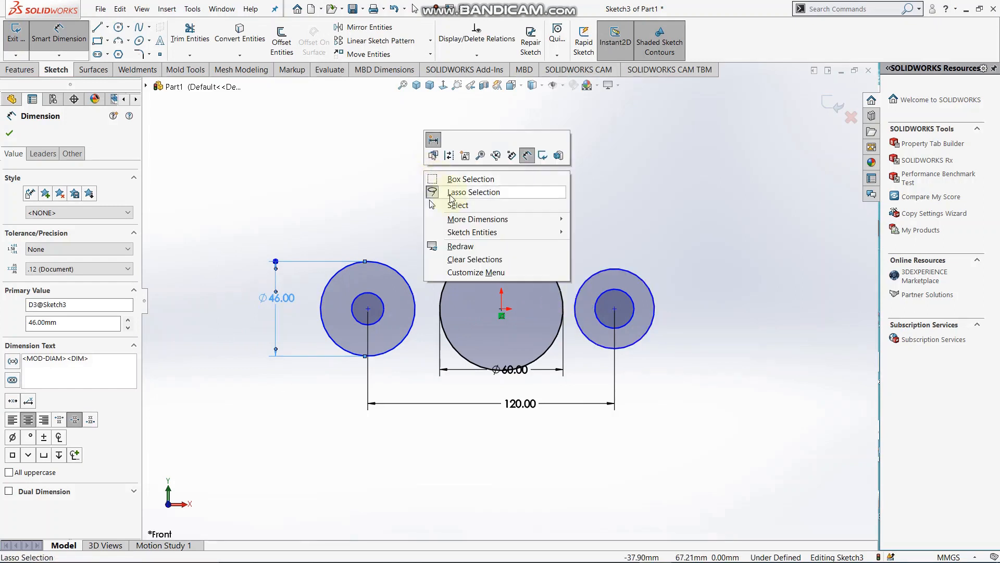
{"action": "left_click", "coordinate": [391, 168]}
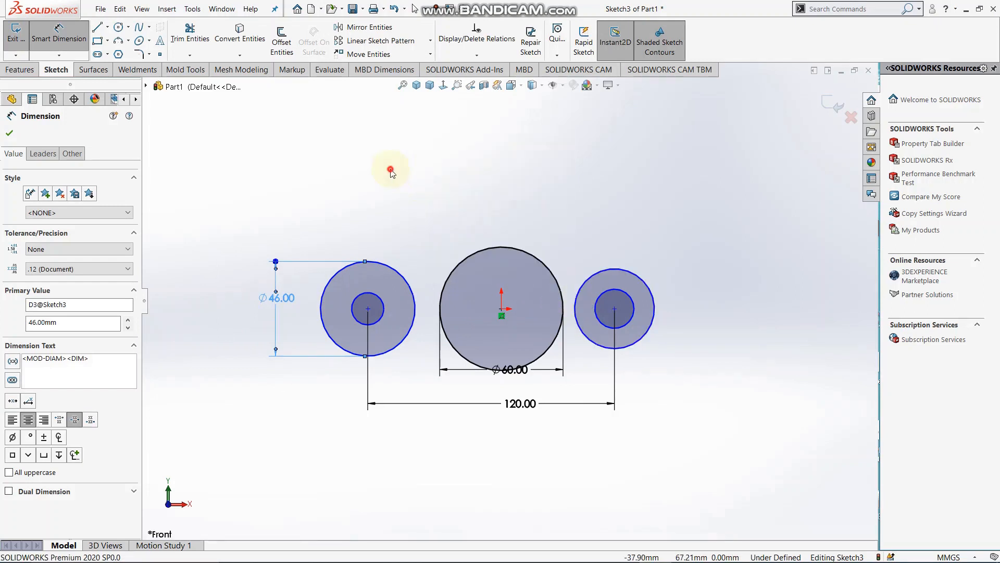
{"action": "left_click", "coordinate": [387, 304]}
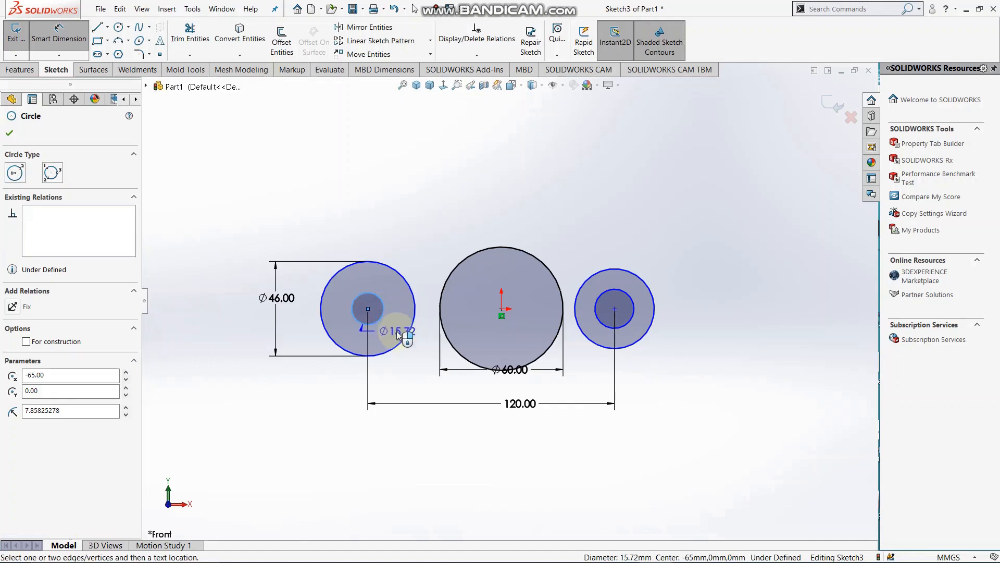
{"action": "left_click", "coordinate": [398, 334]}
{"action": "type", "text": "2"}
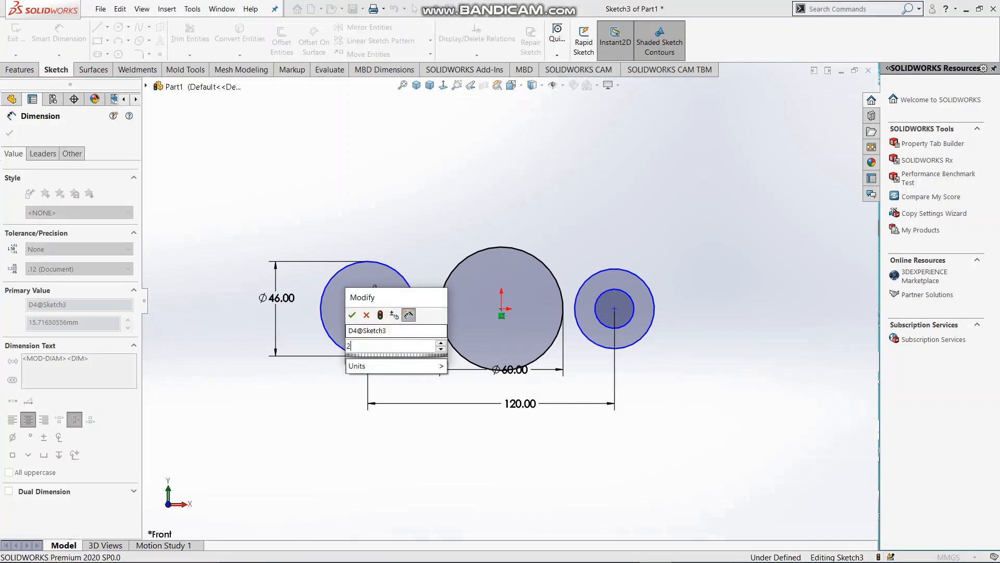
{"action": "type", "text": "1"}
{"action": "key", "text": "Return"}
{"action": "left_click", "coordinate": [286, 180]}
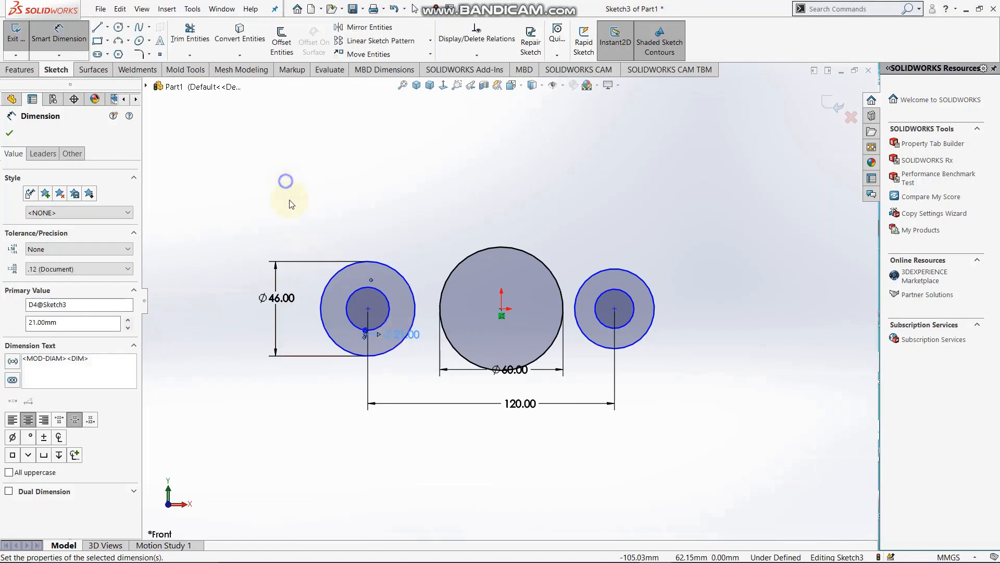
{"action": "left_click", "coordinate": [319, 216]}
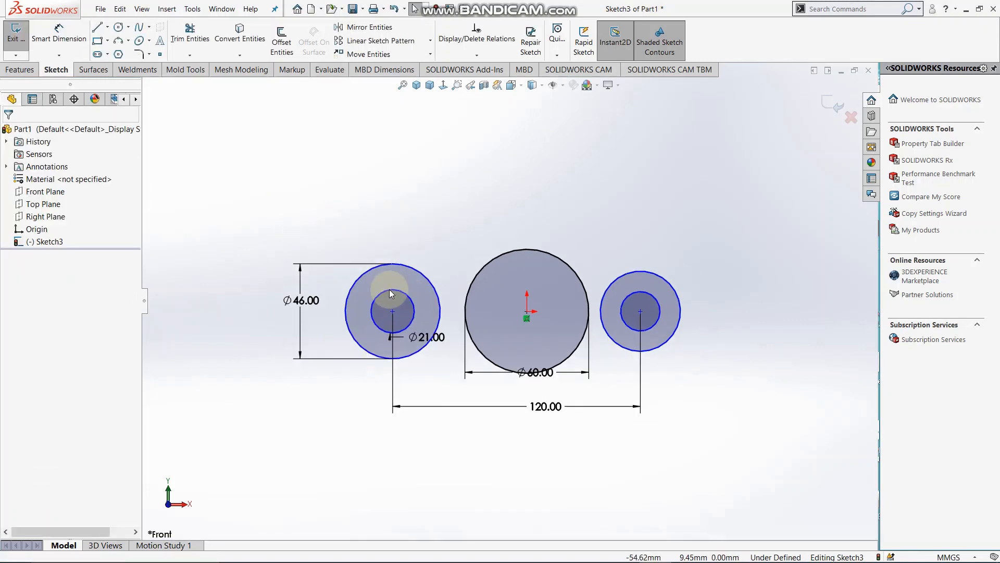
Add a Horizontal relation between the left circles' centre point and the central circle's centre point.
{"action": "scroll", "coordinate": [508, 302], "scroll_direction": "up", "scroll_amount": 2}
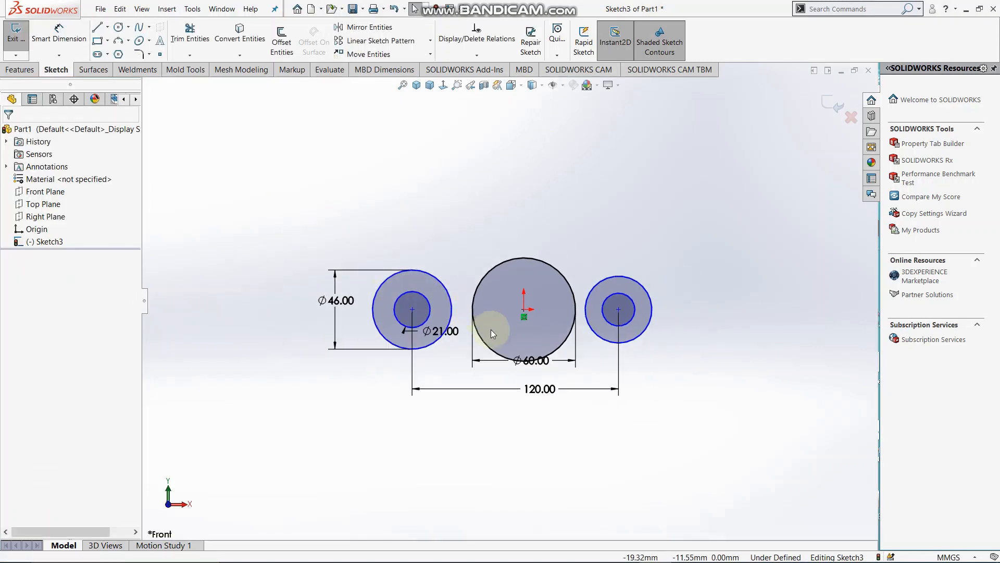
{"action": "left_click", "coordinate": [413, 310]}
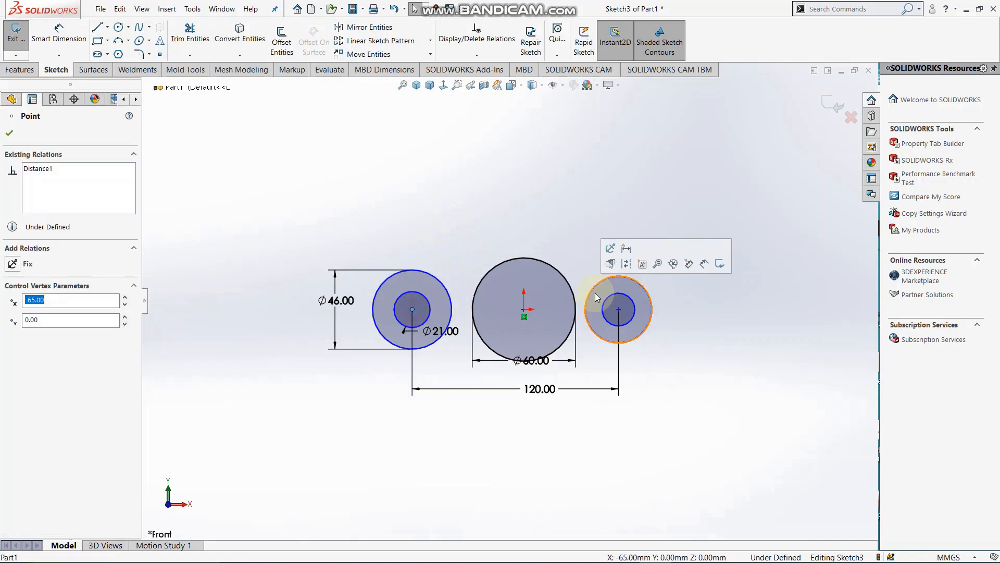
{"action": "left_click", "coordinate": [524, 308], "text": "ctrl"}
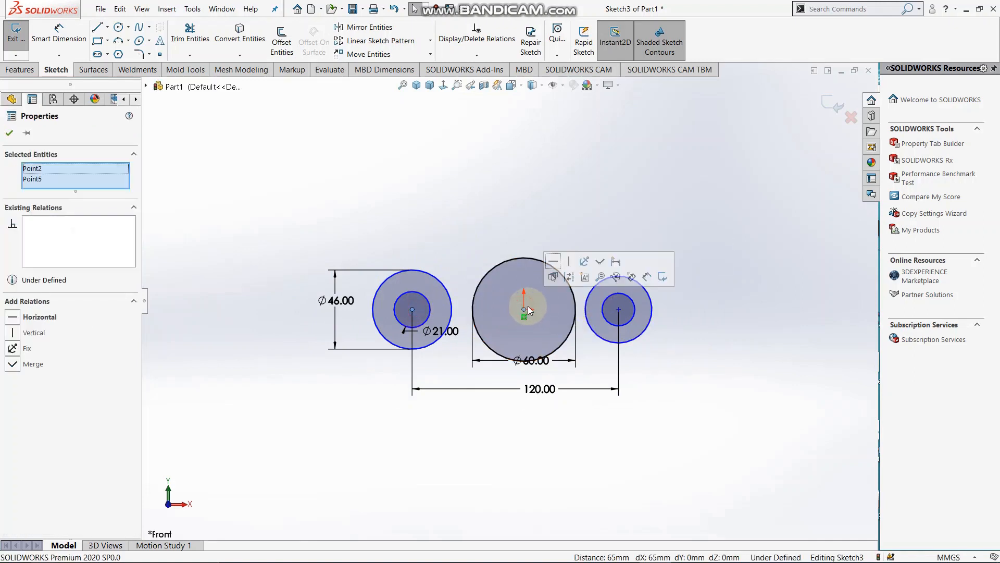
{"action": "left_click", "coordinate": [557, 267]}
{"action": "left_click", "coordinate": [480, 241]}
{"action": "scroll", "coordinate": [481, 240], "scroll_direction": "down", "scroll_amount": 2}
{"action": "scroll", "coordinate": [469, 279], "scroll_direction": "up", "scroll_amount": 2}
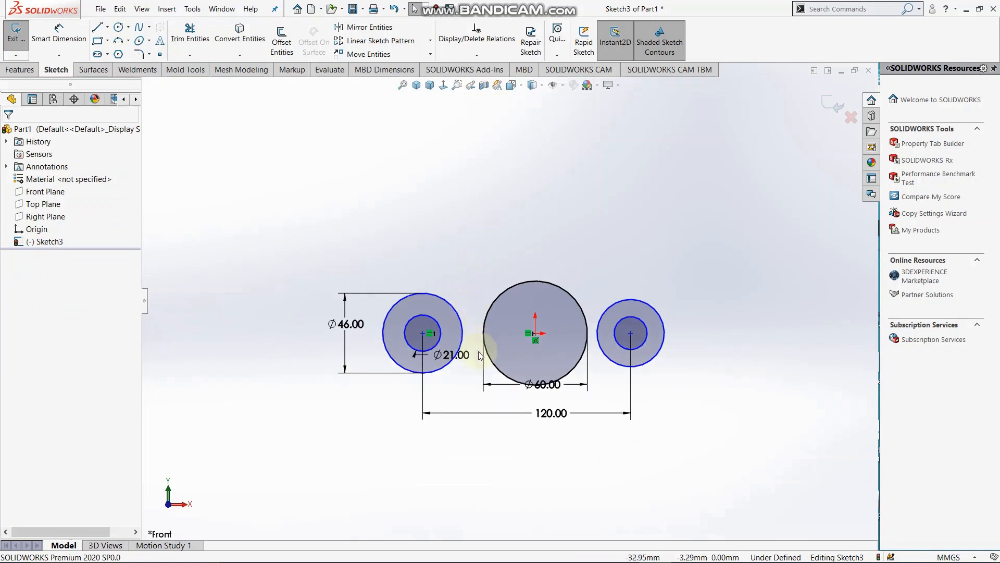
Dimension the horizontal distance between the left circles' centre and the central circle's centre as 60 mm and finish dimensioning.
{"action": "right_click_drag", "start_coordinate": [495, 493], "coordinate": [495, 466]}
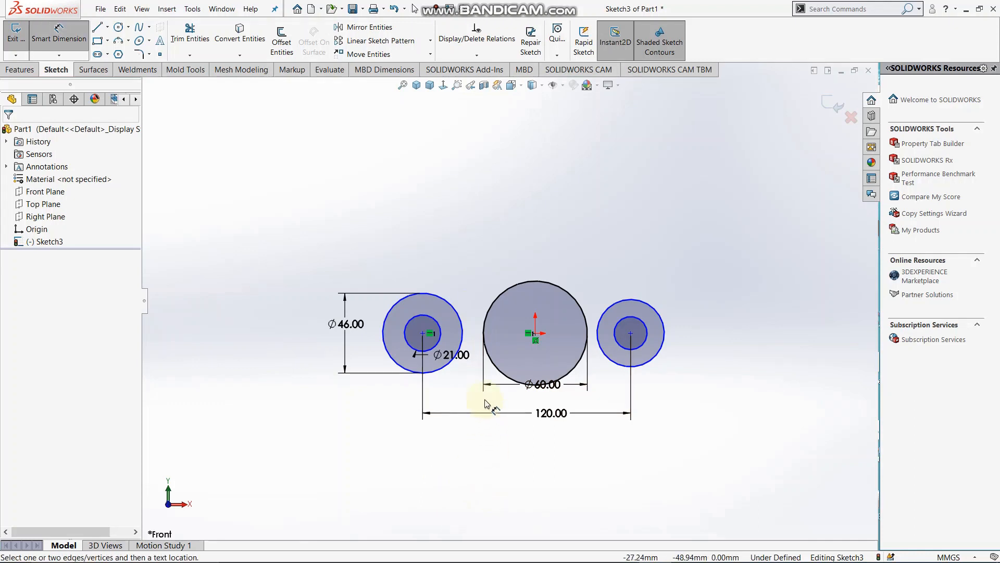
{"action": "left_click", "coordinate": [424, 334]}
{"action": "left_click", "coordinate": [535, 333]}
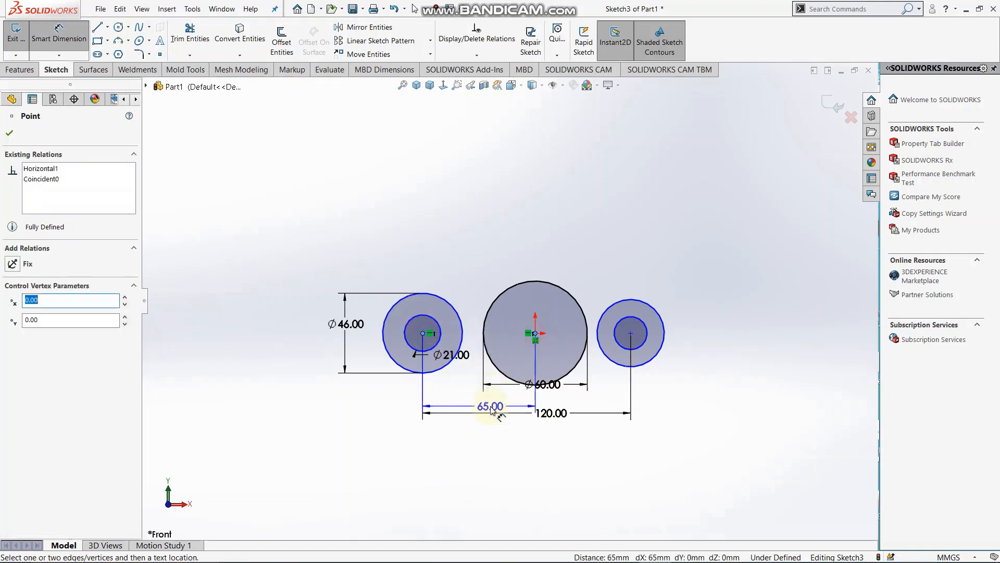
{"action": "left_click", "coordinate": [492, 406]}
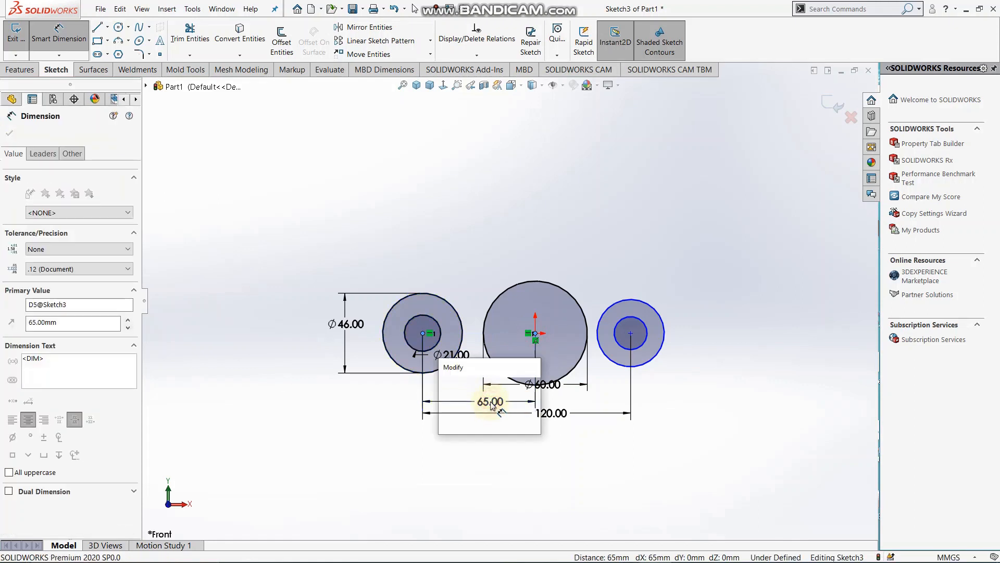
{"action": "type", "text": "60"}
{"action": "key", "text": "Return"}
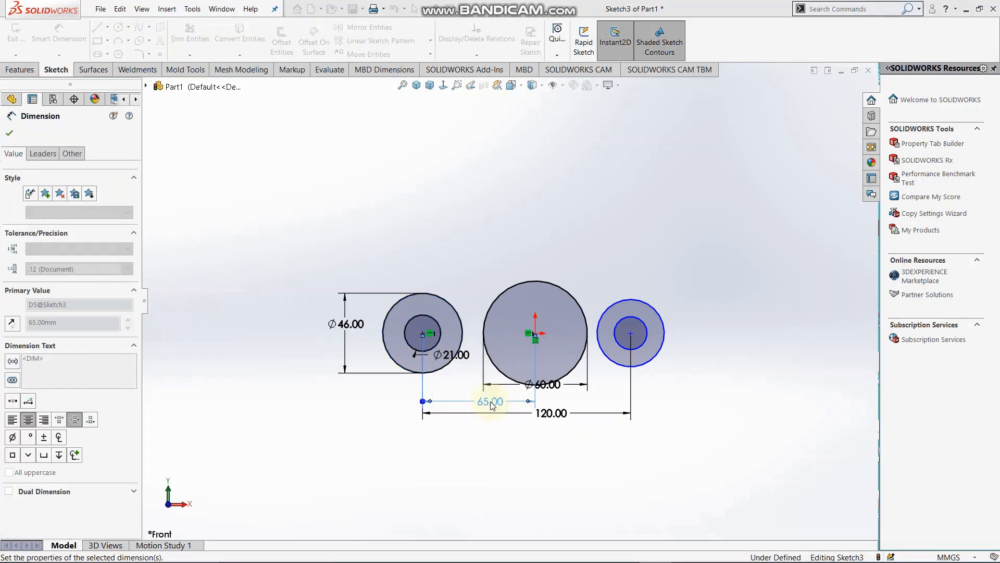
{"action": "right_click", "coordinate": [411, 236]}
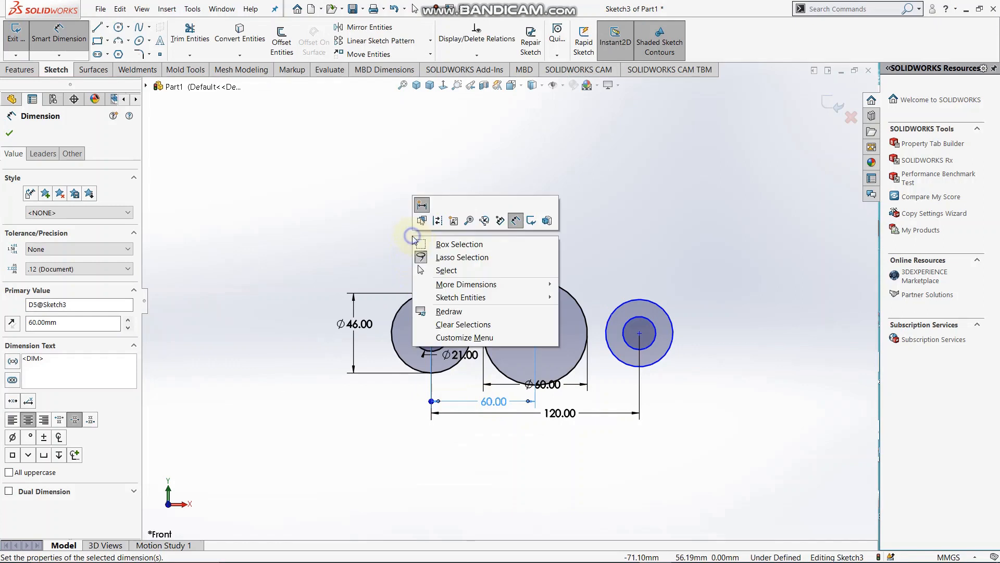
{"action": "left_click", "coordinate": [453, 275]}
Add an Equal relation between the left and right outer circles.
{"action": "scroll", "coordinate": [446, 286], "scroll_direction": "down", "scroll_amount": 2}
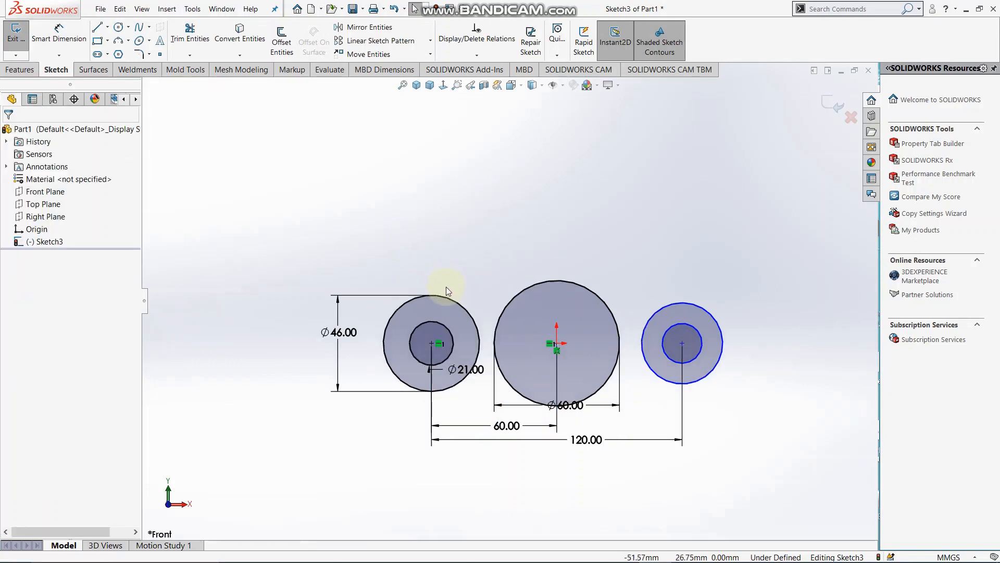
{"action": "left_click", "coordinate": [457, 305]}
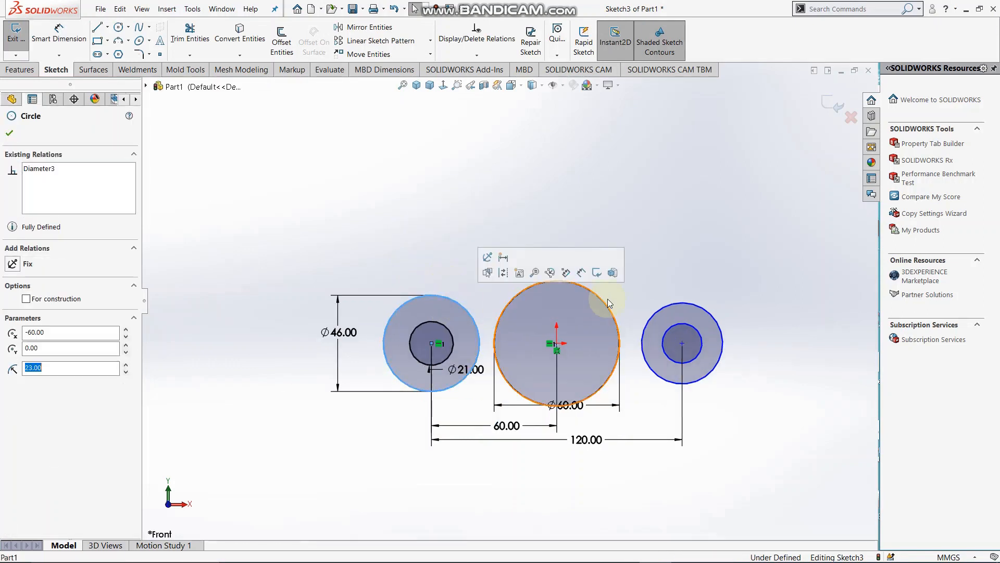
{"action": "left_click", "coordinate": [651, 307], "text": "ctrl"}
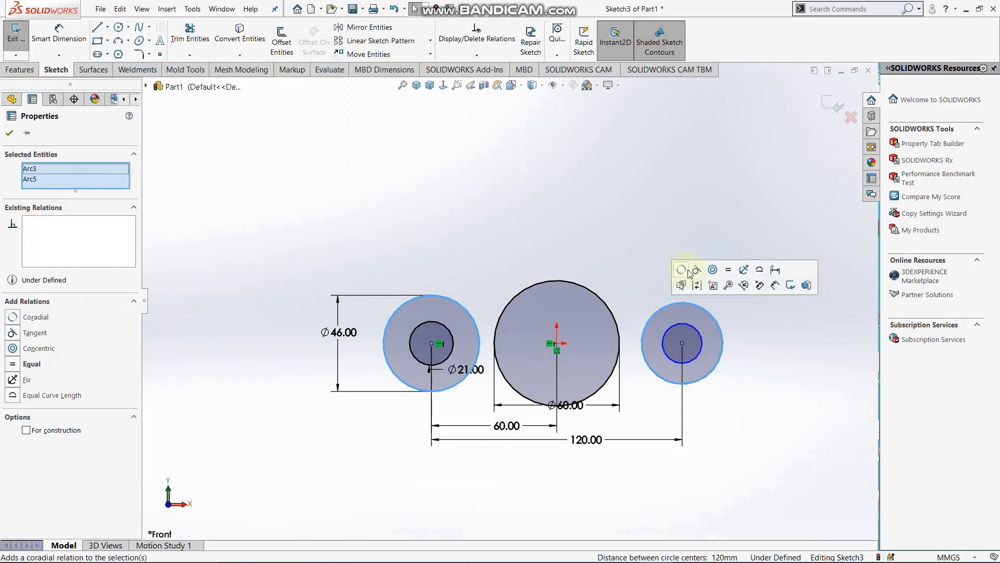
{"action": "left_click", "coordinate": [728, 271]}
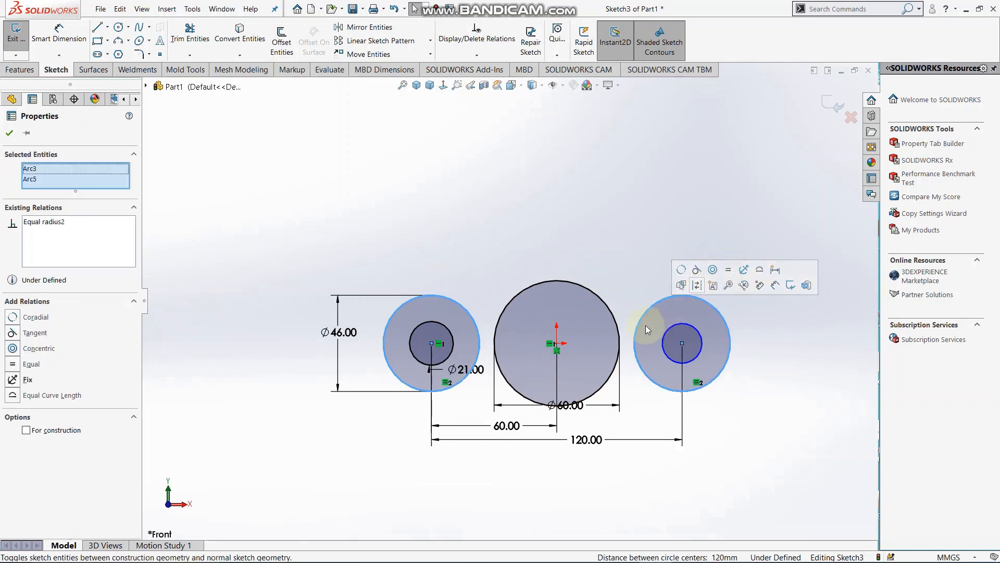
Add an Equal relation between the left and right inner circles.
{"action": "left_click", "coordinate": [452, 344]}
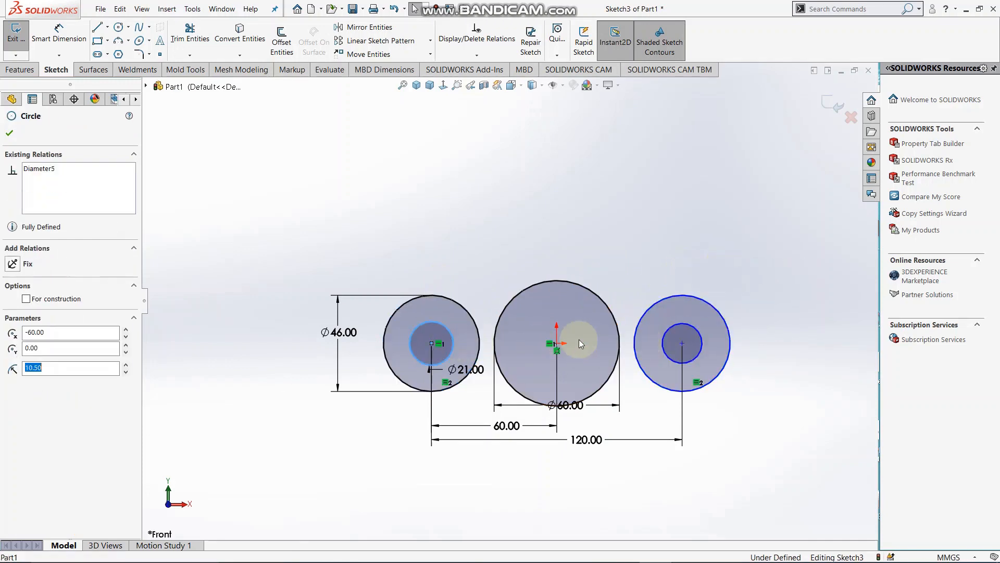
{"action": "left_click", "coordinate": [667, 333], "text": "ctrl"}
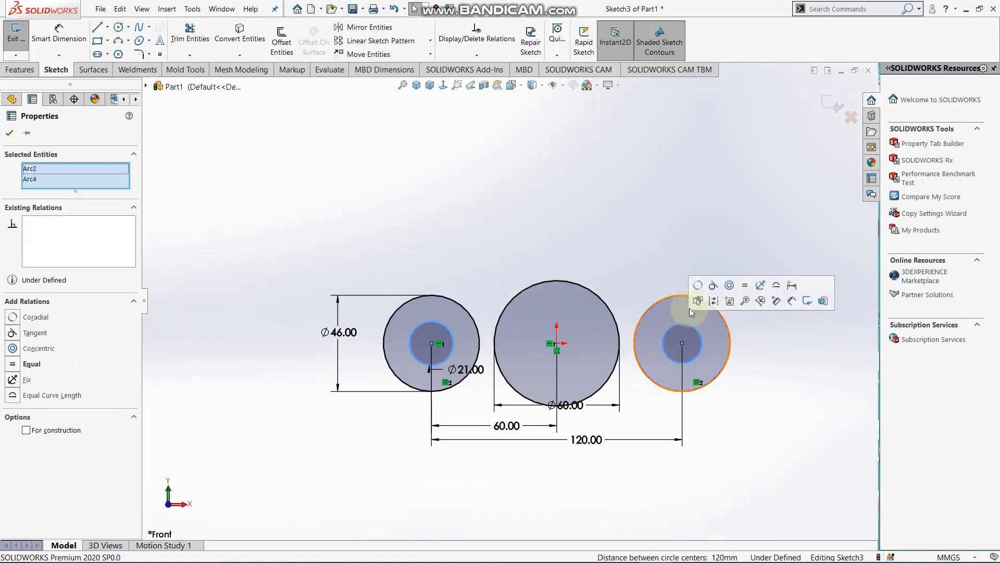
{"action": "left_click", "coordinate": [745, 285]}
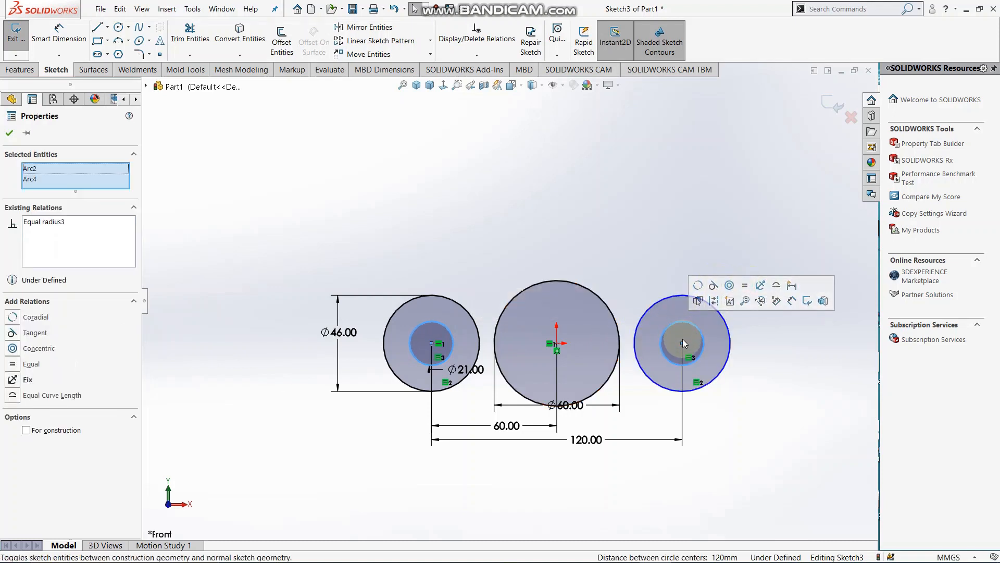
{"action": "left_click", "coordinate": [766, 364]}
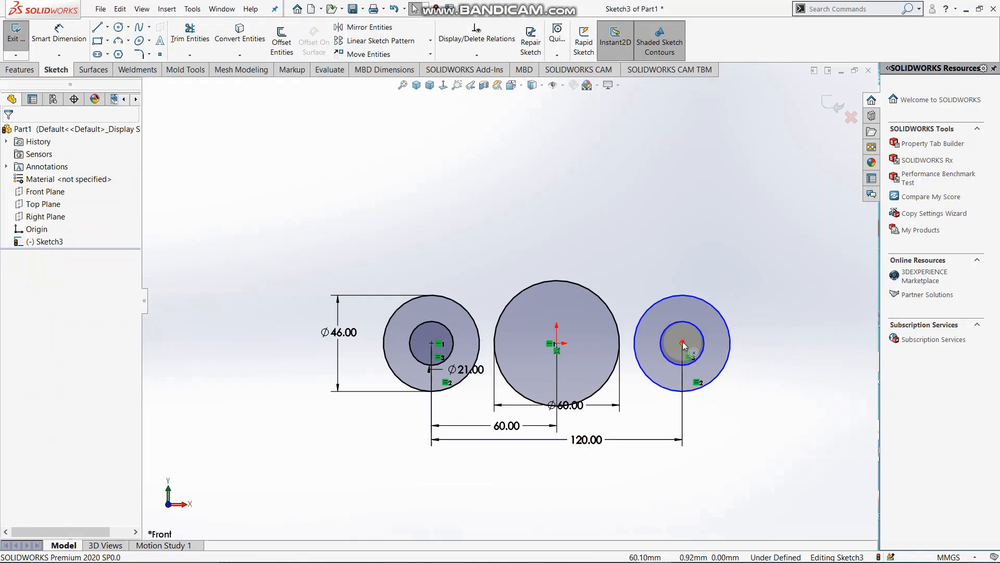
Add a Horizontal relation between the right circles' centre point and the central circle's centre point.
{"action": "left_click", "coordinate": [682, 343]}
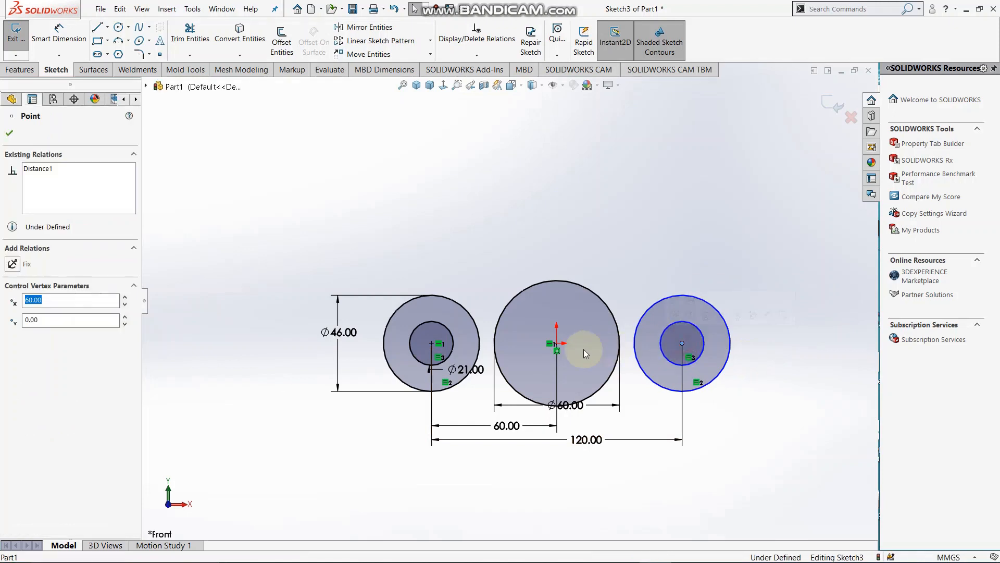
{"action": "left_click", "coordinate": [556, 343], "text": "ctrl"}
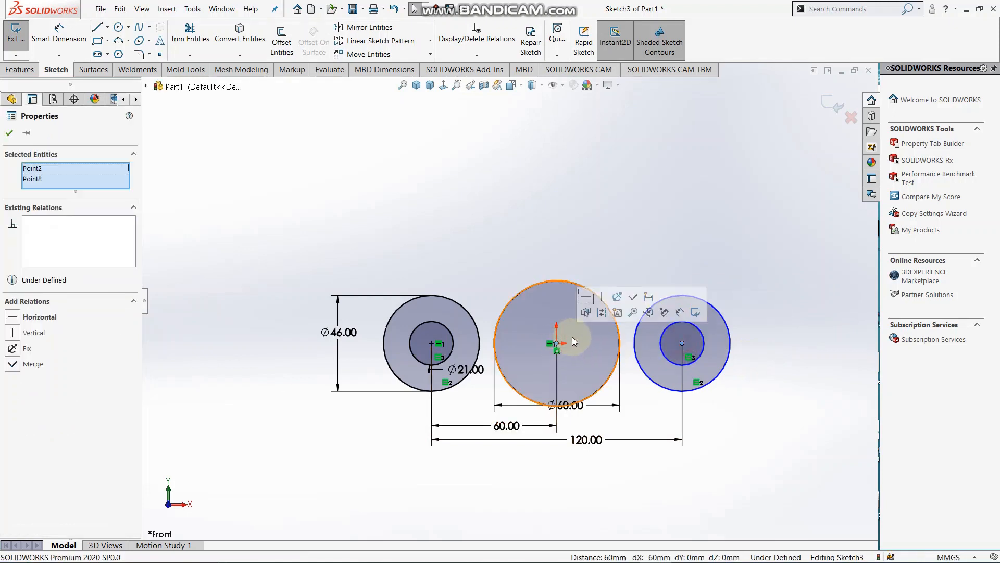
{"action": "left_click", "coordinate": [586, 297]}
{"action": "left_click", "coordinate": [753, 319]}
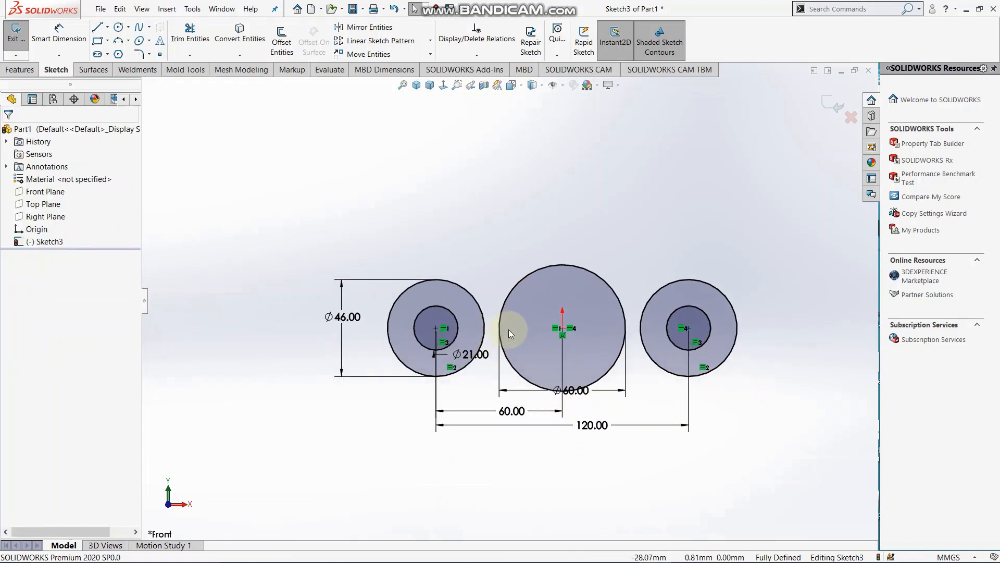
Sketch two connected lines from the left outer circle to a vertex about 70 mm below the central circle's centre and up to the right outer circle.
{"action": "left_click", "coordinate": [97, 27]}
{"action": "left_click", "coordinate": [413, 373]}
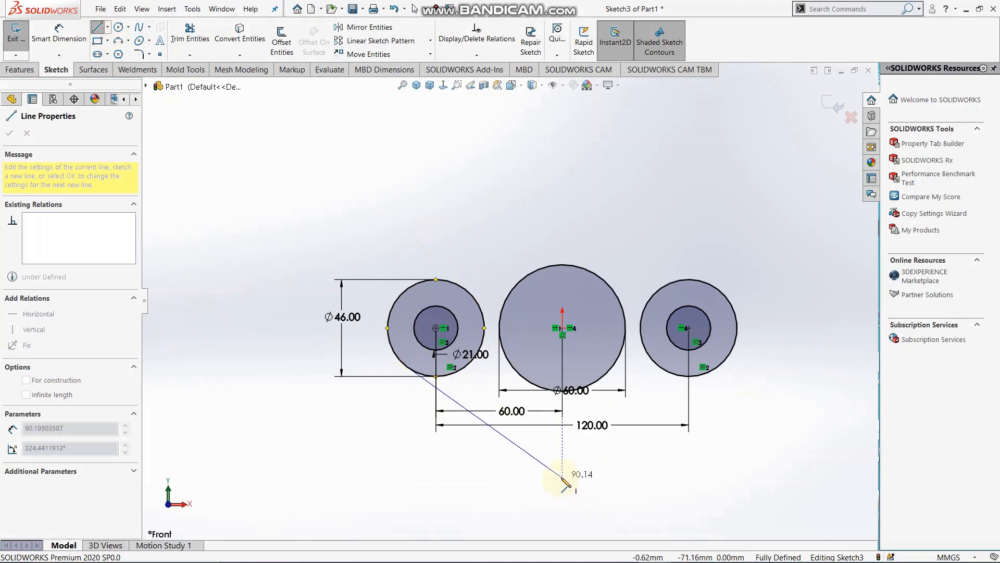
{"action": "left_click", "coordinate": [562, 475]}
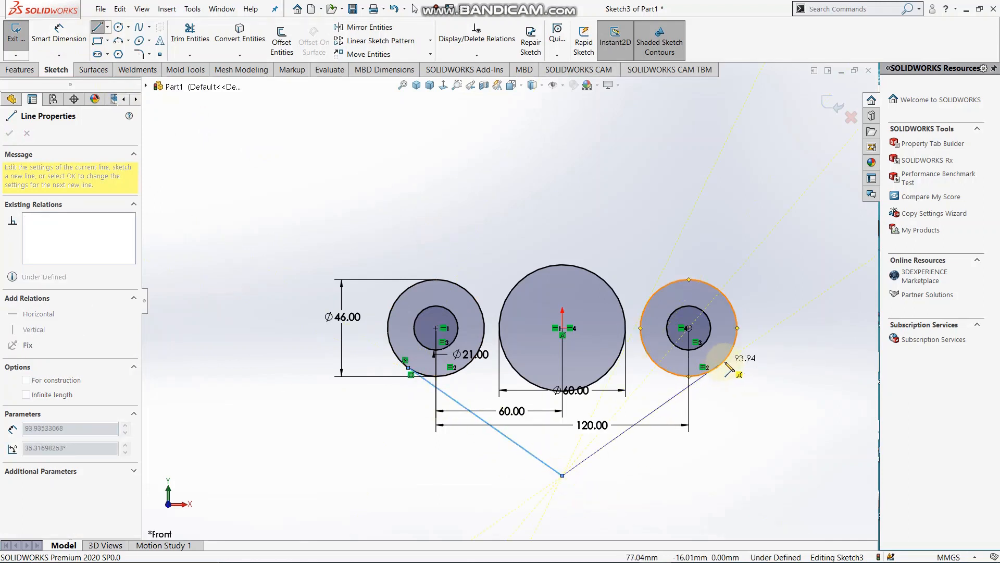
{"action": "left_click", "coordinate": [726, 363]}
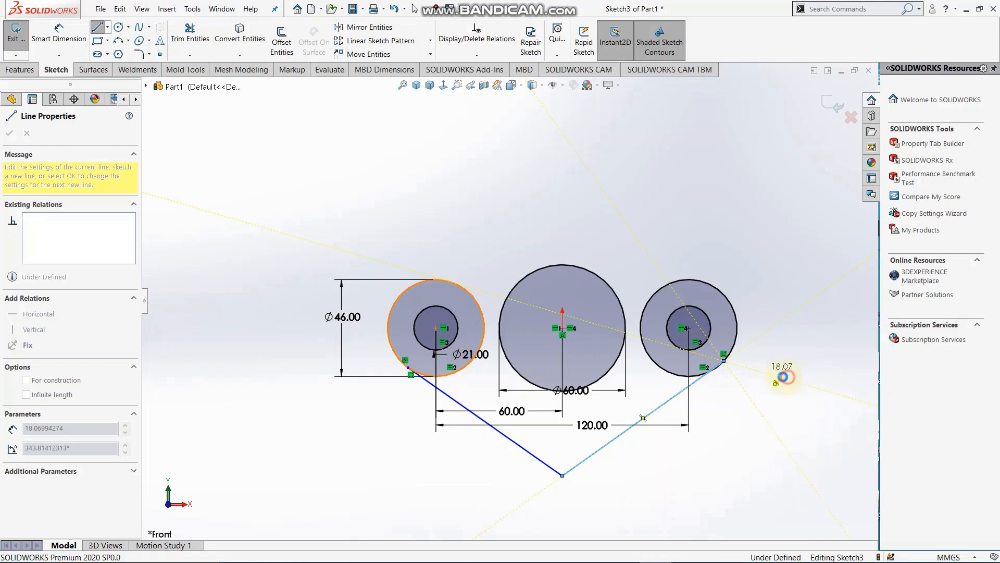
{"action": "key", "text": "Escape"}
Dimension the vertical distance from the central circle's centre to the lines' shared vertex as 60 mm and finish dimensioning.
{"action": "scroll", "coordinate": [718, 369], "scroll_direction": "down", "scroll_amount": 2}
{"action": "scroll", "coordinate": [508, 301], "scroll_direction": "up", "scroll_amount": 2}
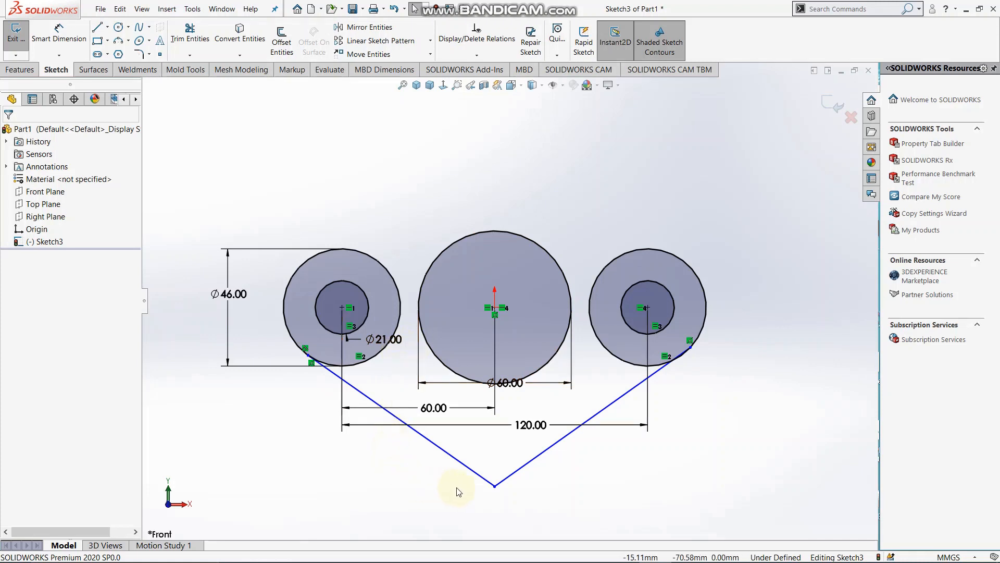
{"action": "right_click_drag", "start_coordinate": [403, 535], "coordinate": [399, 438]}
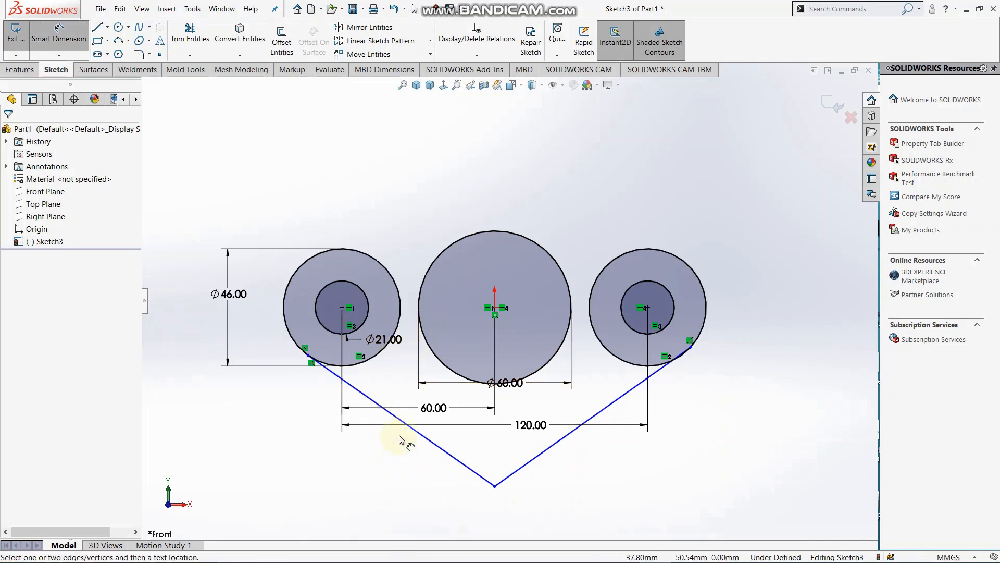
{"action": "left_click", "coordinate": [495, 313]}
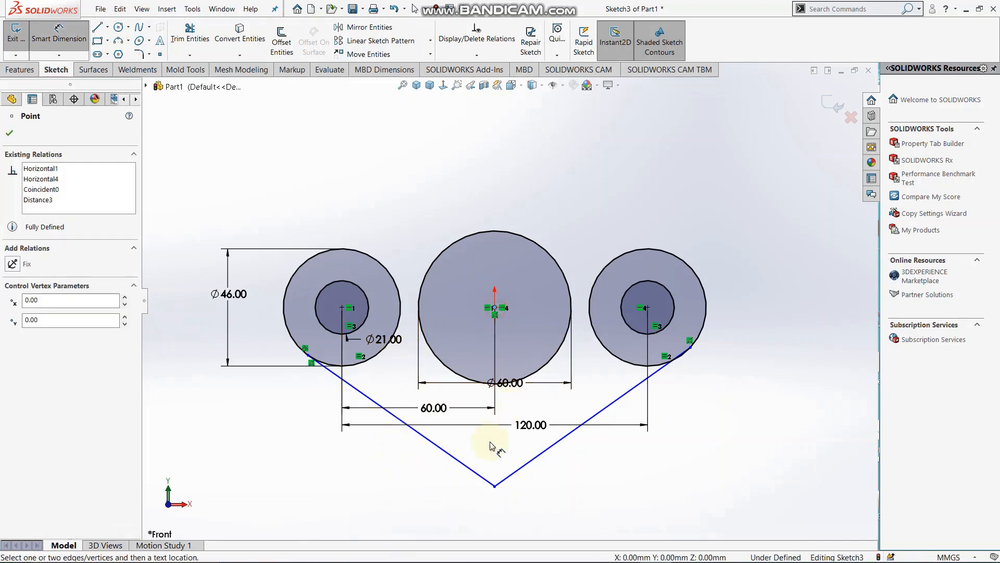
{"action": "left_click", "coordinate": [493, 486]}
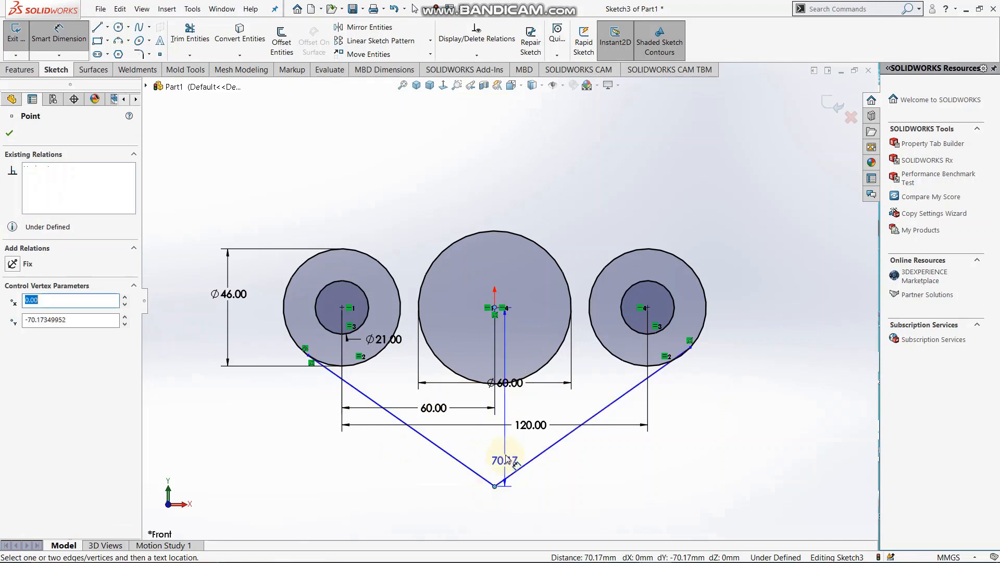
{"action": "left_click", "coordinate": [530, 399]}
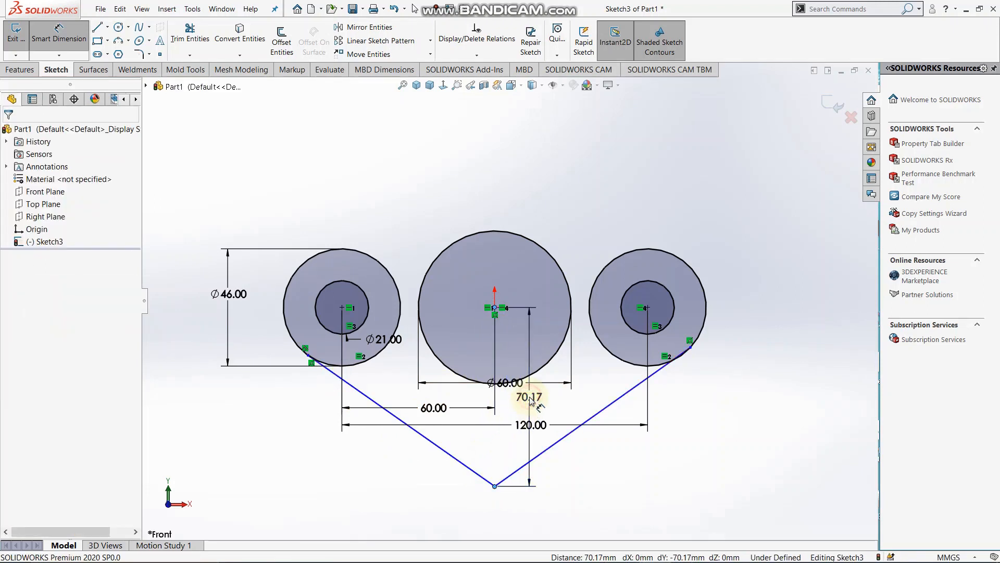
{"action": "type", "text": "60"}
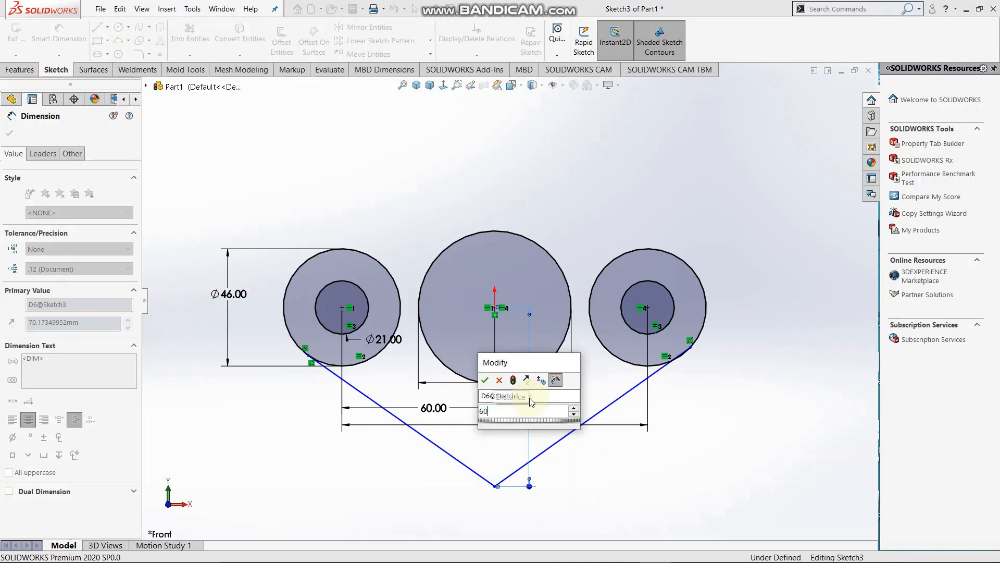
{"action": "key", "text": "Return"}
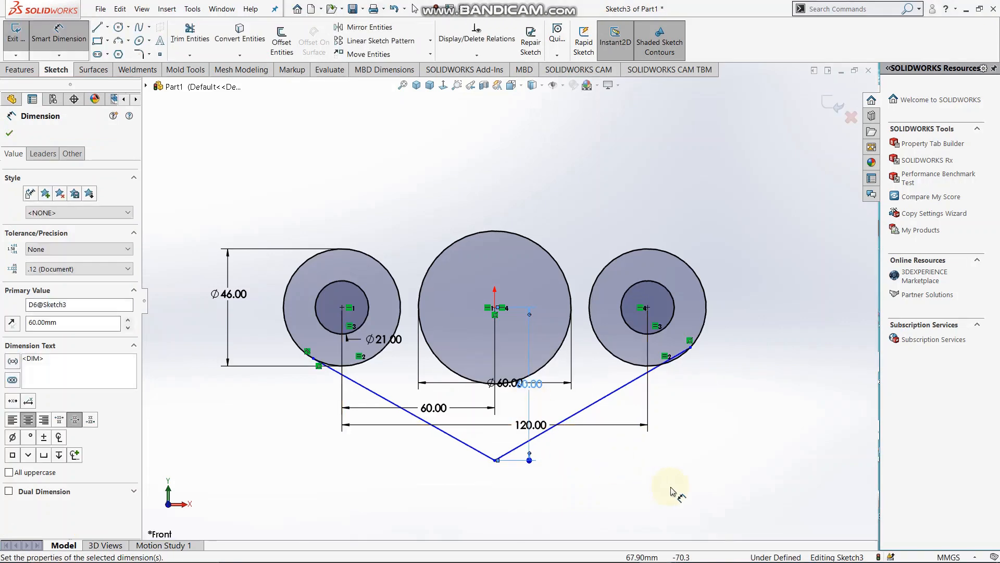
{"action": "right_click", "coordinate": [657, 459]}
{"action": "left_click", "coordinate": [683, 479]}
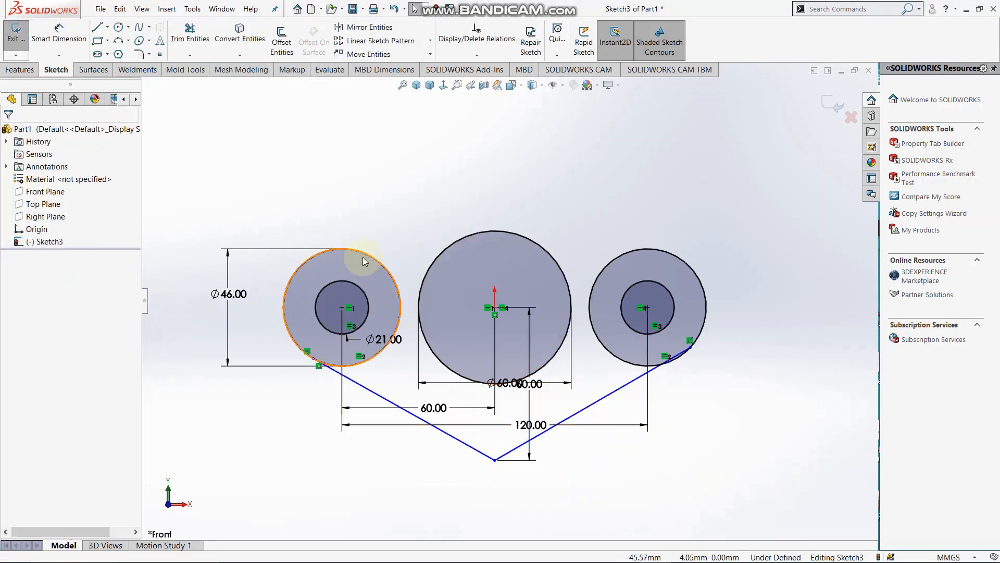
Apply a Tangent relation between the left outer circle and the left slanted line.
{"action": "left_click", "coordinate": [352, 367]}
{"action": "left_click", "coordinate": [353, 384], "text": "ctrl"}
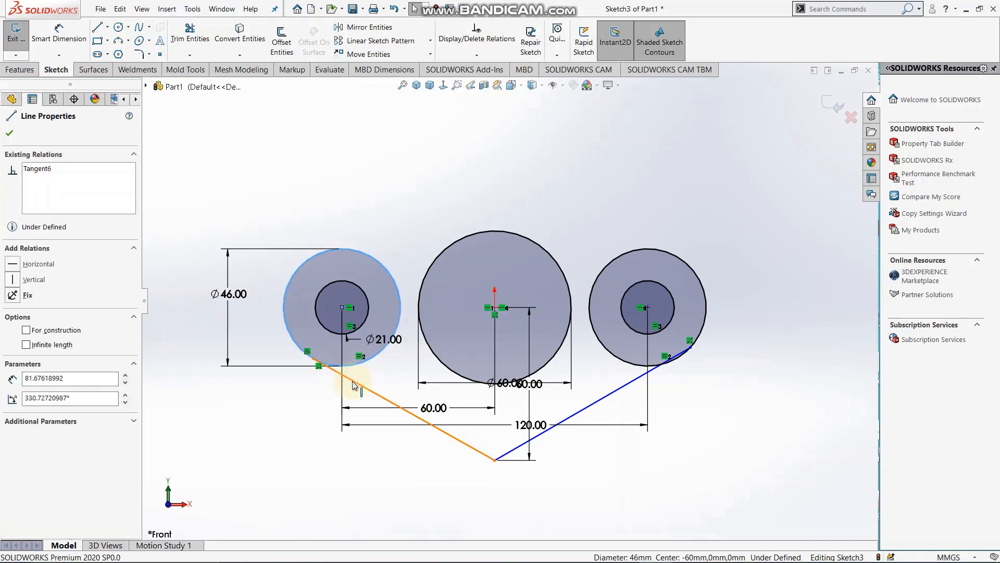
{"action": "left_click", "coordinate": [382, 338]}
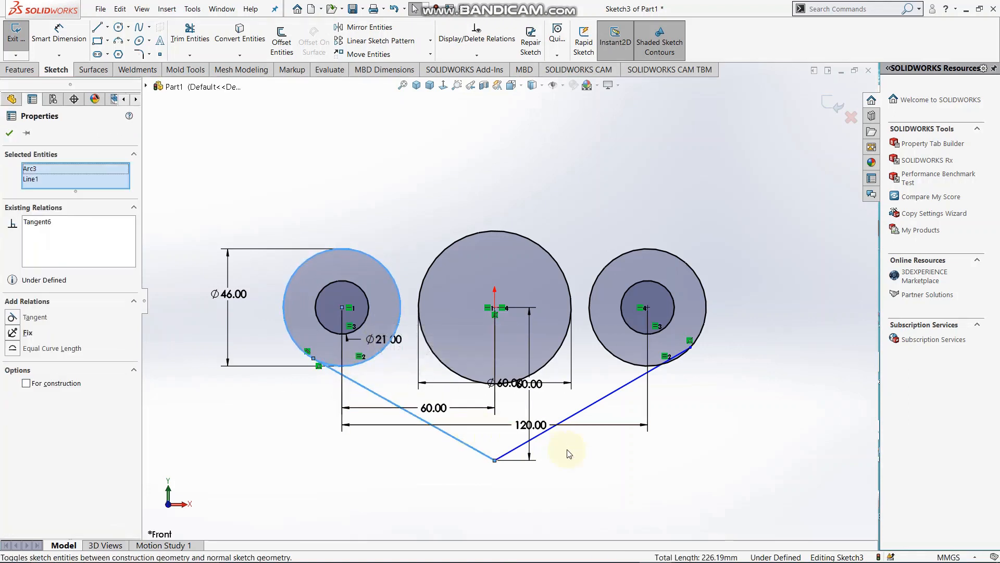
{"action": "left_click", "coordinate": [566, 453]}
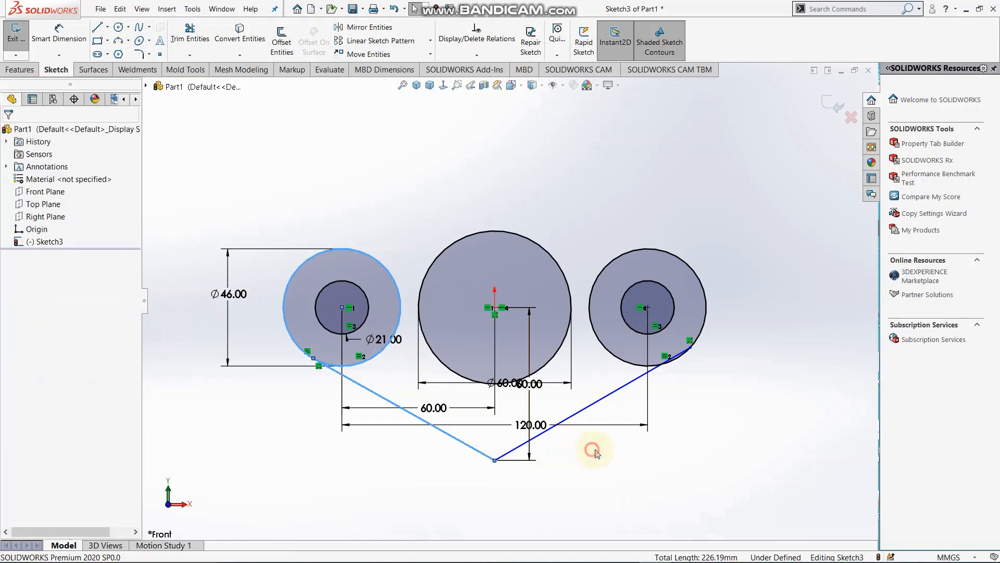
Add a Tangent relation between the right outer circle and the right slanted line.
{"action": "left_click", "coordinate": [651, 360]}
{"action": "left_click", "coordinate": [633, 385], "text": "ctrl"}
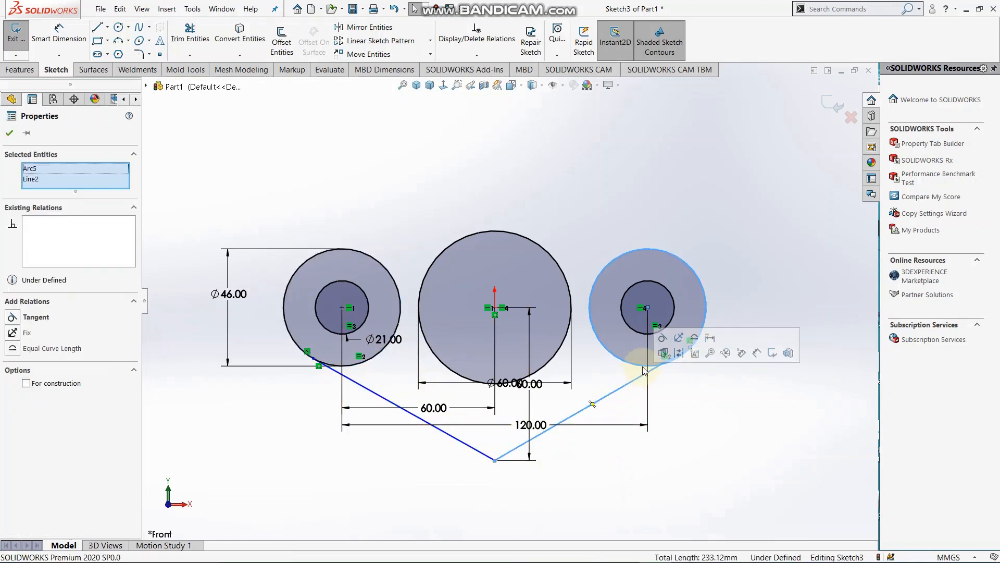
{"action": "left_click", "coordinate": [662, 337]}
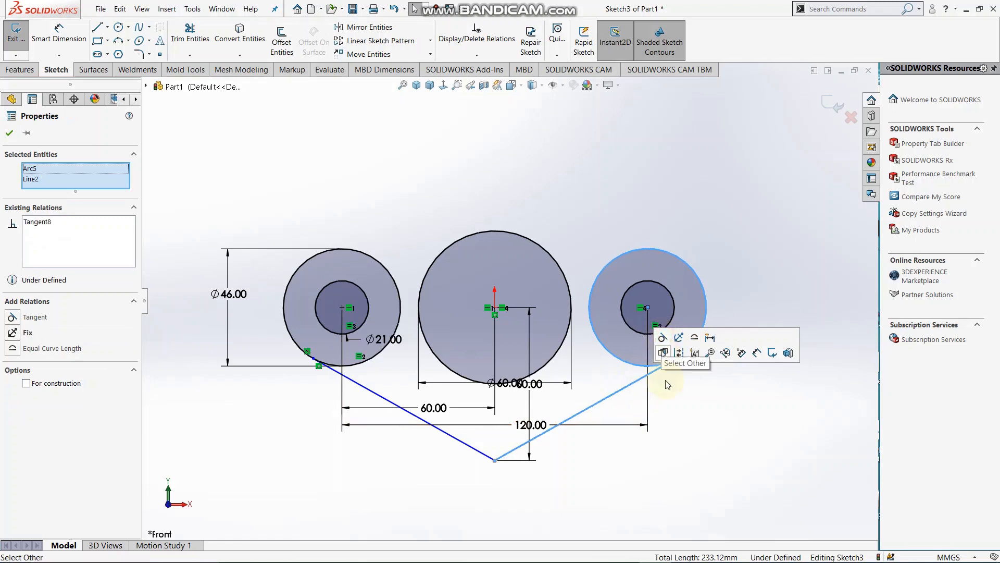
{"action": "left_click", "coordinate": [672, 408]}
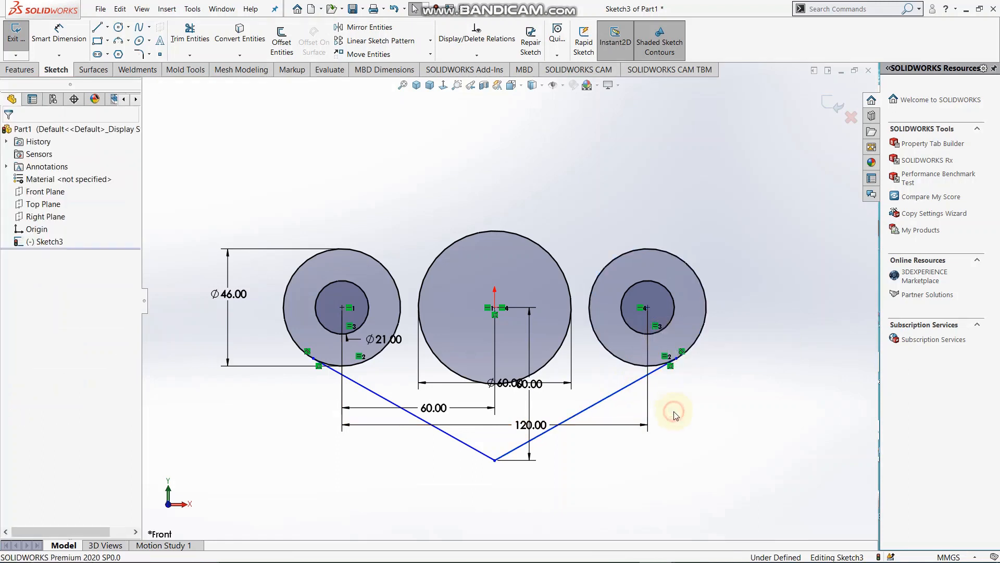
Apply a Vertical relation between the central circle's centre and the shared vertex of the two lower slanted lines.
{"action": "left_click", "coordinate": [495, 307]}
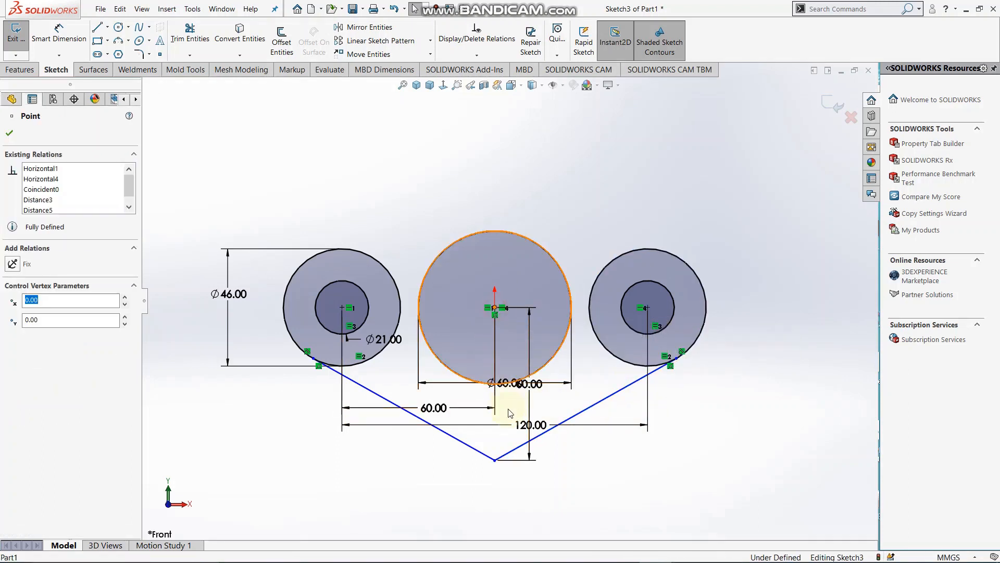
{"action": "left_click", "coordinate": [495, 461], "text": "ctrl"}
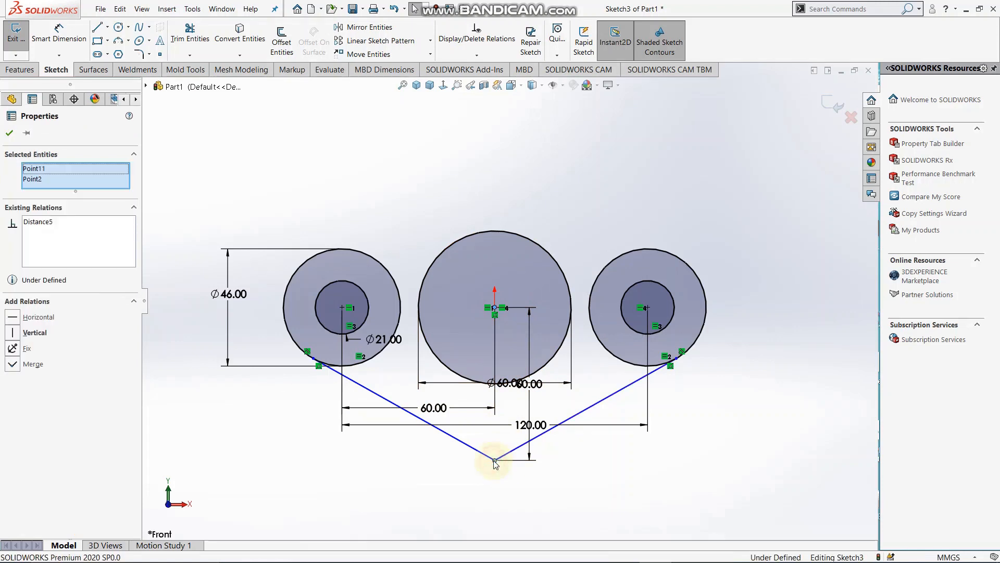
{"action": "left_click", "coordinate": [539, 415]}
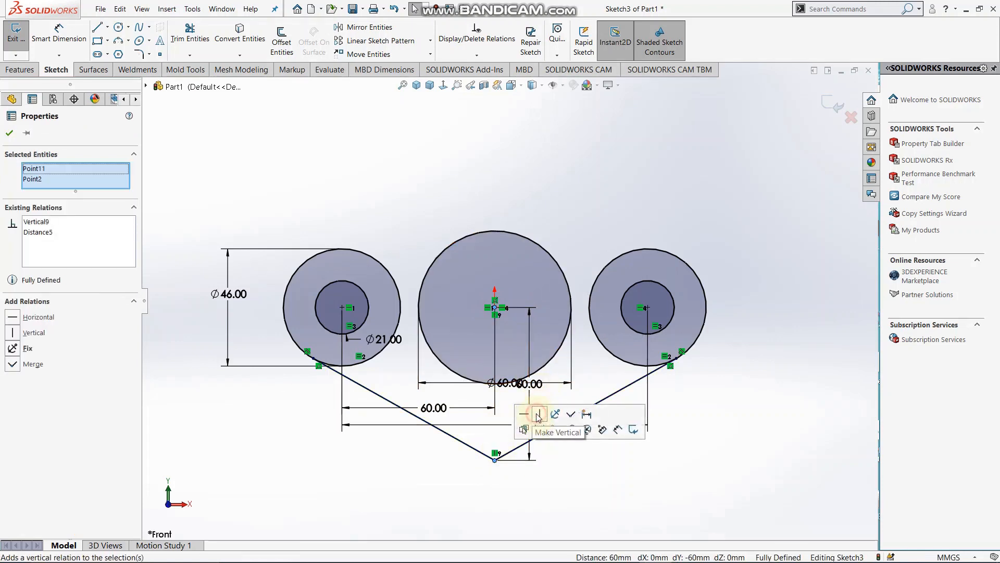
{"action": "left_click", "coordinate": [527, 496]}
Round the lower vertex between the two slanted lines with a 55 mm sketch fillet.
{"action": "scroll", "coordinate": [516, 418], "scroll_direction": "up", "scroll_amount": 2}
{"action": "scroll", "coordinate": [499, 348], "scroll_direction": "down", "scroll_amount": 1}
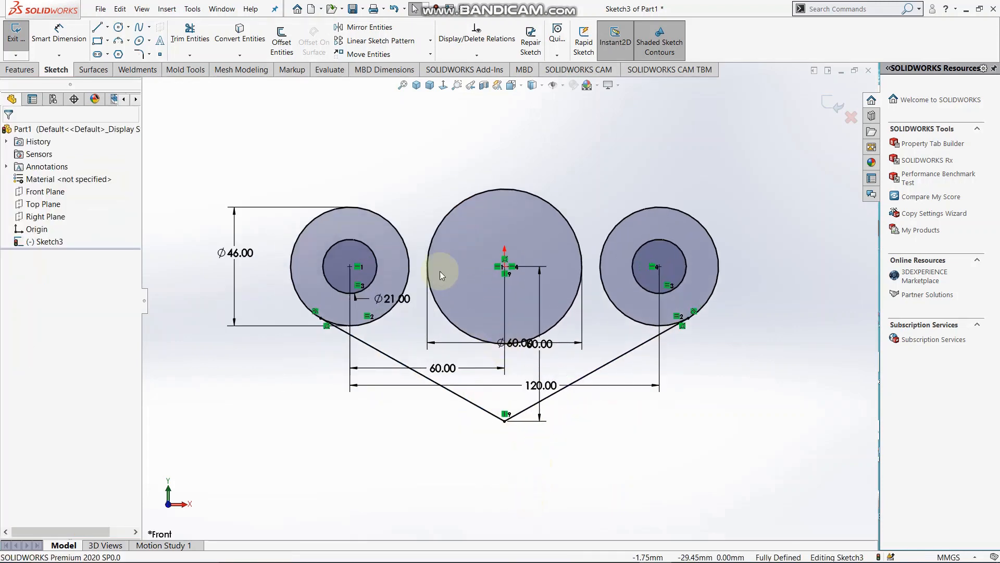
{"action": "scroll", "coordinate": [442, 244], "scroll_direction": "down", "scroll_amount": 2}
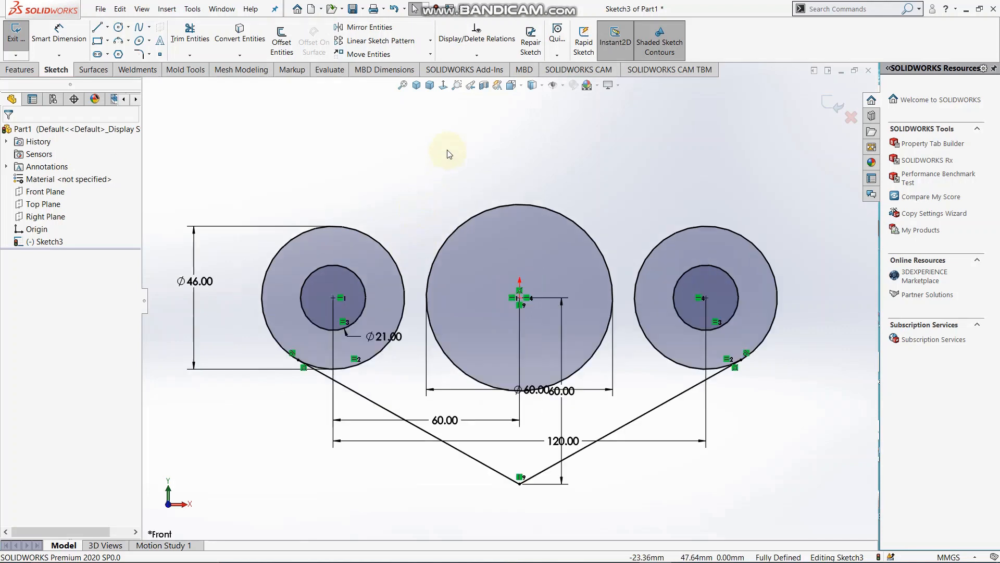
{"action": "left_click", "coordinate": [137, 54]}
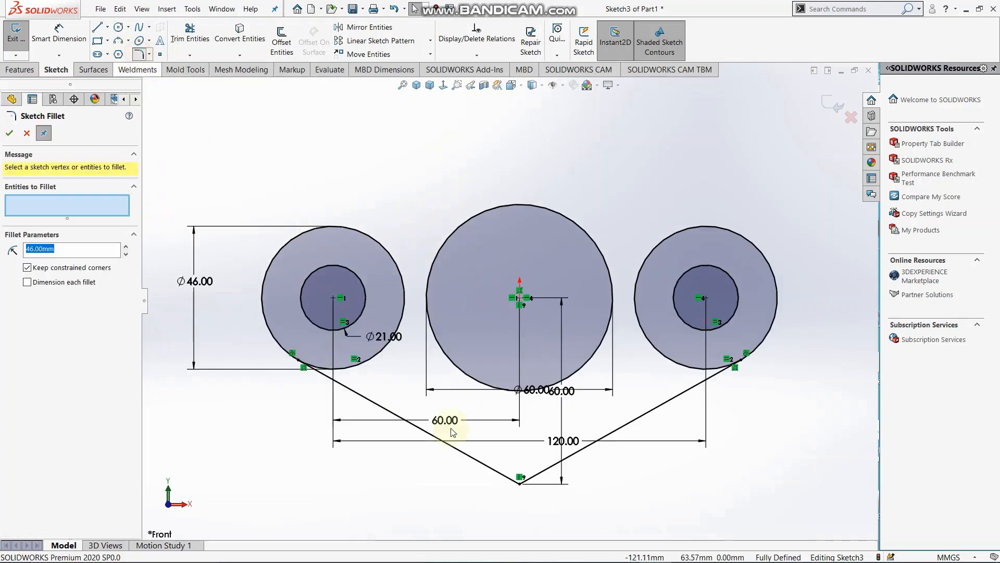
{"action": "left_click", "coordinate": [519, 484]}
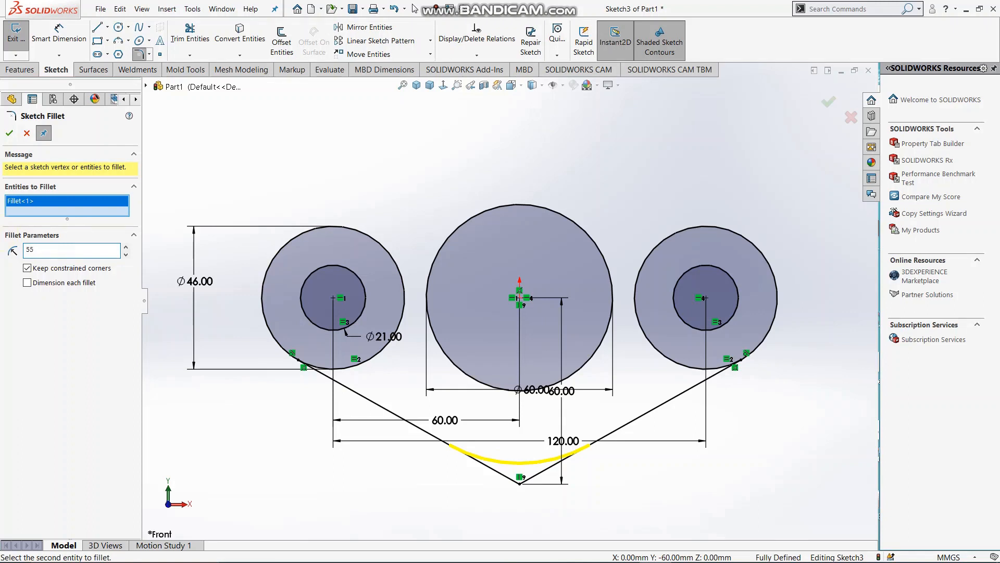
{"action": "key", "text": "Return"}
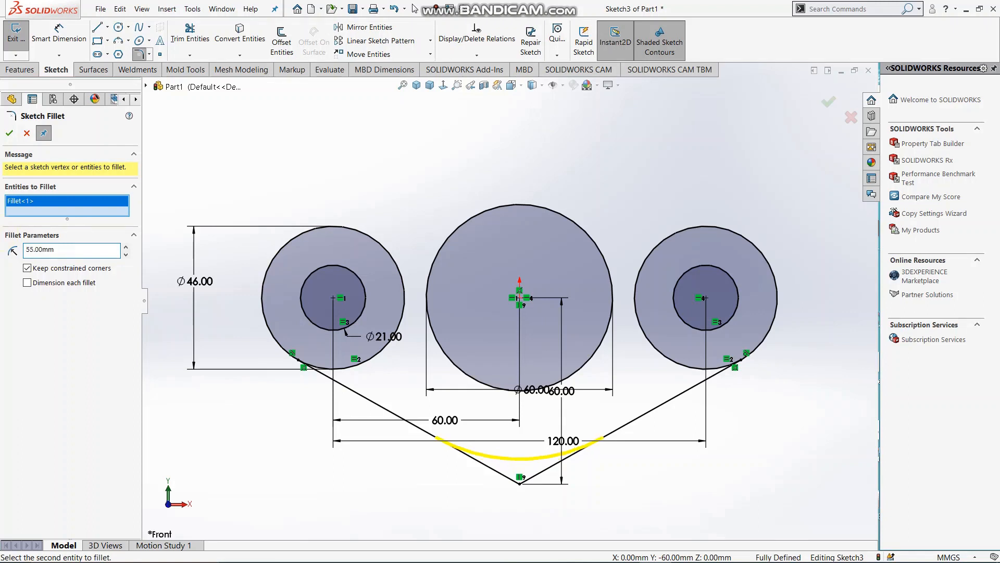
{"action": "left_click", "coordinate": [9, 135]}
{"action": "scroll", "coordinate": [364, 176], "scroll_direction": "up", "scroll_amount": 4}
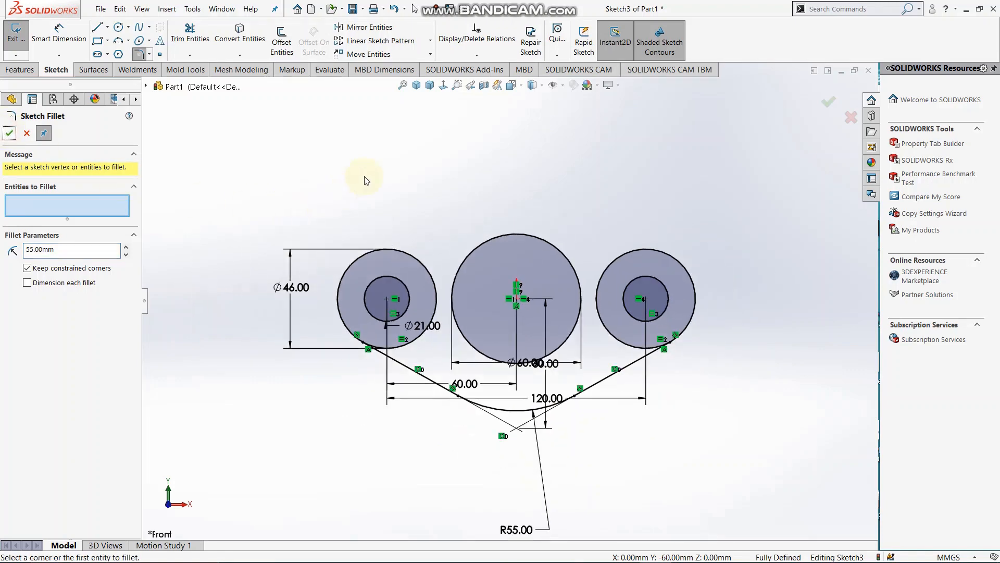
{"action": "key", "text": "Escape"}
Sketch five connected lines above the circles, joining both outer circles through slanted sides and a straight-sided top about 53 mm wide and 32 mm high.
{"action": "scroll", "coordinate": [480, 156], "scroll_direction": "down", "scroll_amount": 3}
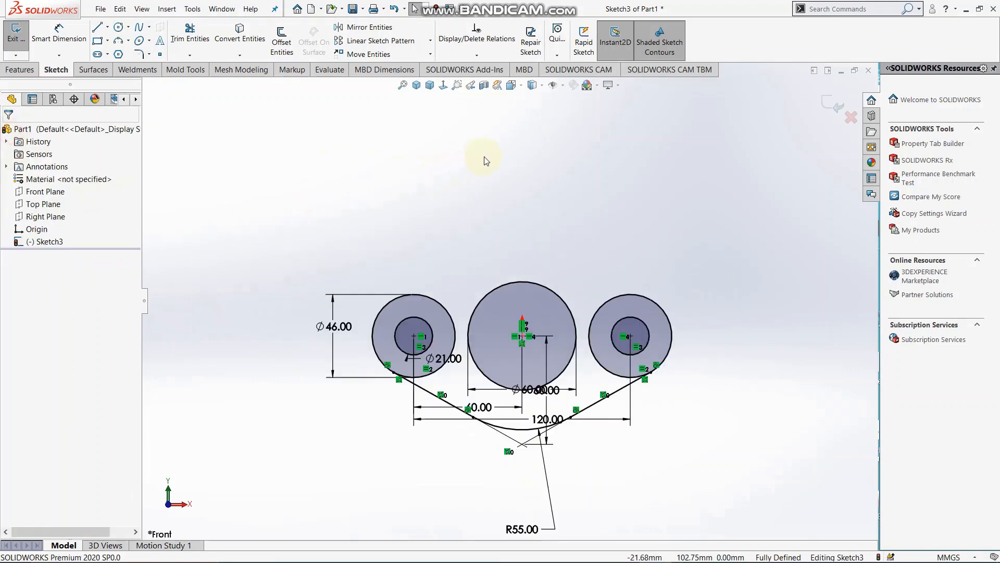
{"action": "scroll", "coordinate": [454, 145], "scroll_direction": "up", "scroll_amount": 1}
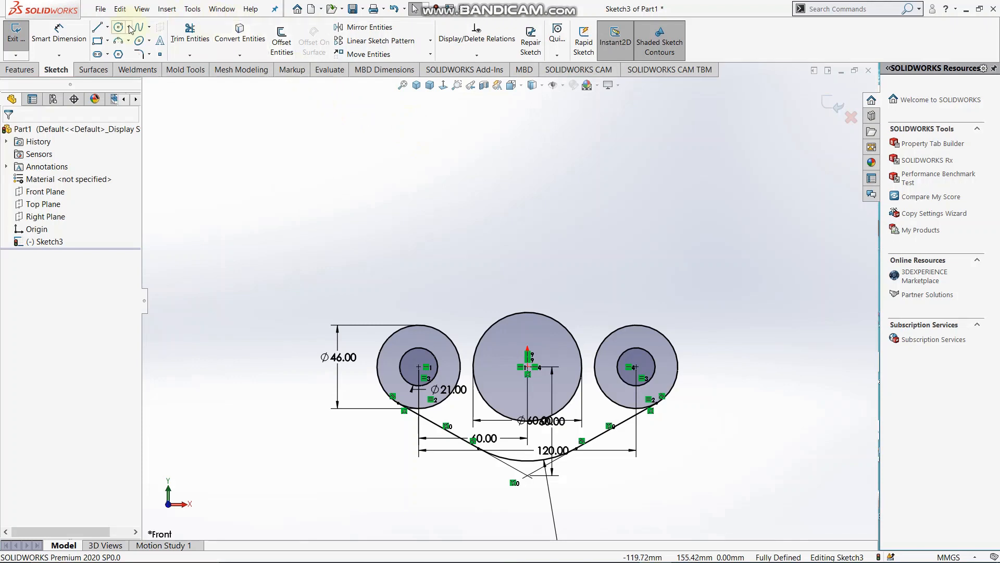
{"action": "left_click", "coordinate": [97, 27]}
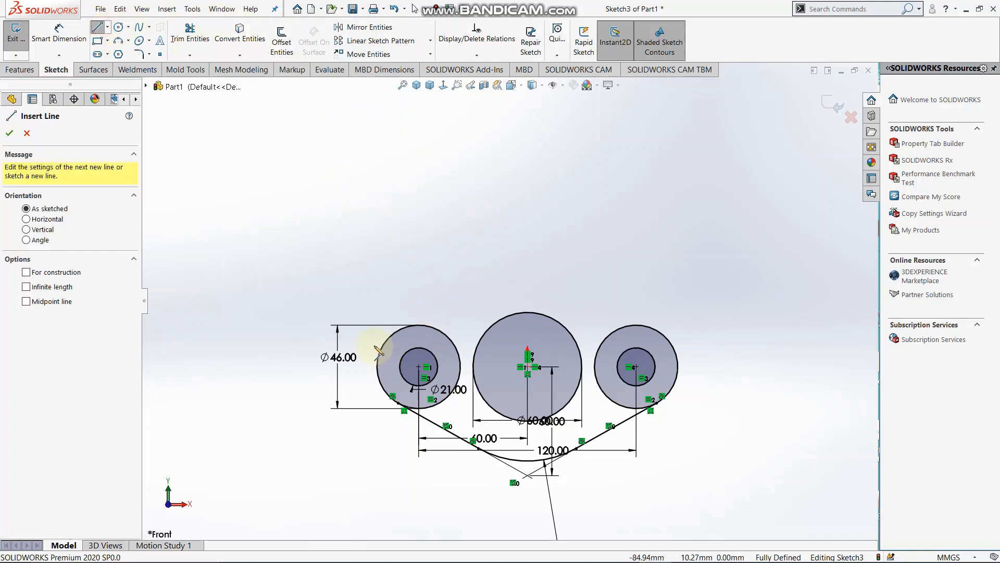
{"action": "left_click", "coordinate": [401, 329]}
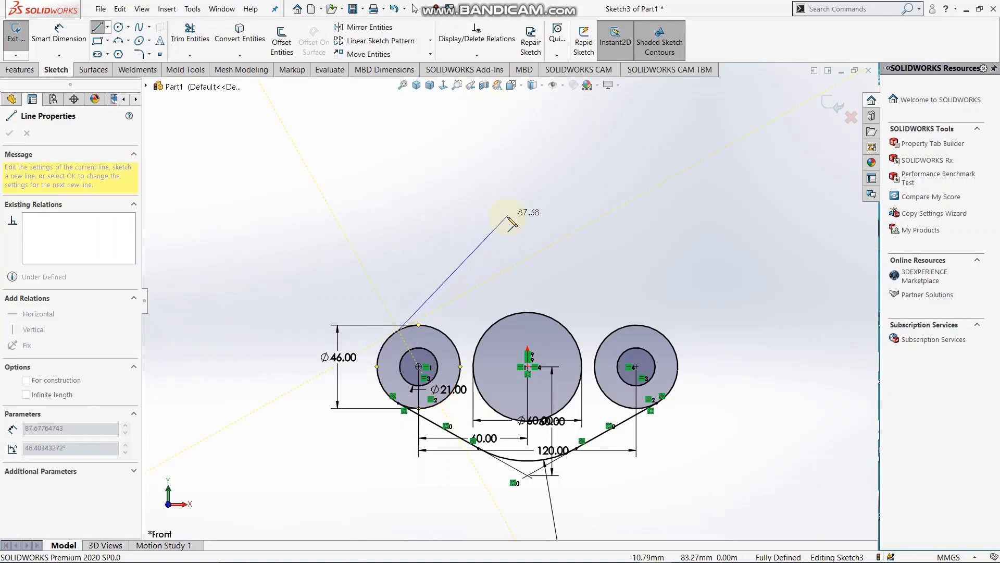
{"action": "left_click", "coordinate": [494, 257]}
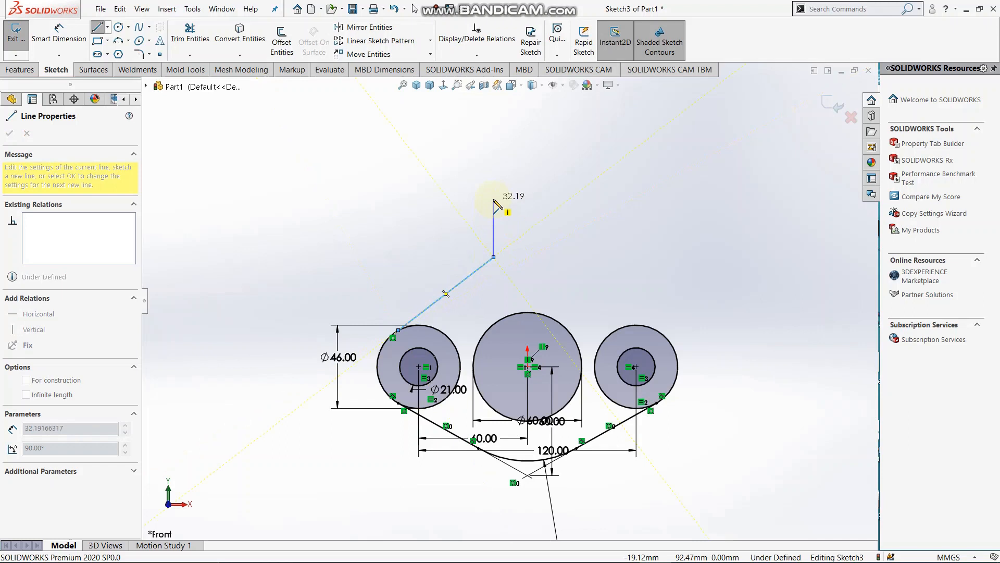
{"action": "left_click", "coordinate": [493, 199]}
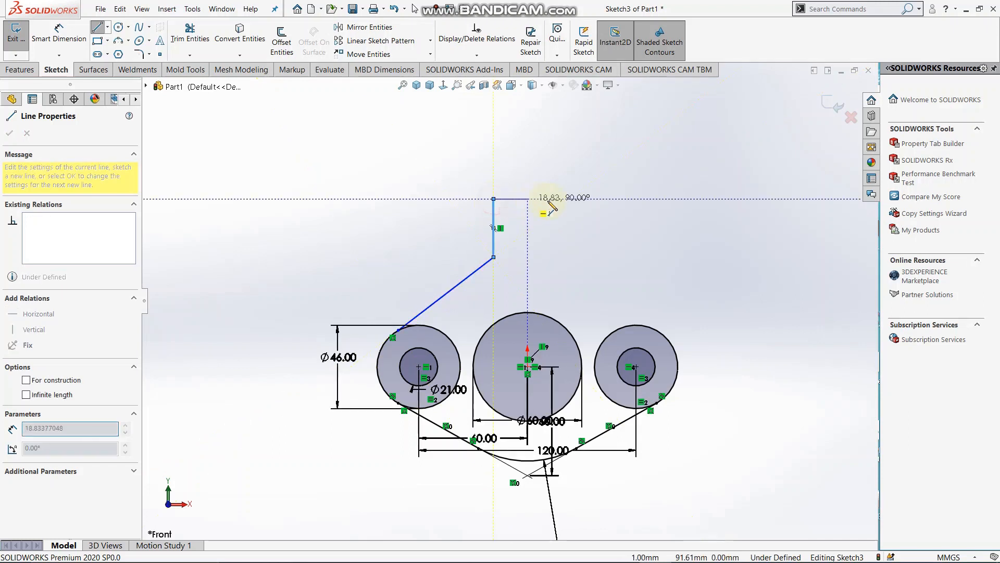
{"action": "left_click", "coordinate": [590, 198]}
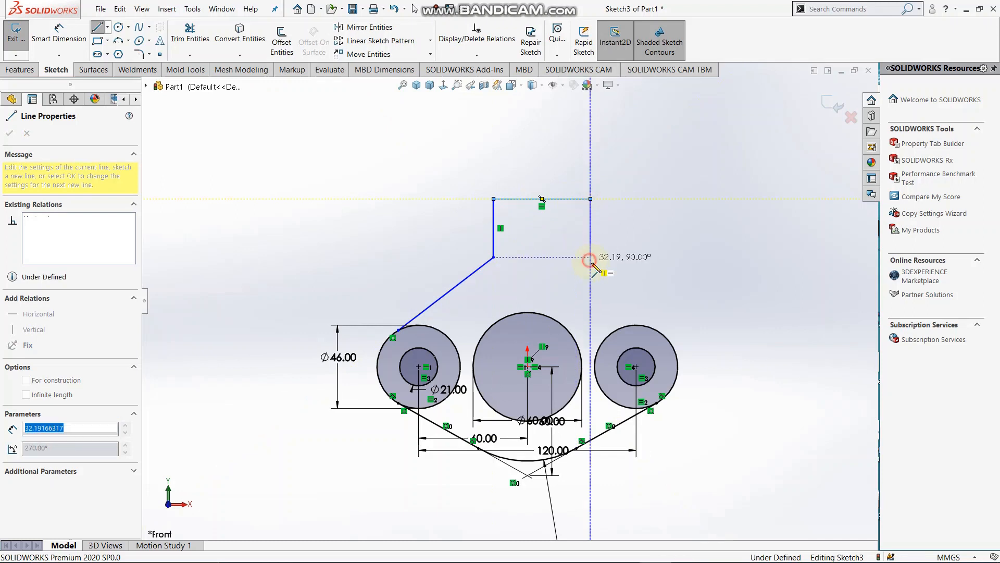
{"action": "left_click", "coordinate": [590, 257]}
{"action": "left_click", "coordinate": [667, 337]}
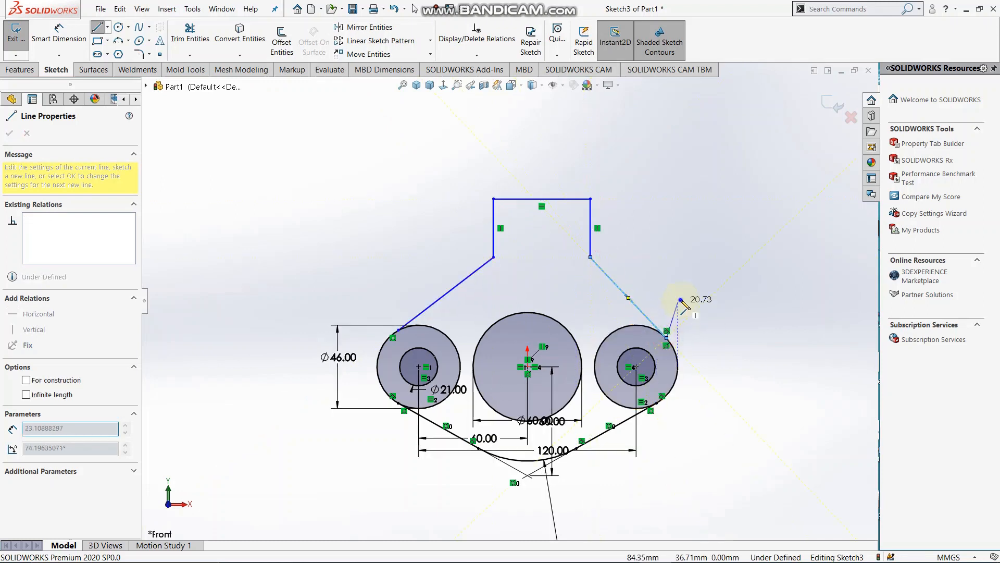
{"action": "right_click", "coordinate": [679, 258]}
{"action": "left_click", "coordinate": [701, 279]}
Add a Vertical relation between the upper horizontal line's midpoint and the central circle's centre.
{"action": "scroll", "coordinate": [541, 210], "scroll_direction": "down", "scroll_amount": 3}
{"action": "left_click", "coordinate": [536, 211]}
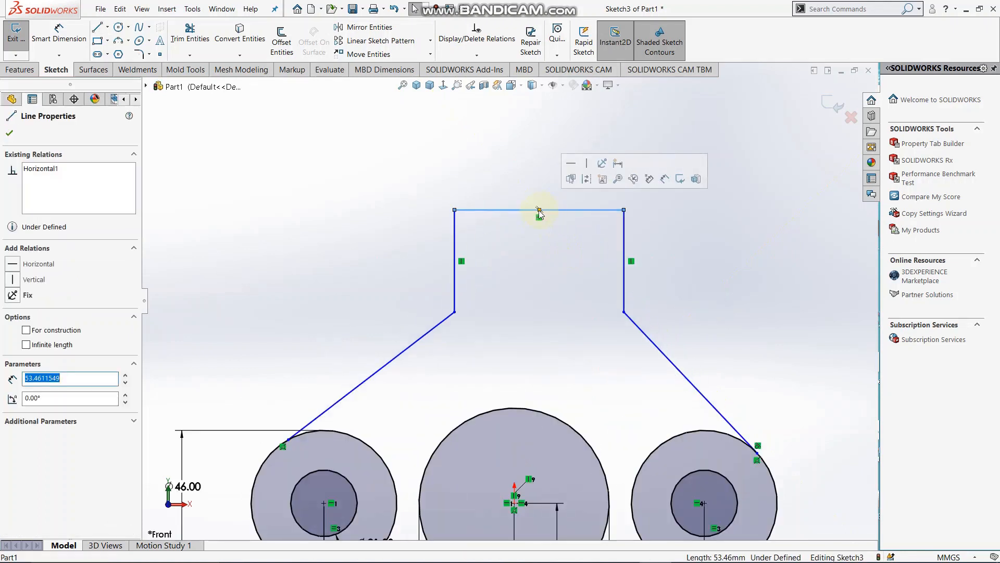
{"action": "left_click", "coordinate": [540, 210]}
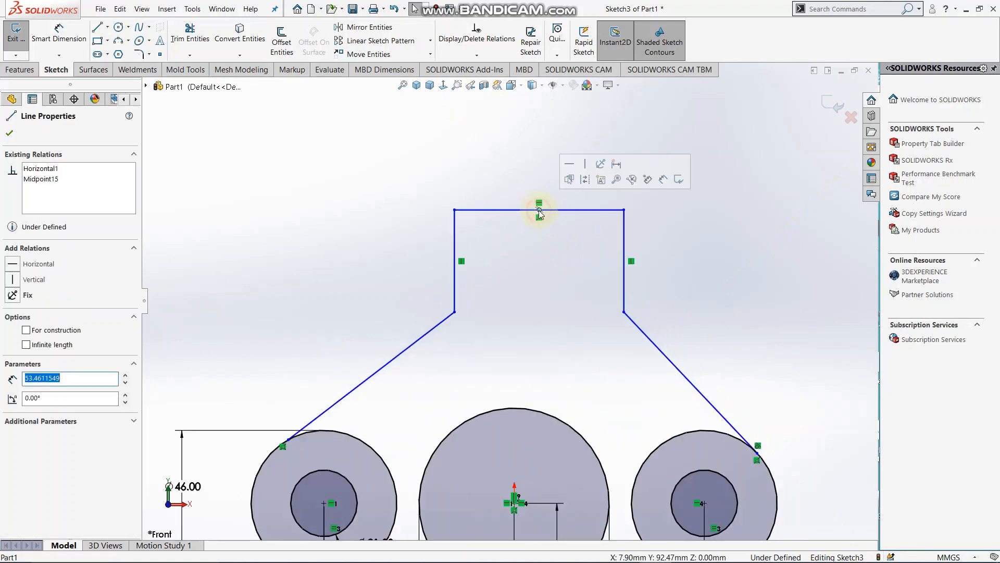
{"action": "left_click", "coordinate": [515, 503], "text": "ctrl"}
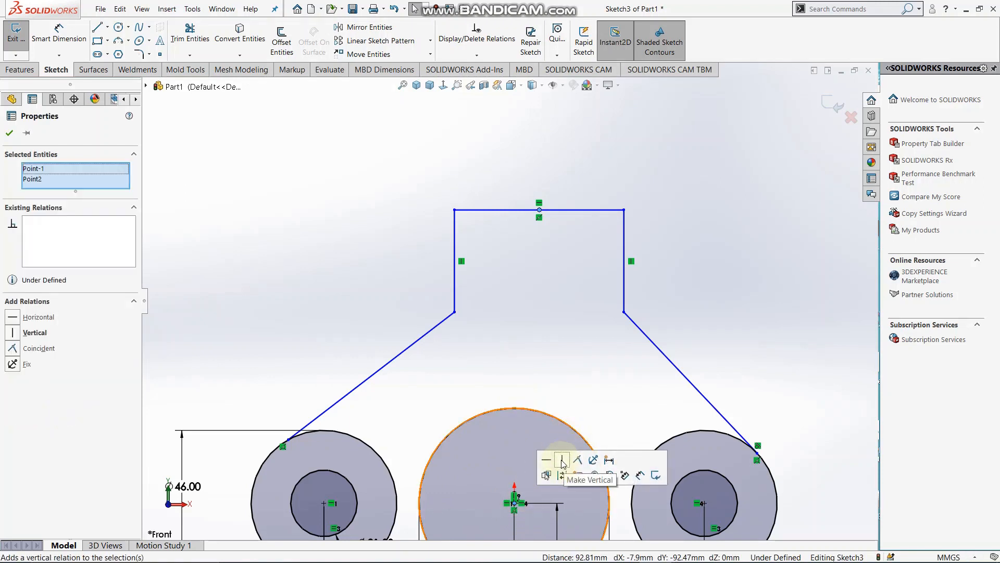
{"action": "left_click", "coordinate": [563, 460]}
{"action": "left_click", "coordinate": [533, 307]}
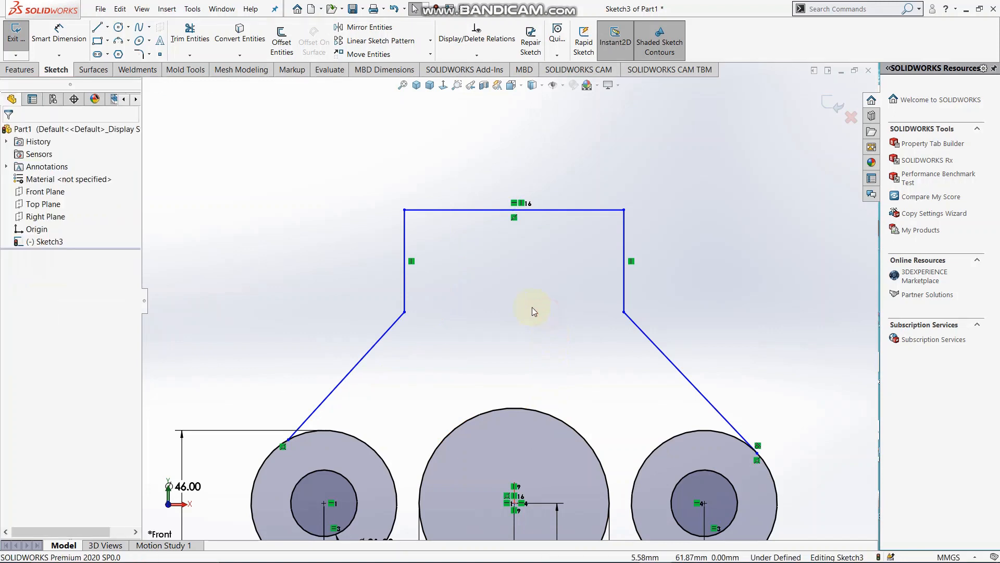
Dimension the upper horizontal line's length as 70 mm.
{"action": "scroll", "coordinate": [515, 291], "scroll_direction": "up", "scroll_amount": 3}
{"action": "scroll", "coordinate": [497, 266], "scroll_direction": "down", "scroll_amount": 2}
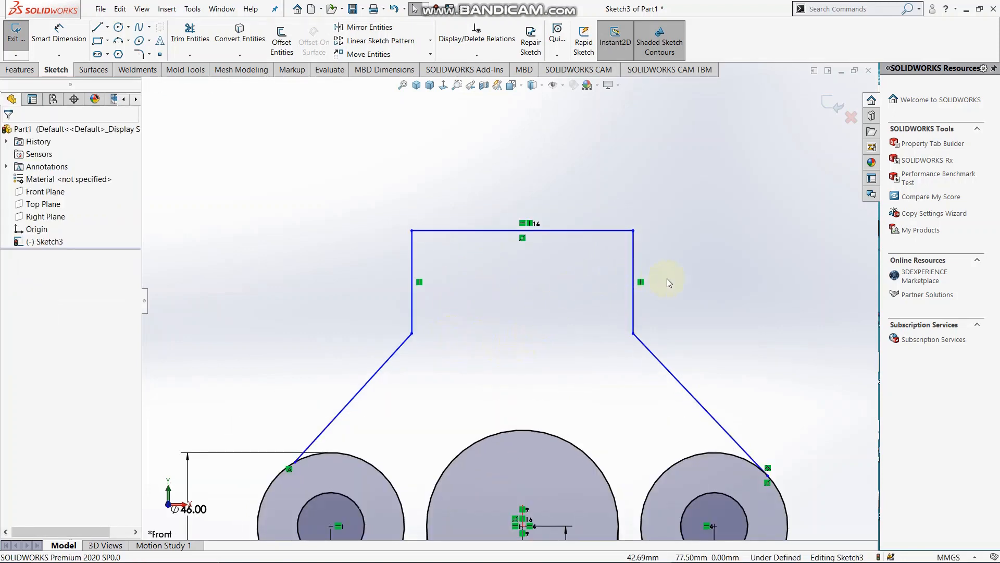
{"action": "right_click_drag", "start_coordinate": [697, 286], "coordinate": [679, 136]}
{"action": "left_click", "coordinate": [464, 229]}
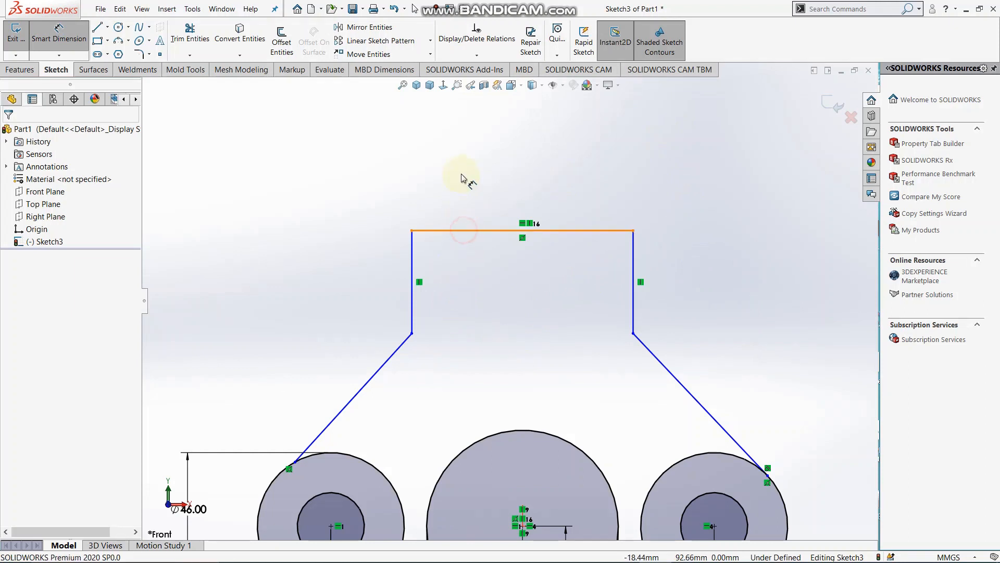
{"action": "left_click", "coordinate": [460, 165]}
{"action": "type", "text": "70"}
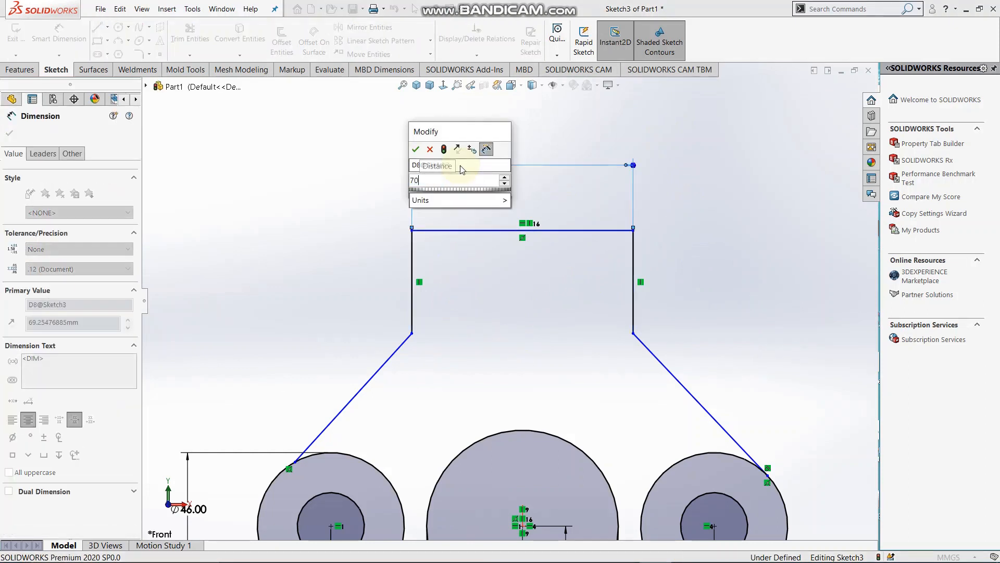
{"action": "key", "text": "Return"}
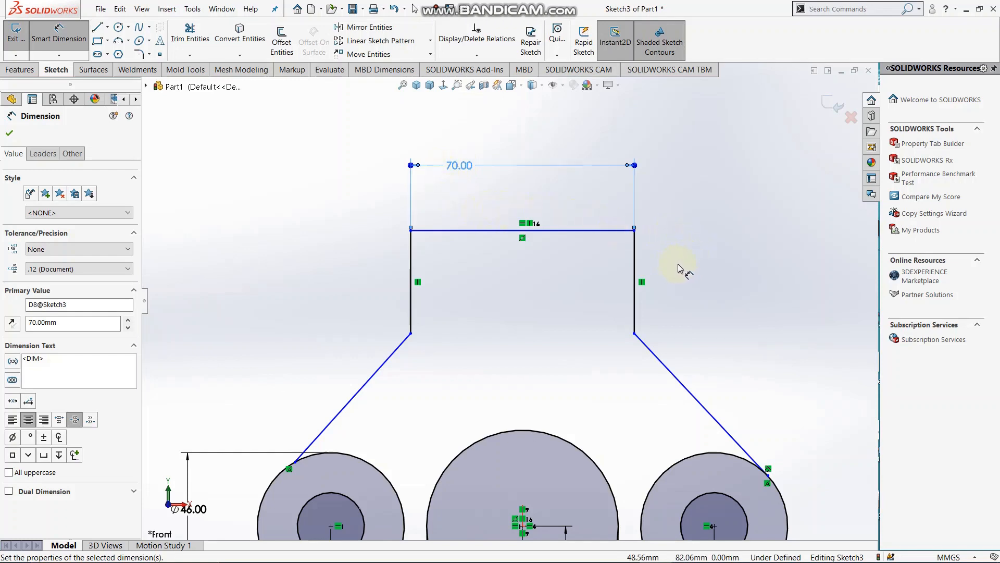
Dimension the left vertical line below the upper horizontal line as 25 mm long.
{"action": "scroll", "coordinate": [530, 482], "scroll_direction": "up", "scroll_amount": 1}
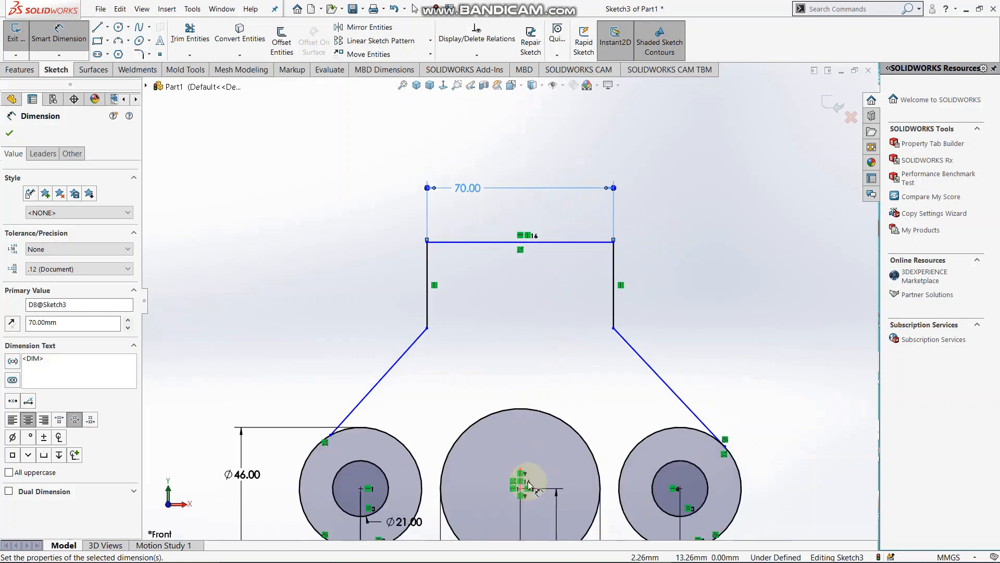
{"action": "scroll", "coordinate": [514, 476], "scroll_direction": "down", "scroll_amount": 1}
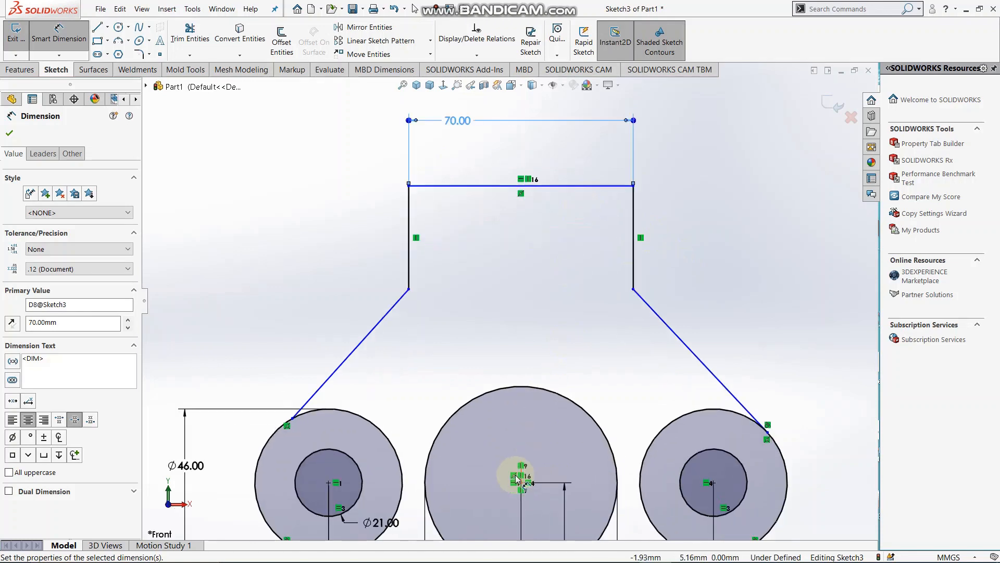
{"action": "left_click", "coordinate": [407, 259]}
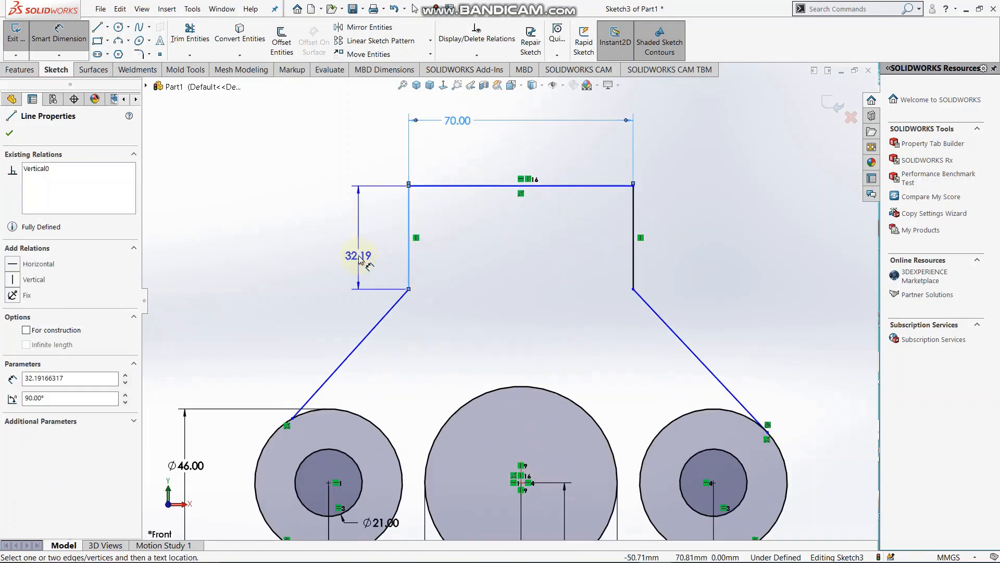
{"action": "left_click", "coordinate": [359, 259]}
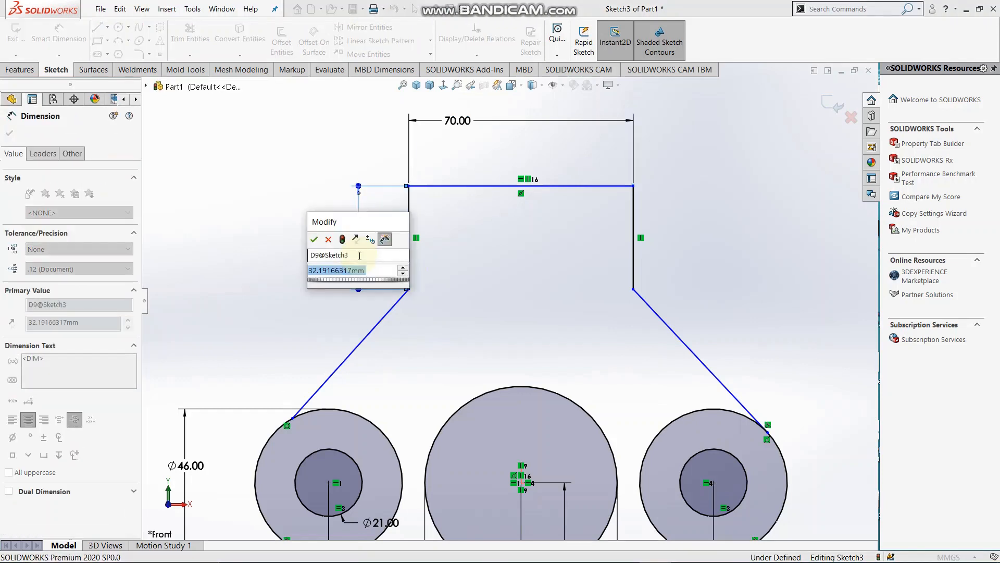
{"action": "type", "text": "25"}
{"action": "key", "text": "Return"}
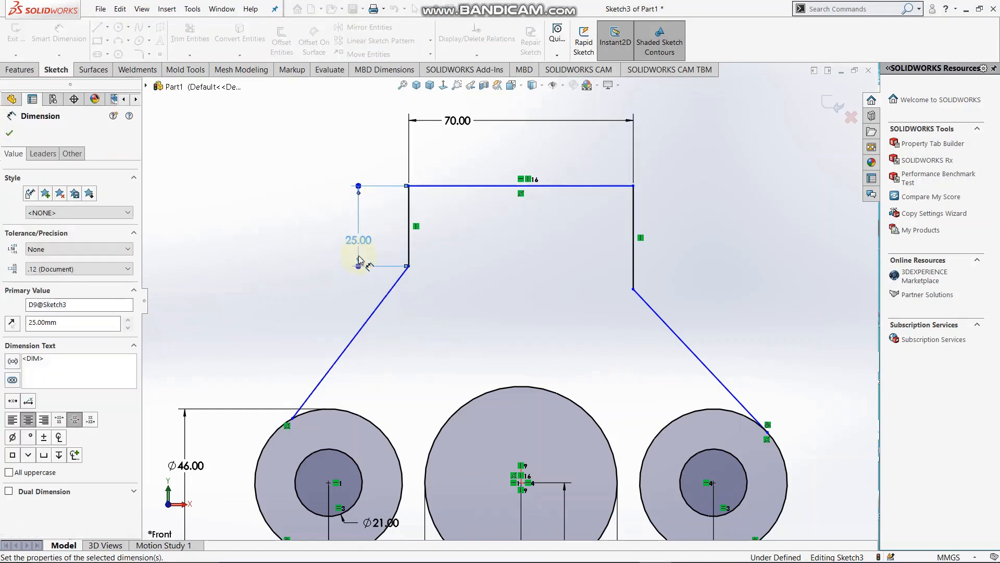
Dimension the right vertical line as 25 mm long and finish dimensioning.
{"action": "left_click", "coordinate": [633, 250]}
{"action": "left_click", "coordinate": [676, 250]}
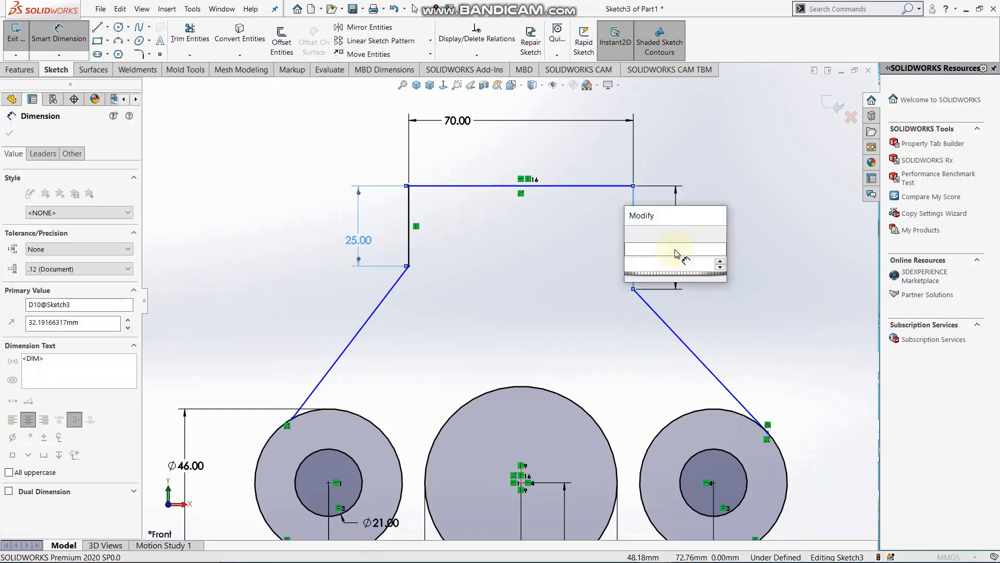
{"action": "type", "text": "25"}
{"action": "key", "text": "Return"}
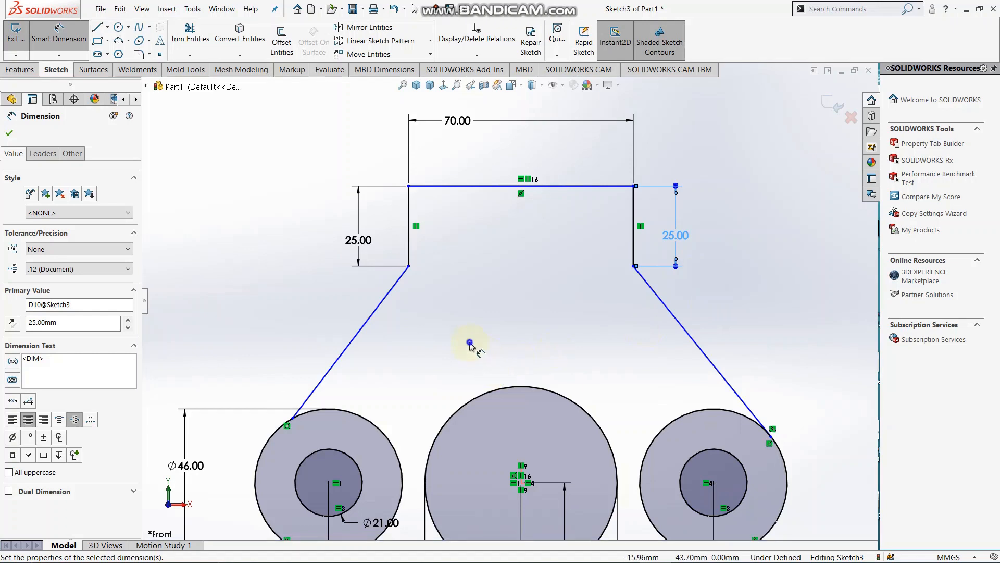
{"action": "right_click", "coordinate": [474, 344]}
{"action": "left_click", "coordinate": [508, 376]}
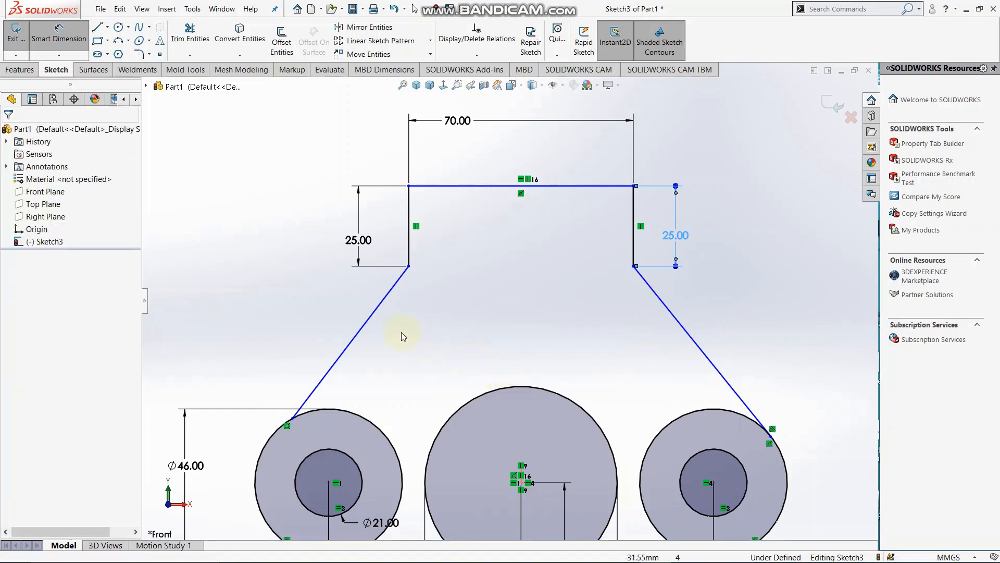
Add a Tangent relation between the left slanted line and the left outer circle.
{"action": "left_click", "coordinate": [374, 312]}
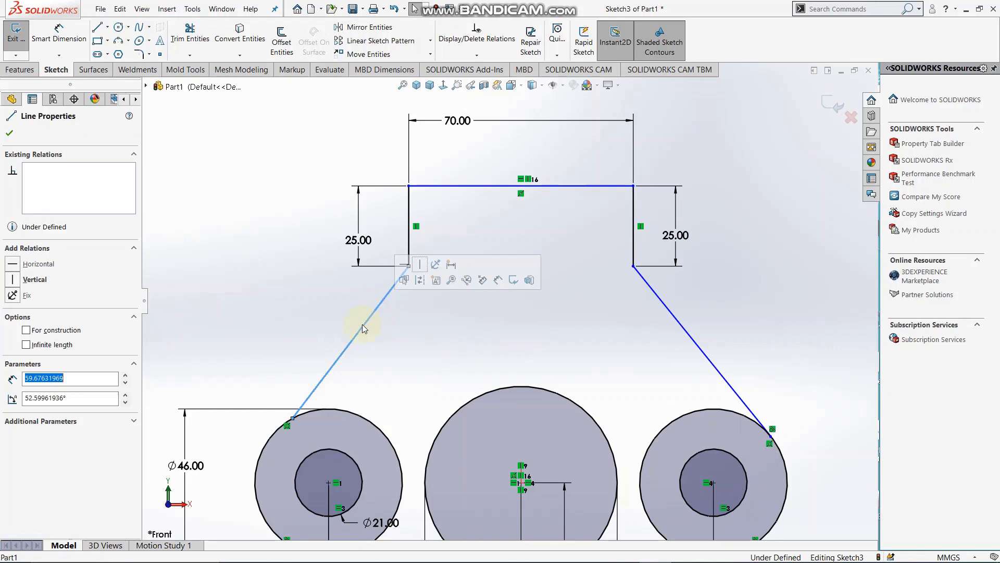
{"action": "left_click", "coordinate": [273, 437], "text": "ctrl"}
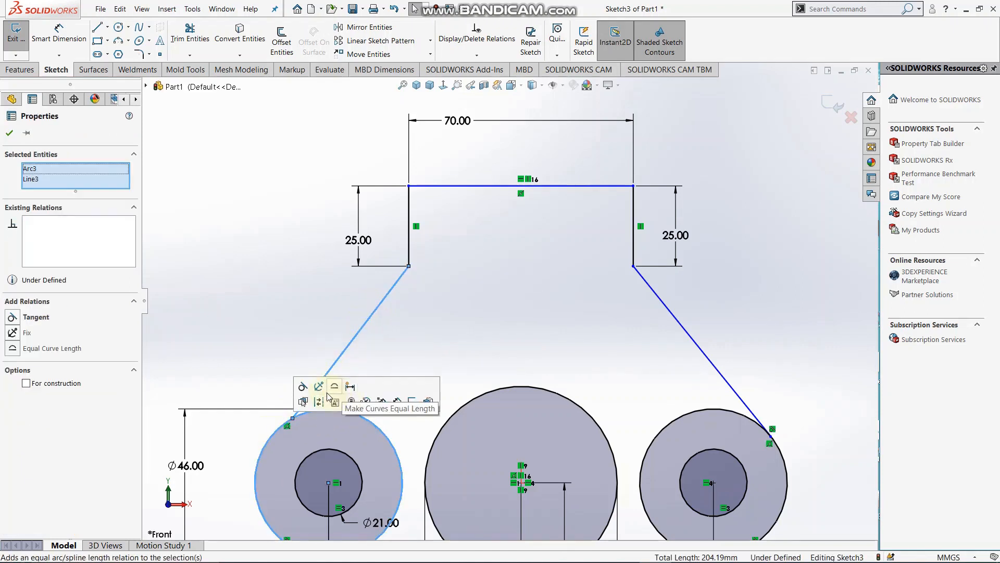
{"action": "left_click", "coordinate": [302, 386]}
{"action": "left_click", "coordinate": [500, 364]}
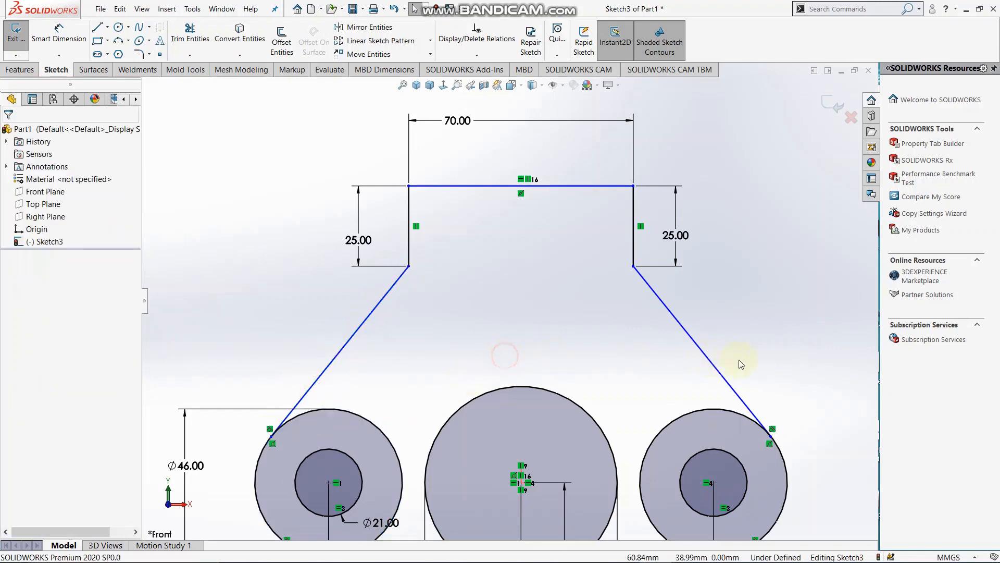
Check the relations between the right slanted line and the right outer circle.
{"action": "left_click", "coordinate": [725, 380]}
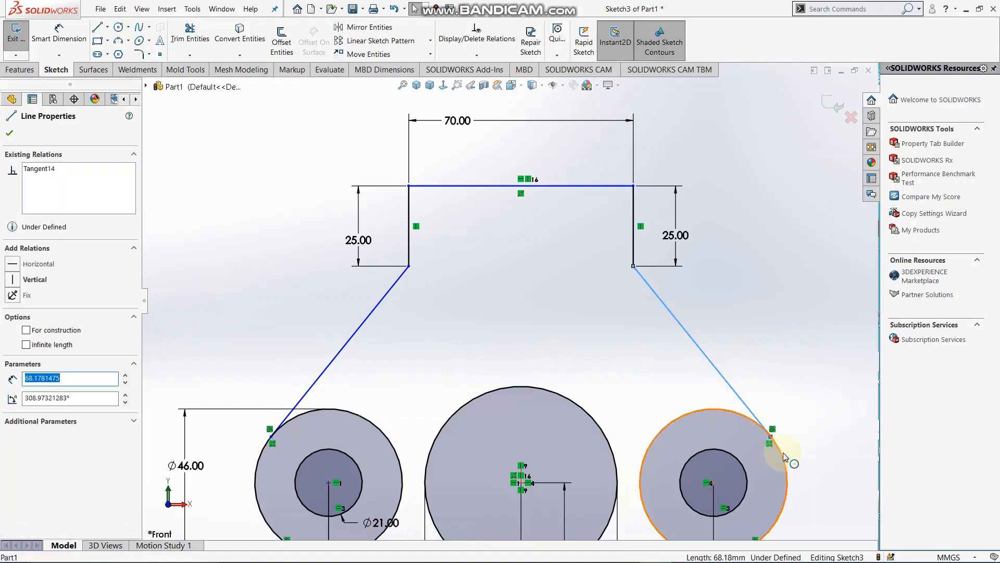
{"action": "left_click", "coordinate": [784, 455]}
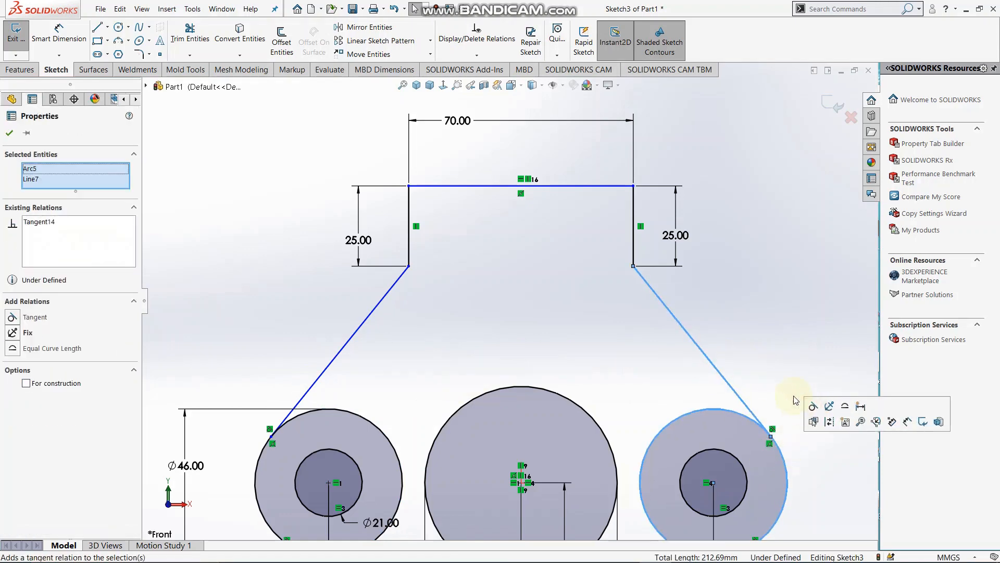
{"action": "left_click", "coordinate": [754, 350]}
Dimension the vertical distance from the central circle's centre to the upper horizontal line as 85 mm and finish dimensioning.
{"action": "scroll", "coordinate": [518, 301], "scroll_direction": "up", "scroll_amount": 3}
{"action": "scroll", "coordinate": [520, 290], "scroll_direction": "down", "scroll_amount": 3}
{"action": "scroll", "coordinate": [533, 288], "scroll_direction": "up", "scroll_amount": 1}
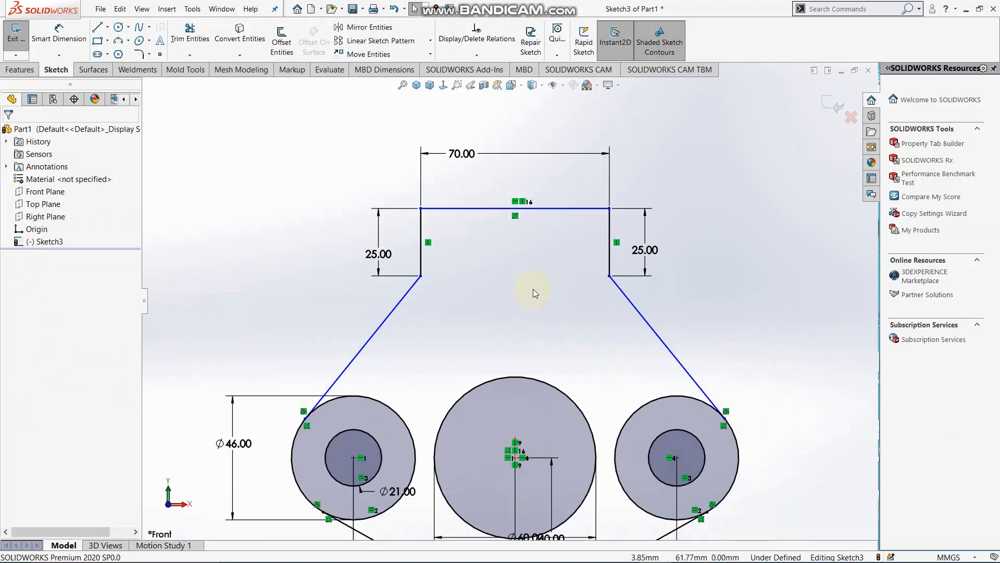
{"action": "scroll", "coordinate": [549, 222], "scroll_direction": "down", "scroll_amount": 2}
{"action": "scroll", "coordinate": [533, 259], "scroll_direction": "up", "scroll_amount": 3}
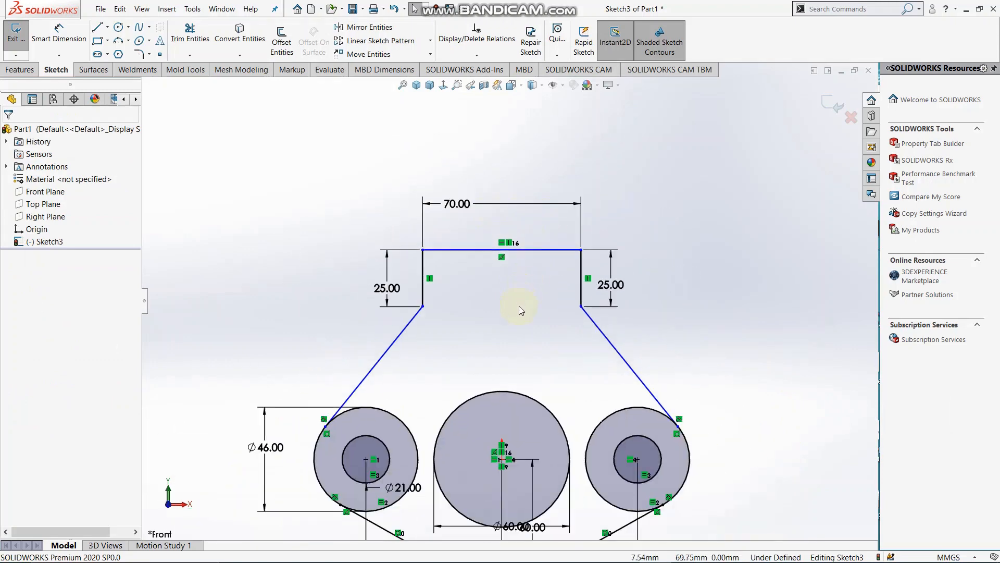
{"action": "scroll", "coordinate": [530, 426], "scroll_direction": "down", "scroll_amount": 2}
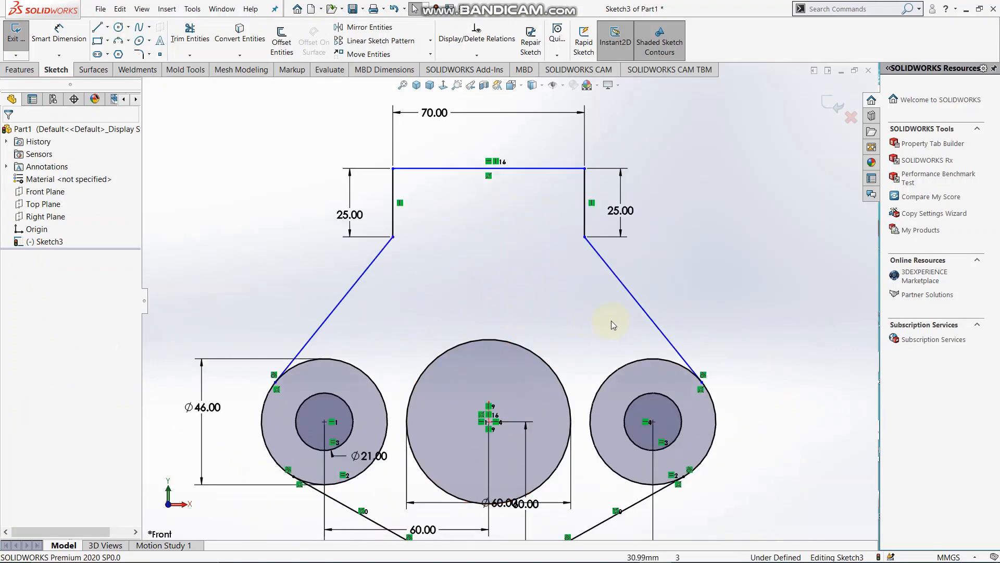
{"action": "right_click_drag", "start_coordinate": [720, 317], "coordinate": [690, 144]}
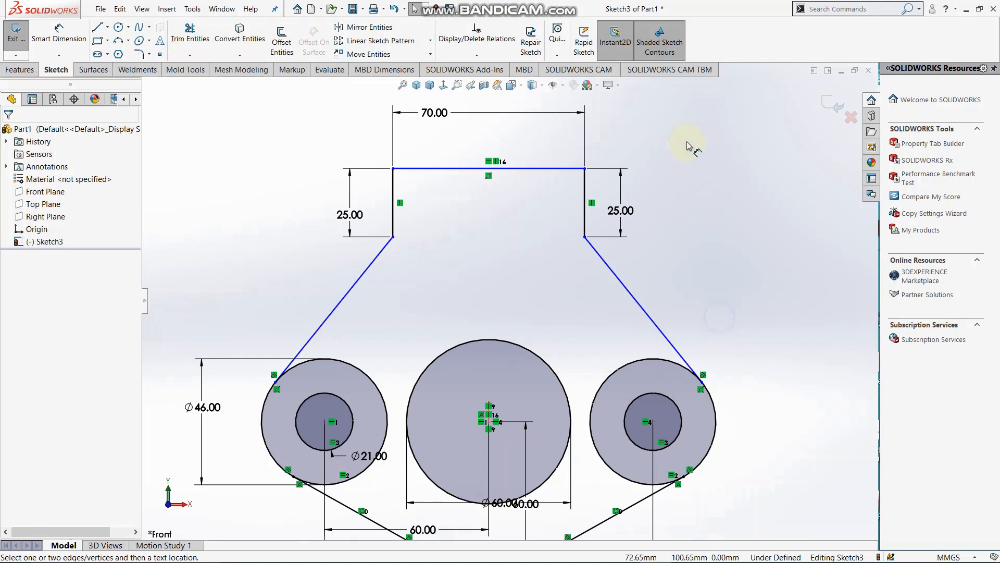
{"action": "left_click", "coordinate": [489, 421]}
{"action": "left_click", "coordinate": [483, 169]}
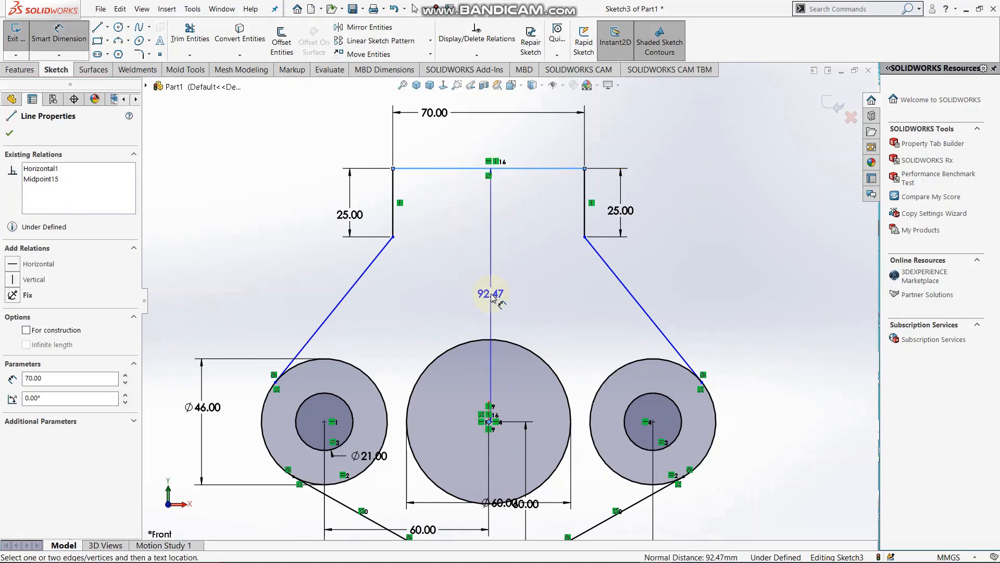
{"action": "left_click", "coordinate": [492, 297]}
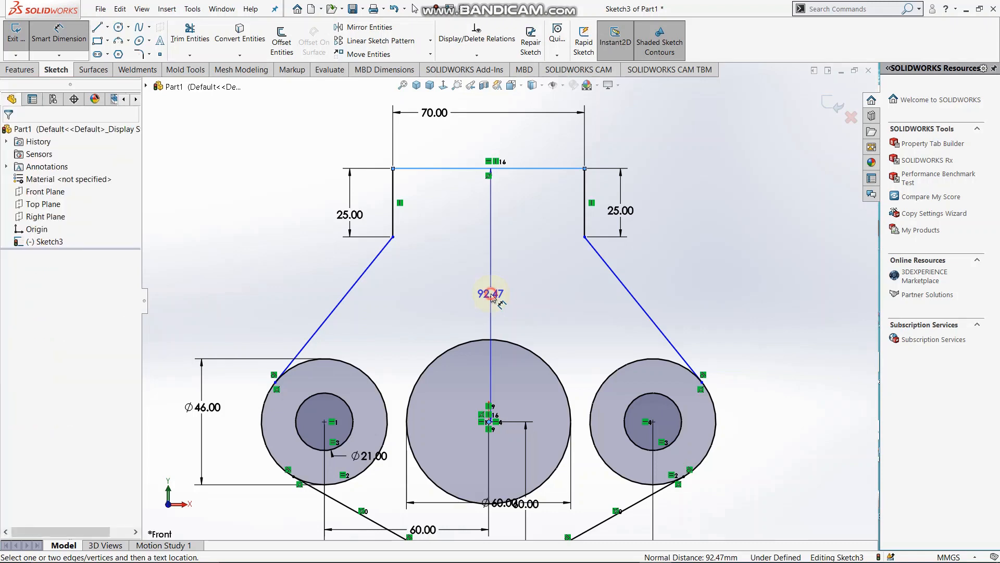
{"action": "scroll", "coordinate": [562, 304], "scroll_direction": "up", "scroll_amount": 3}
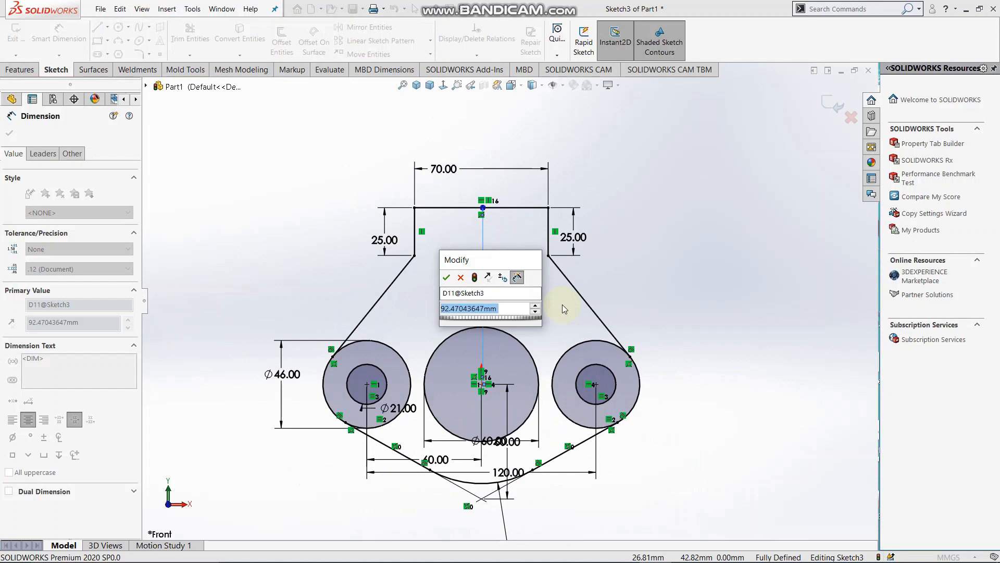
{"action": "type", "text": "85"}
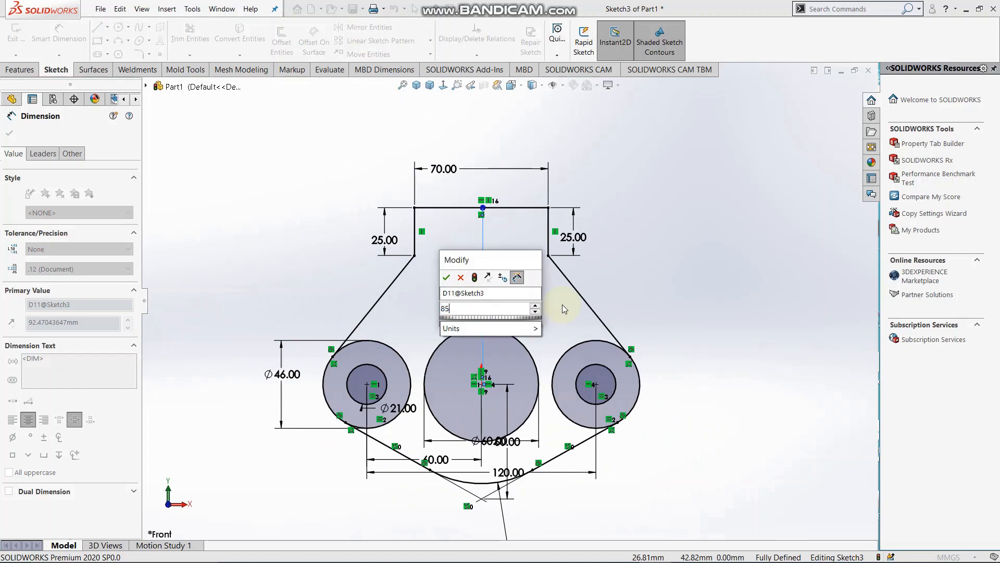
{"action": "key", "text": "Return"}
{"action": "scroll", "coordinate": [562, 289], "scroll_direction": "down", "scroll_amount": 2}
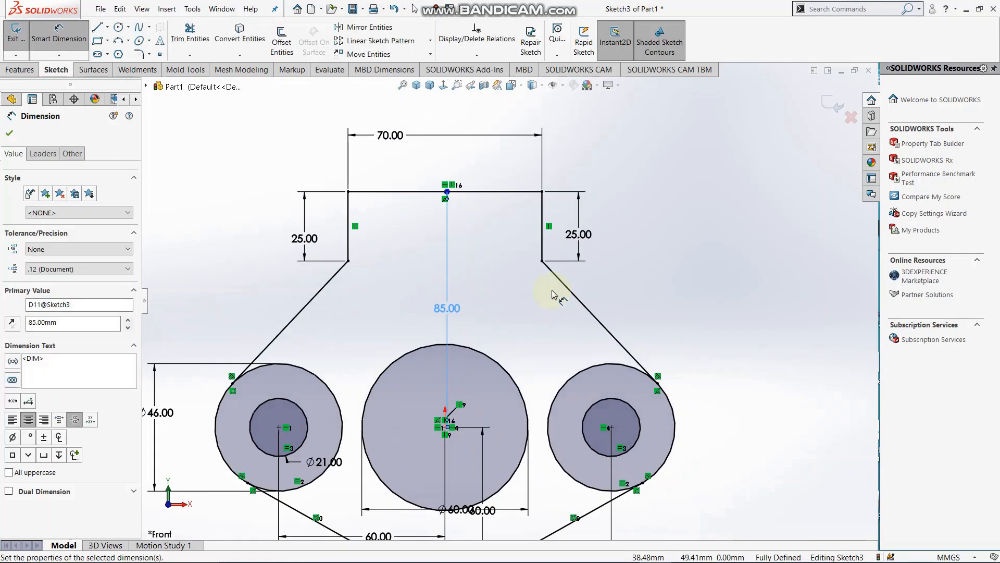
{"action": "right_click", "coordinate": [646, 260]}
{"action": "left_click", "coordinate": [682, 293]}
Fillet both corners between the short vertical lines and the slanted lines with a 20 mm radius.
{"action": "scroll", "coordinate": [507, 307], "scroll_direction": "up", "scroll_amount": 2}
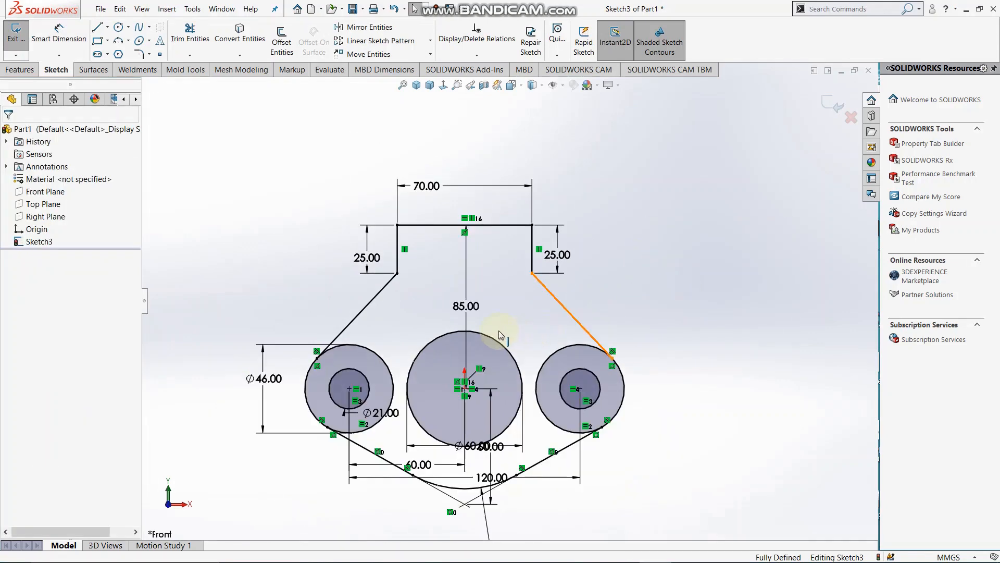
{"action": "scroll", "coordinate": [497, 327], "scroll_direction": "down", "scroll_amount": 1}
{"action": "left_click", "coordinate": [139, 53]}
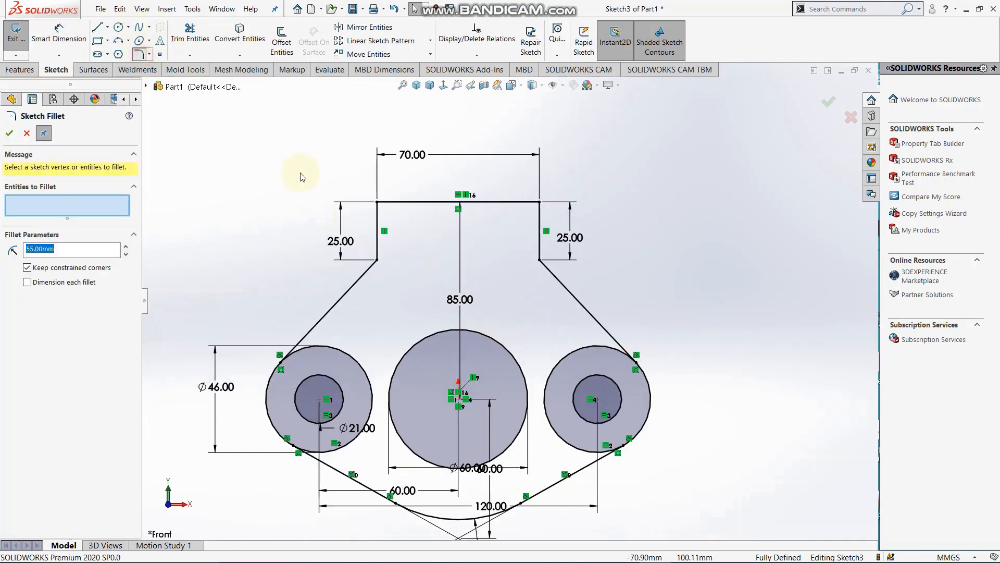
{"action": "left_click", "coordinate": [376, 260]}
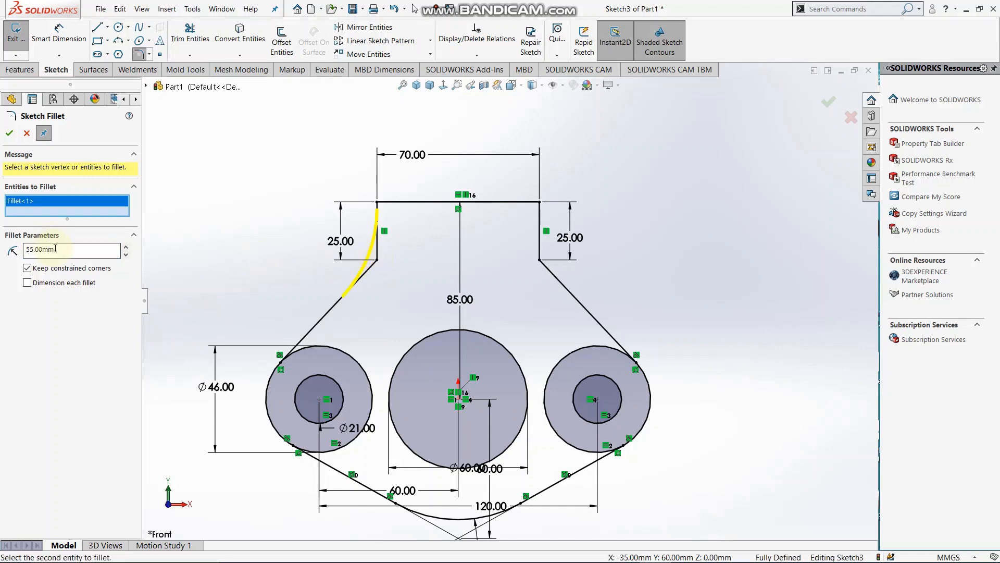
{"action": "left_click_drag", "start_coordinate": [55, 249], "coordinate": [2, 252]}
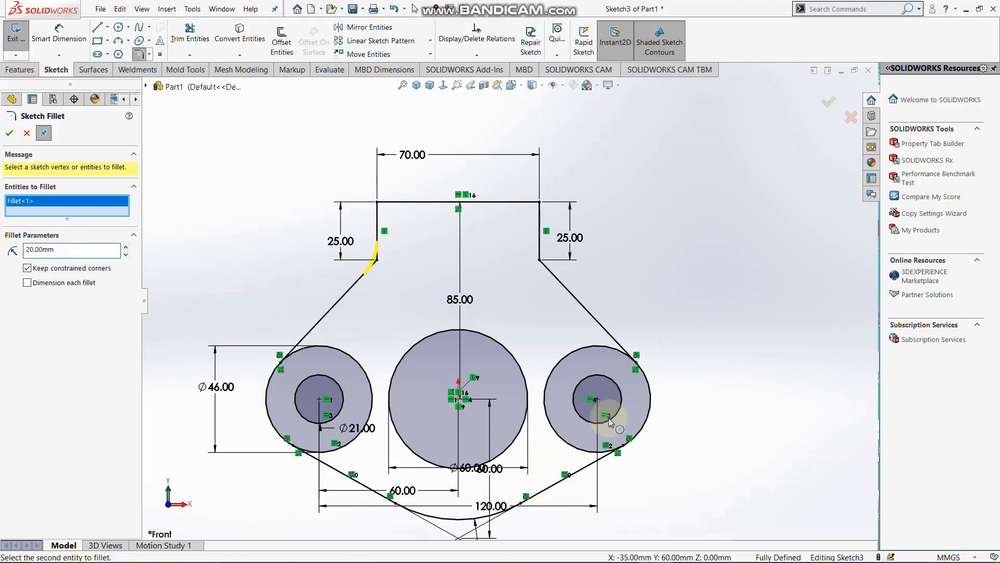
{"action": "left_click", "coordinate": [539, 259]}
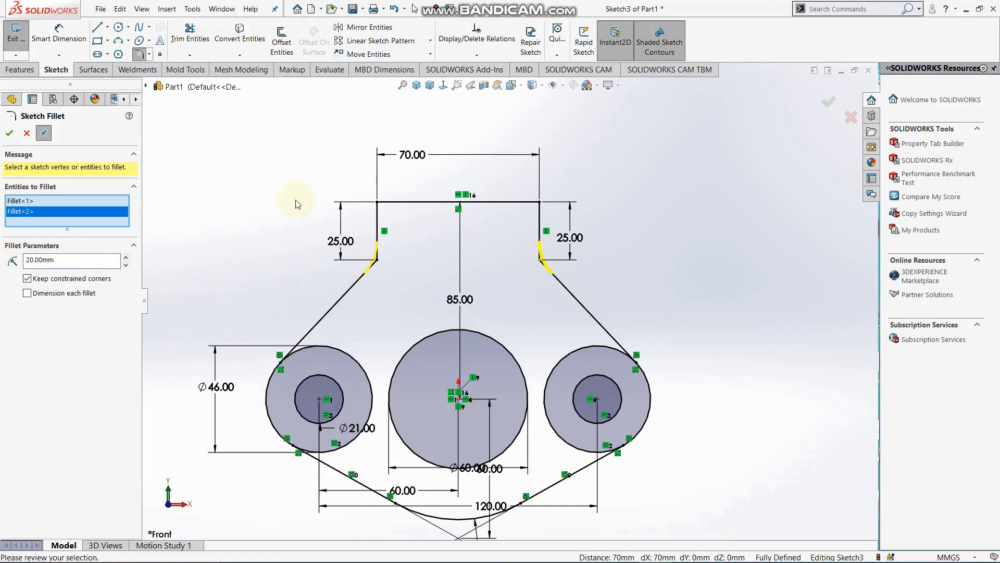
{"action": "left_click", "coordinate": [14, 134]}
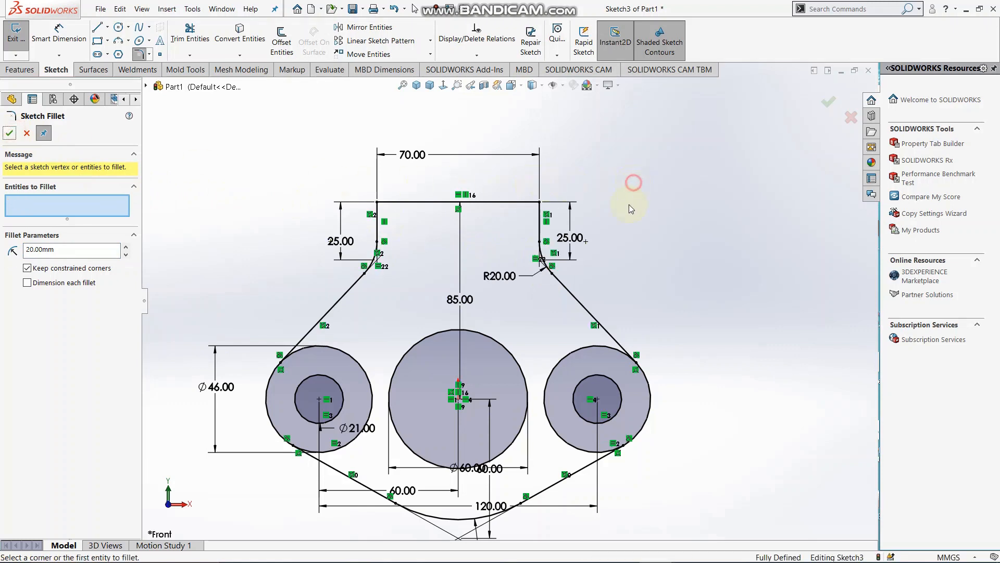
{"action": "scroll", "coordinate": [359, 414], "scroll_direction": "down", "scroll_amount": 2}
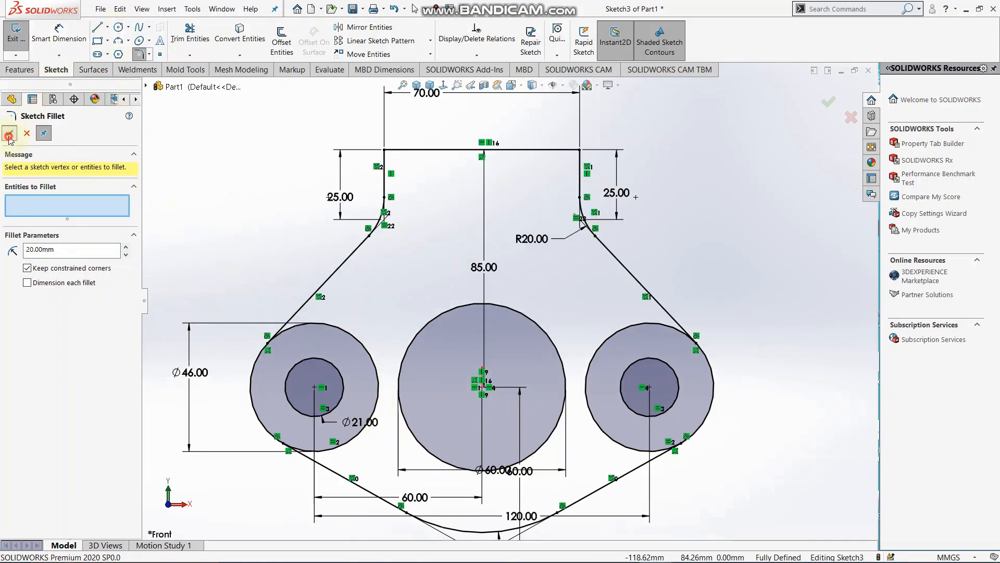
{"action": "left_click", "coordinate": [8, 135]}
Trim away the inner arcs of the two 46 mm side circles so one continuous outer outline remains.
{"action": "left_click", "coordinate": [190, 32]}
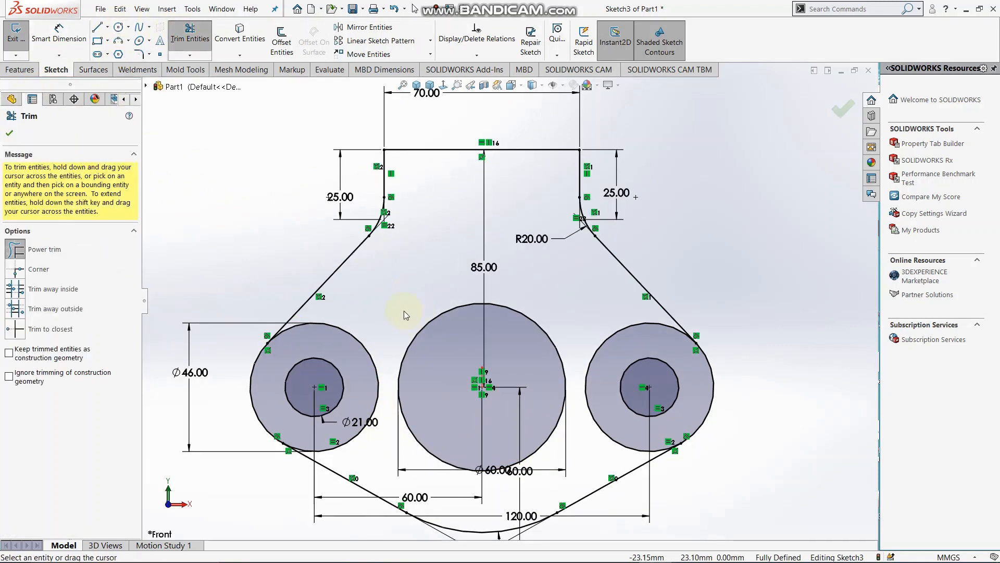
{"action": "left_click_drag", "start_coordinate": [379, 336], "coordinate": [369, 354]}
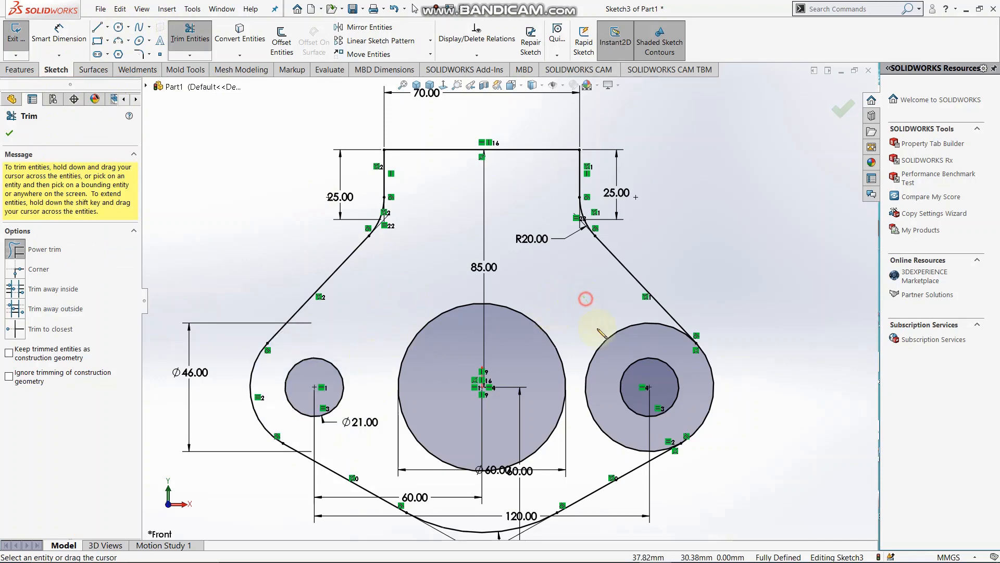
{"action": "mouse_move", "coordinate": [597, 329]}
{"action": "left_mouse_down"}
{"action": "mouse_move", "coordinate": [599, 348]}
{"action": "mouse_move", "coordinate": [594, 341]}
{"action": "left_mouse_up"}
{"action": "scroll", "coordinate": [575, 317], "scroll_direction": "up", "scroll_amount": 4}
{"action": "scroll", "coordinate": [637, 246], "scroll_direction": "down", "scroll_amount": 2}
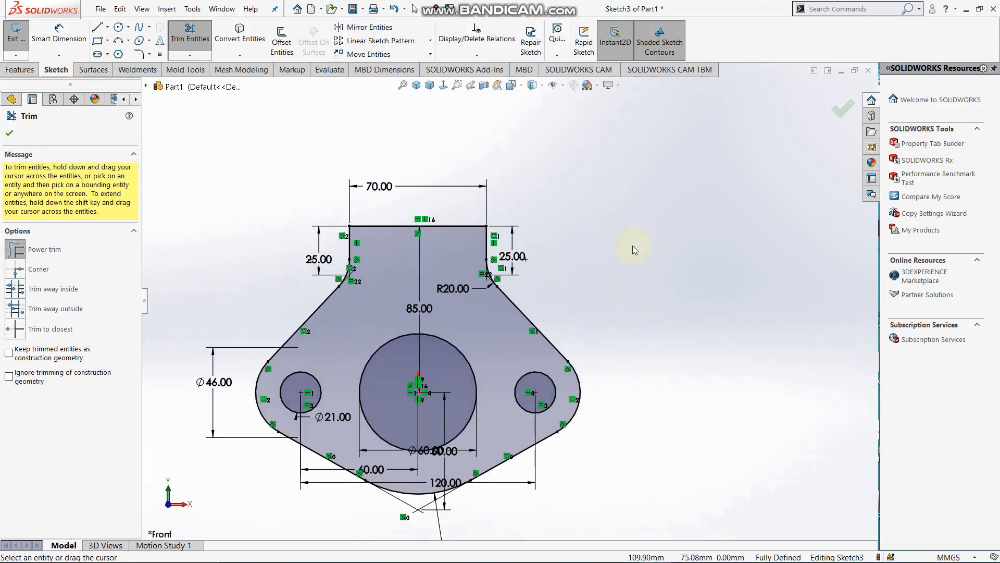
Extrude the profile as a boss with the Mid Plane end condition and a 30 mm depth.
{"action": "mouse_move", "coordinate": [632, 245]}
{"action": "middle_mouse_down"}
{"action": "mouse_move", "coordinate": [664, 270]}
{"action": "mouse_move", "coordinate": [627, 295]}
{"action": "middle_mouse_up"}
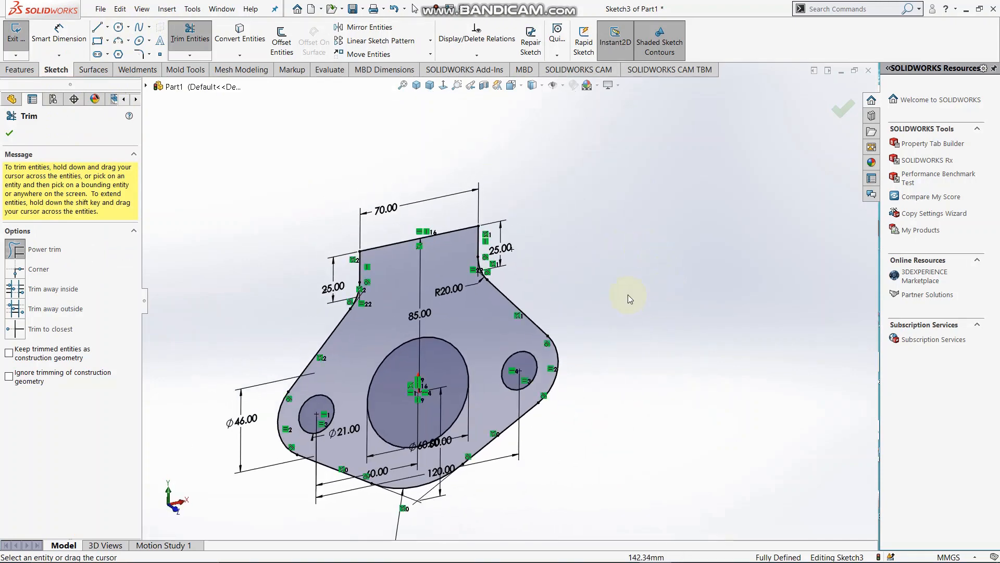
{"action": "left_click", "coordinate": [33, 73]}
{"action": "left_click", "coordinate": [21, 40]}
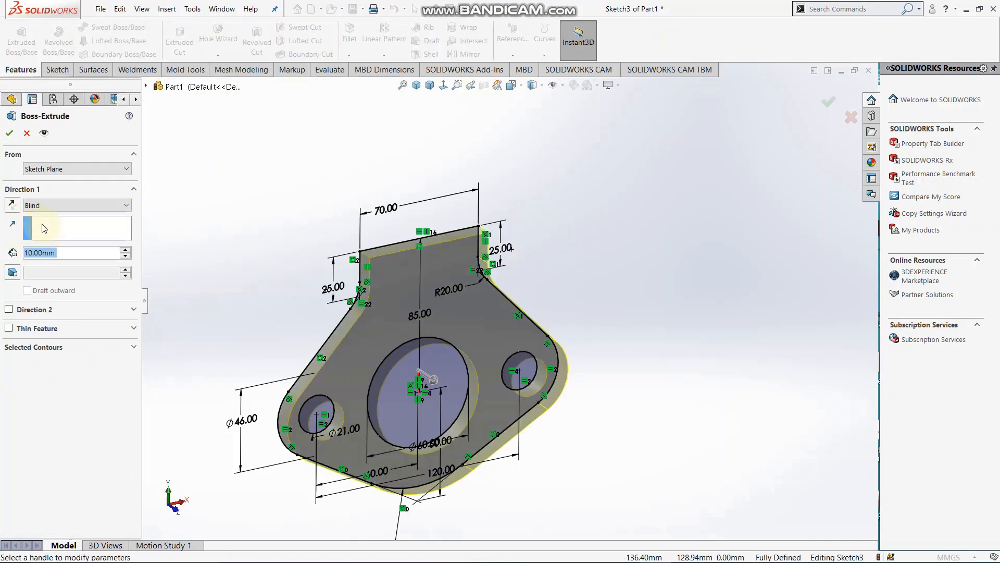
{"action": "left_click", "coordinate": [47, 205]}
{"action": "left_click", "coordinate": [55, 264]}
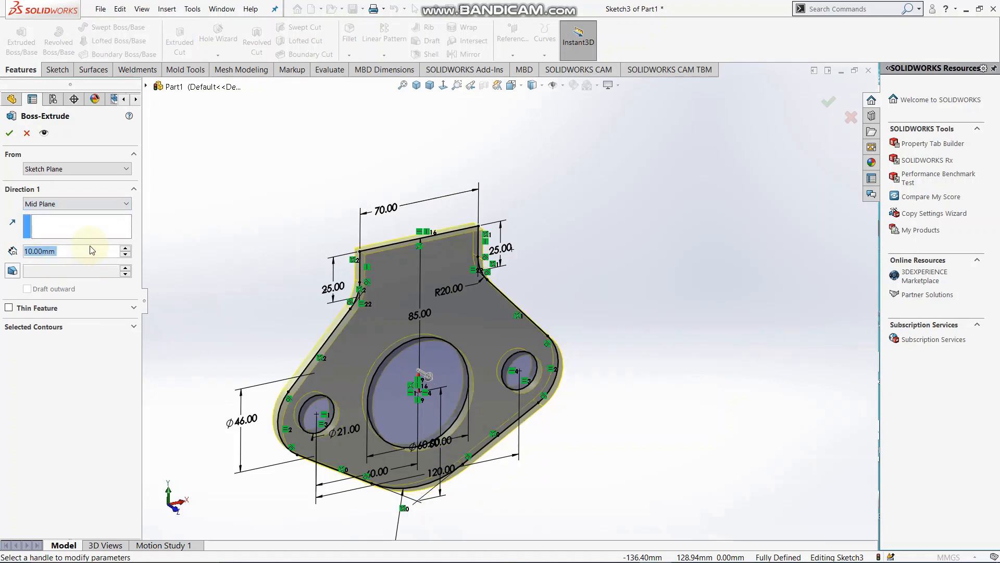
{"action": "type", "text": "30"}
{"action": "key", "text": "Return"}
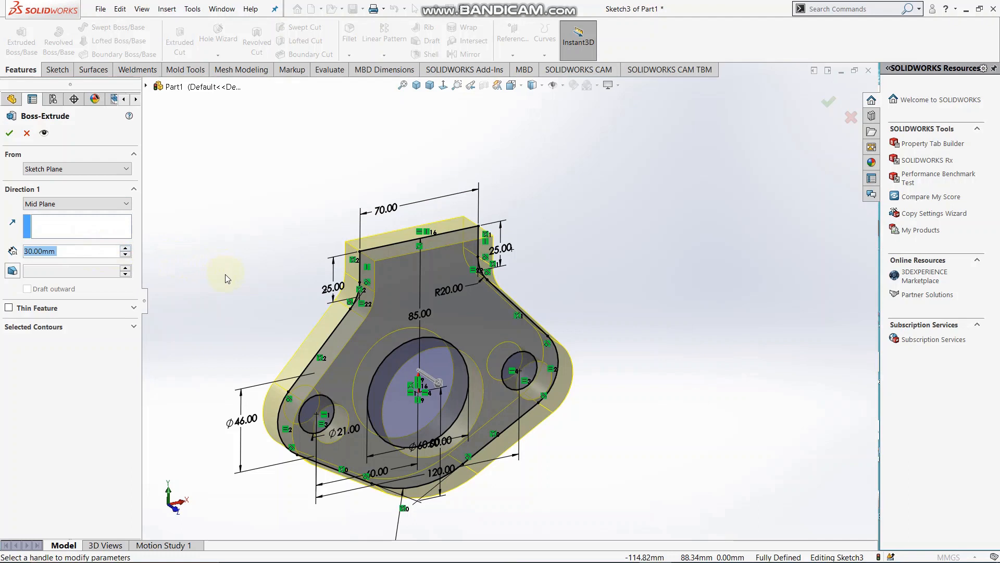
{"action": "left_click", "coordinate": [9, 133]}
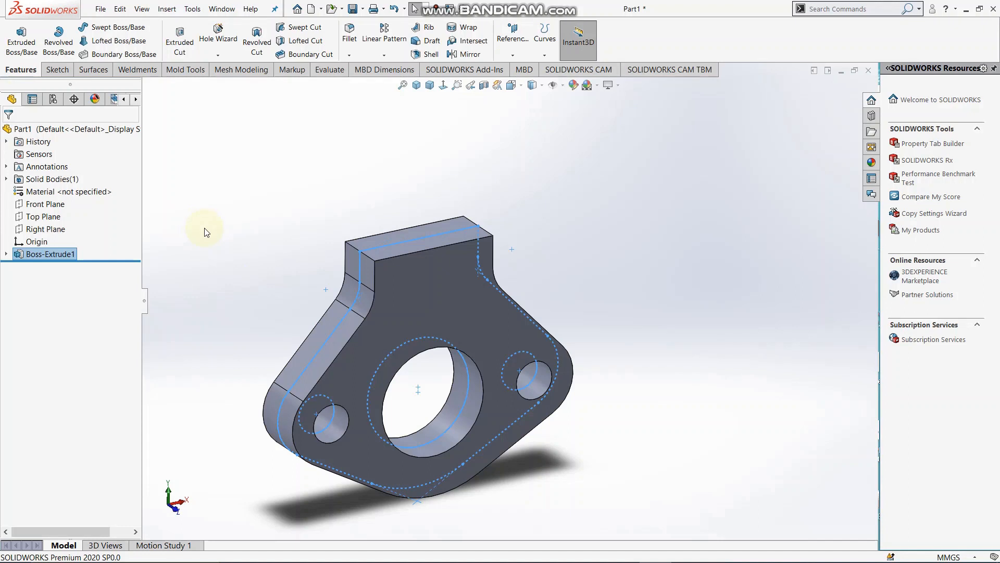
{"action": "left_click", "coordinate": [324, 218]}
Orient the view normal to the flat top face of the neck and start a new sketch on it.
{"action": "scroll", "coordinate": [411, 237], "scroll_direction": "down", "scroll_amount": 1}
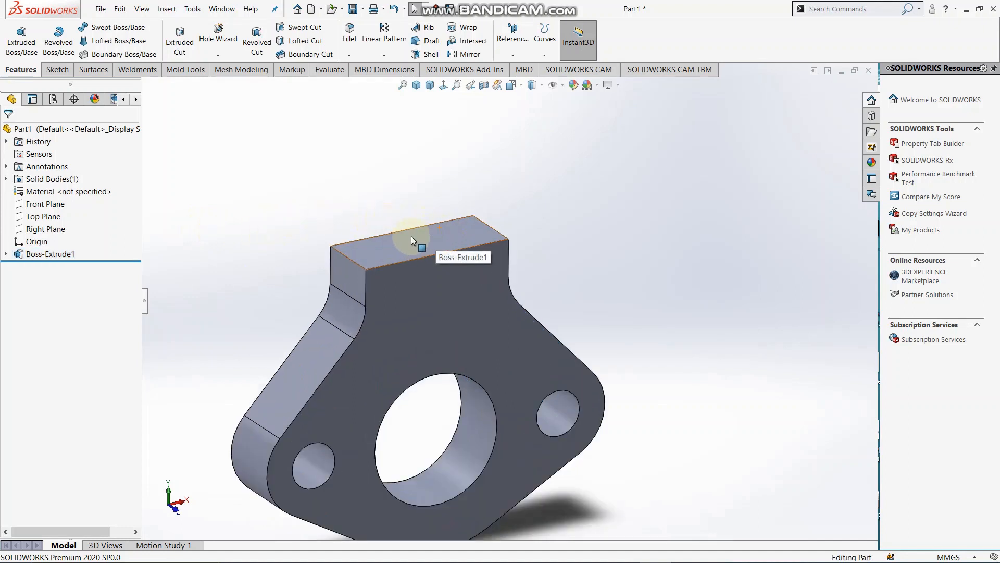
{"action": "right_click", "coordinate": [412, 237]}
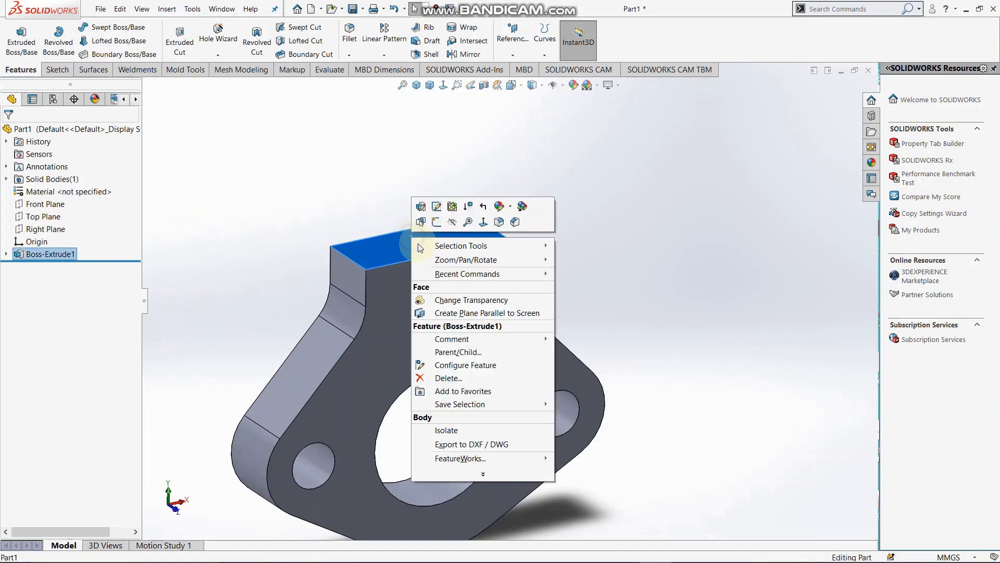
{"action": "left_click", "coordinate": [484, 222]}
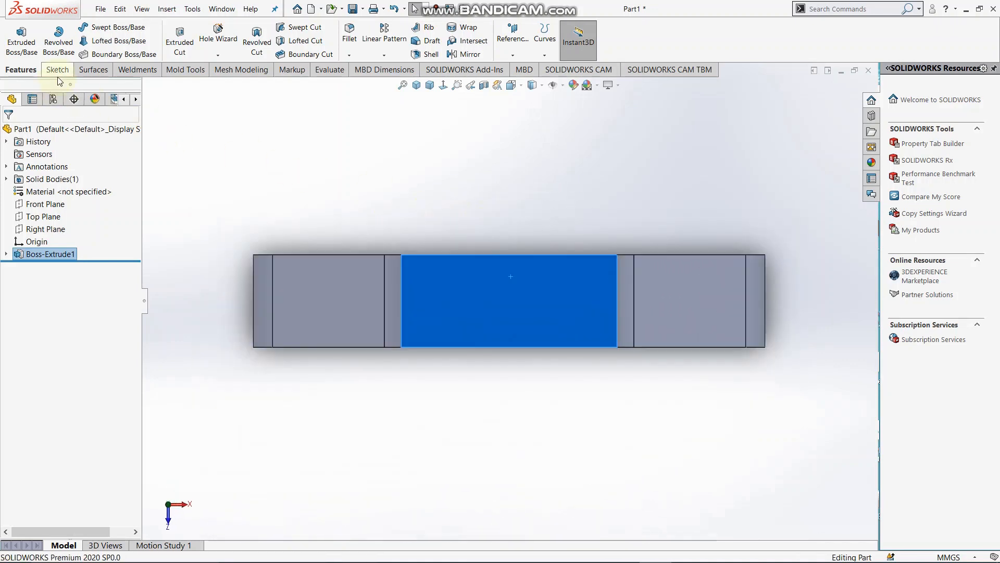
{"action": "left_click", "coordinate": [56, 70]}
{"action": "left_click", "coordinate": [11, 31]}
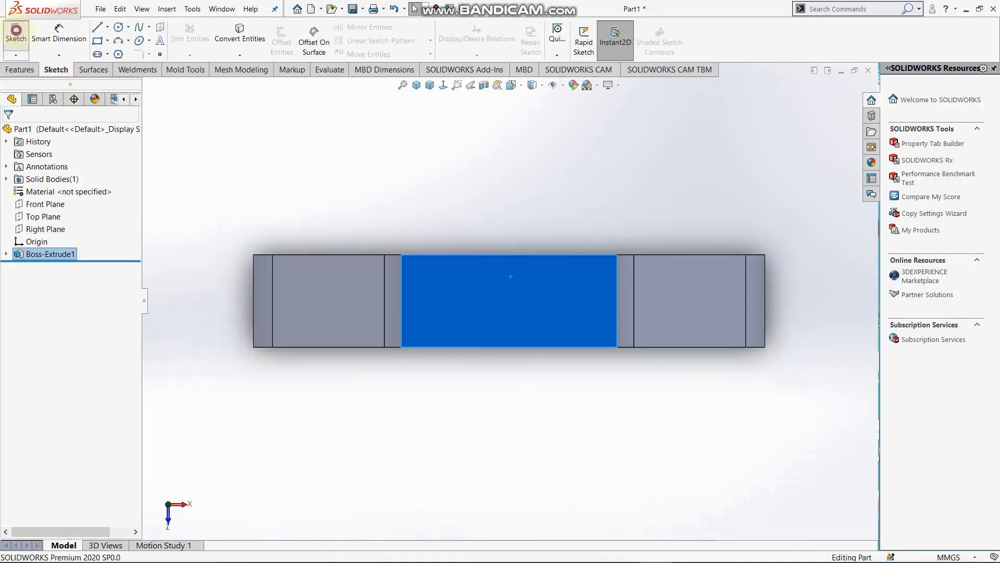
Sketch a center rectangle about 53 mm by 17 mm, centred on the origin of the neck's top face.
{"action": "left_click", "coordinate": [106, 41]}
{"action": "left_click", "coordinate": [138, 67]}
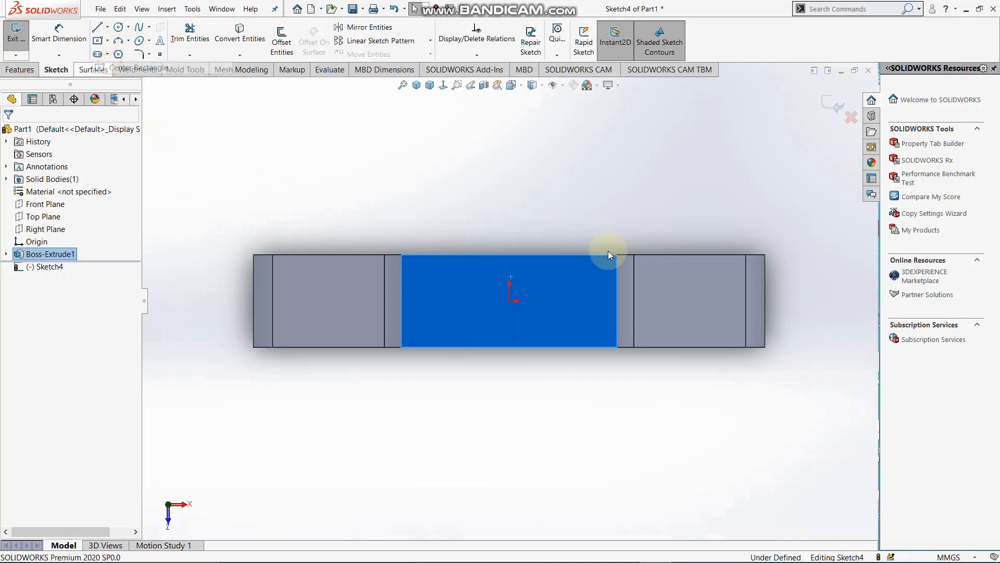
{"action": "left_click", "coordinate": [510, 300]}
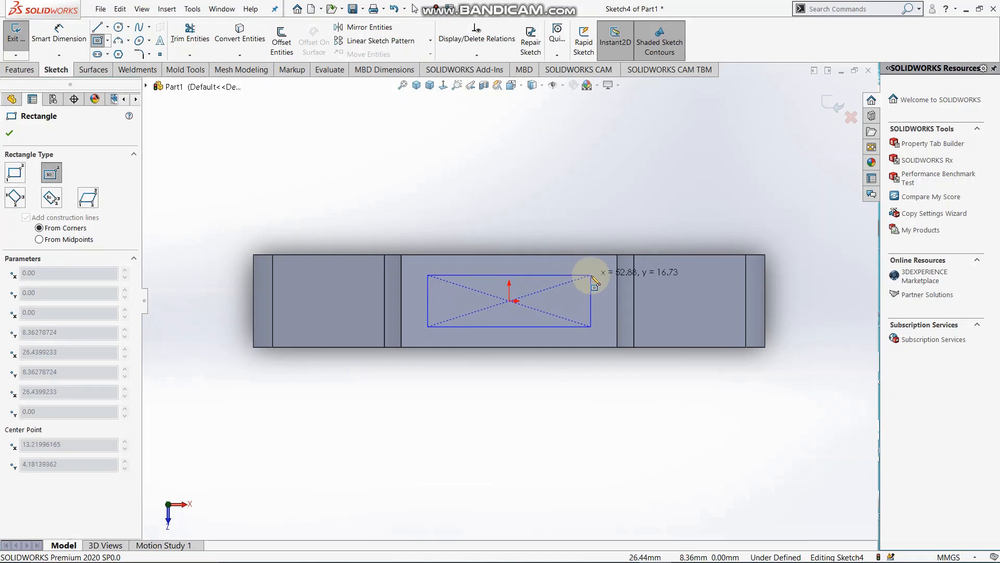
{"action": "left_click", "coordinate": [592, 275]}
{"action": "right_click", "coordinate": [553, 139]}
{"action": "left_click", "coordinate": [587, 146]}
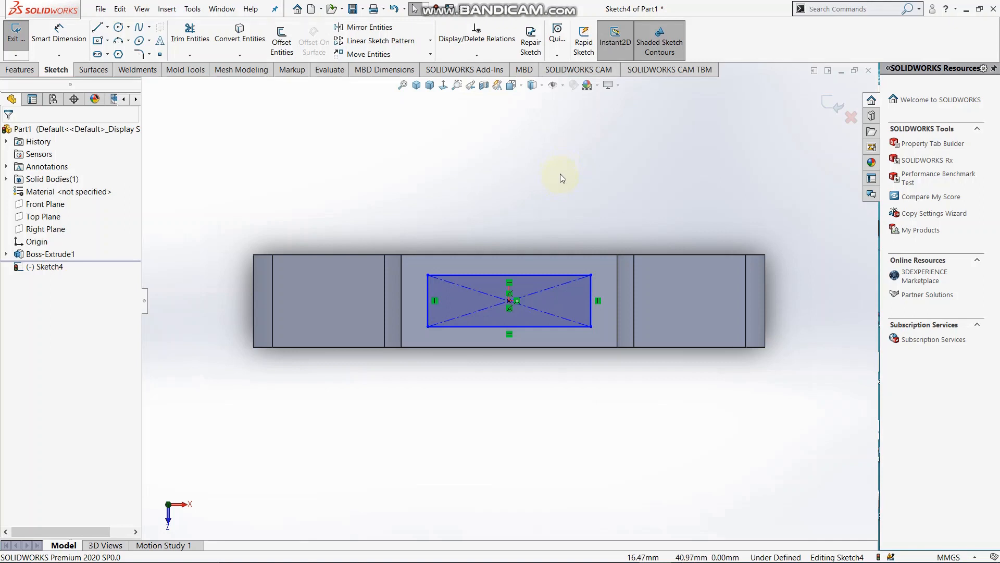
Dimension the rectangle to 20 mm high and 60 mm wide.
{"action": "right_click_drag", "start_coordinate": [561, 206], "coordinate": [561, 172]}
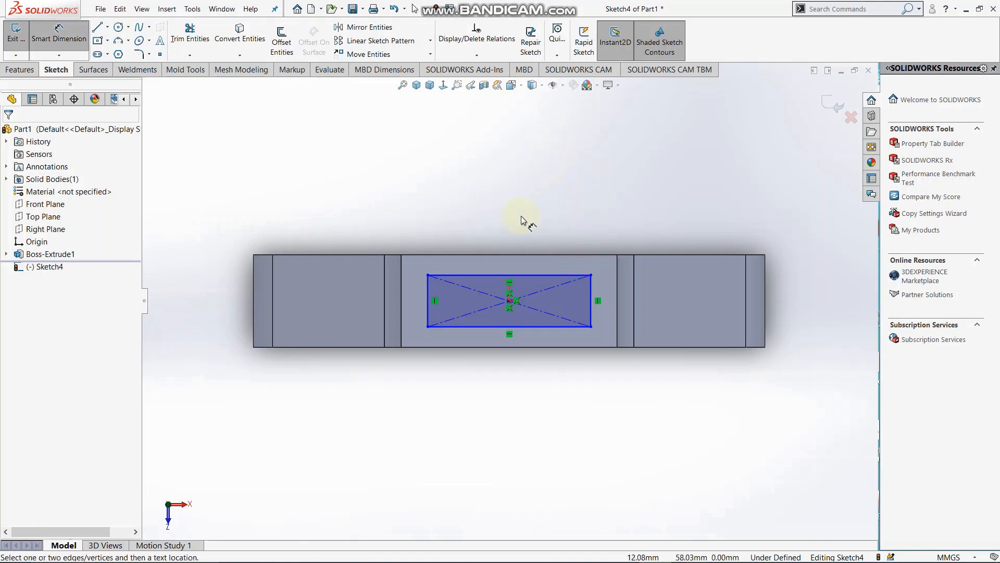
{"action": "left_click", "coordinate": [589, 299]}
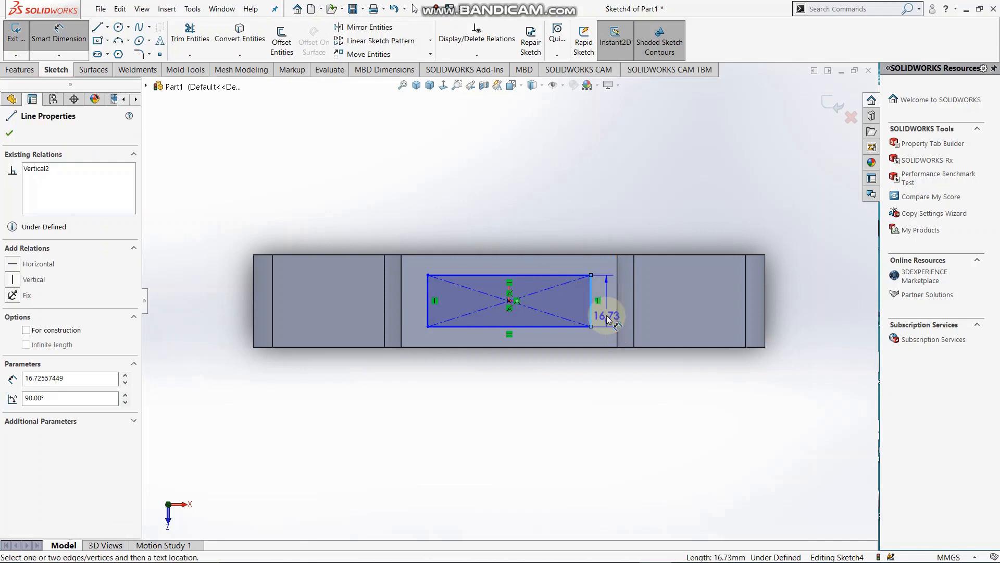
{"action": "left_click", "coordinate": [605, 316]}
{"action": "type", "text": "20"}
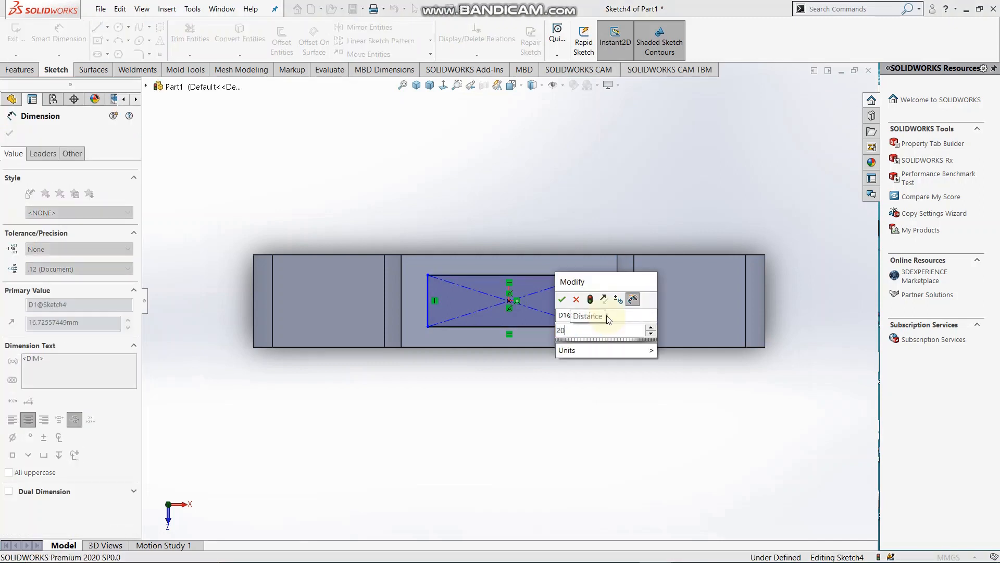
{"action": "key", "text": "Return"}
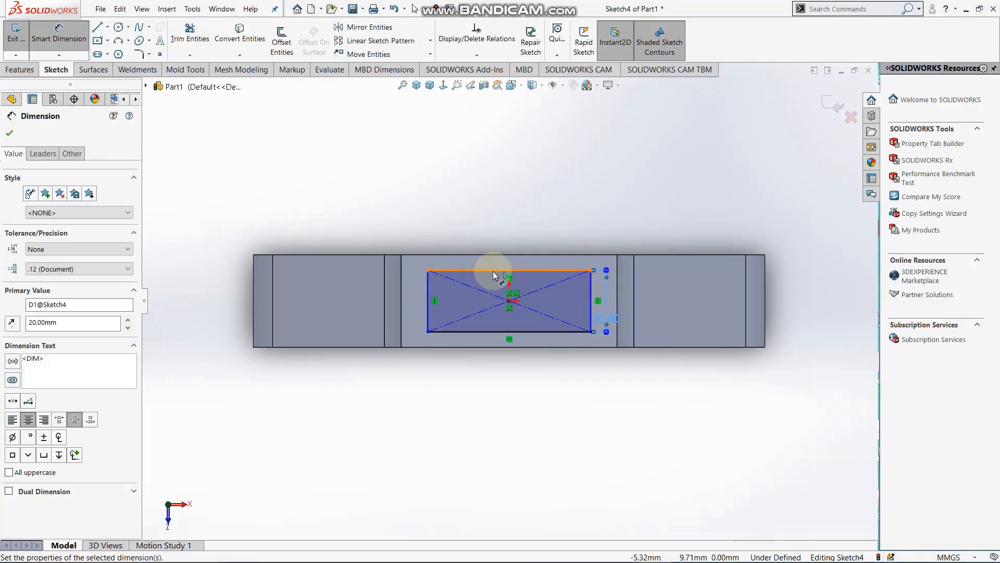
{"action": "left_click", "coordinate": [499, 262]}
{"action": "left_click", "coordinate": [499, 262]}
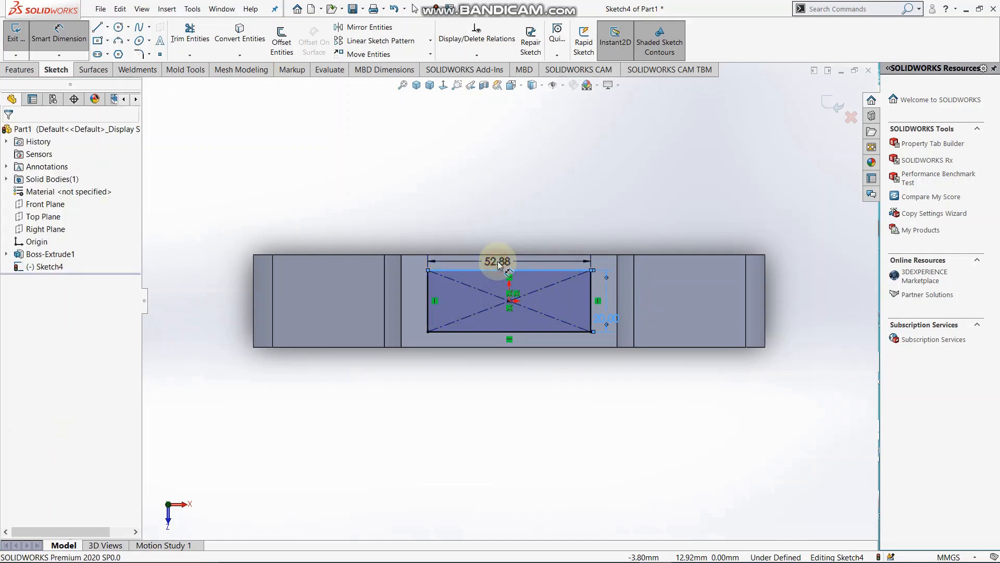
{"action": "type", "text": "60"}
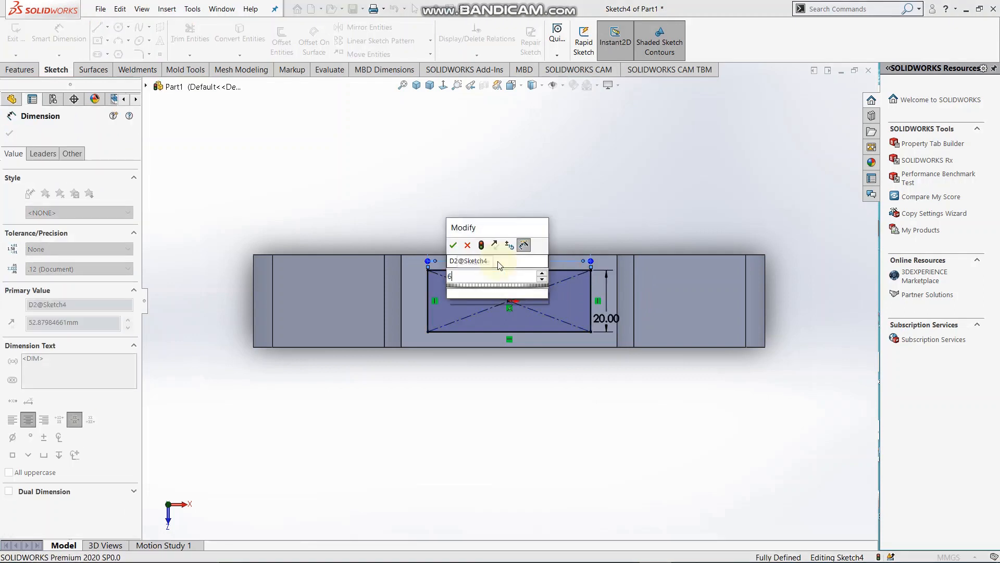
{"action": "key", "text": "Return"}
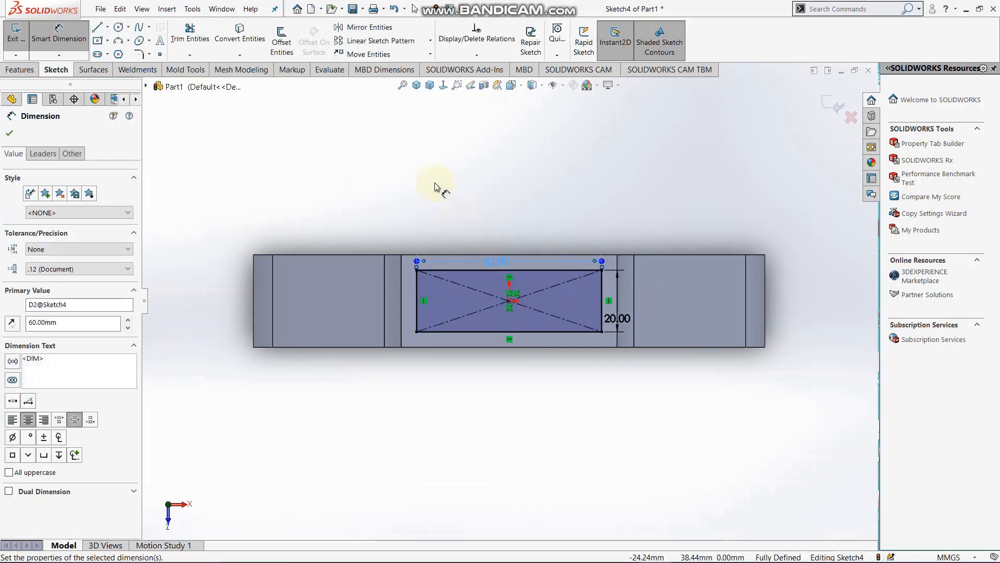
{"action": "left_click", "coordinate": [8, 135]}
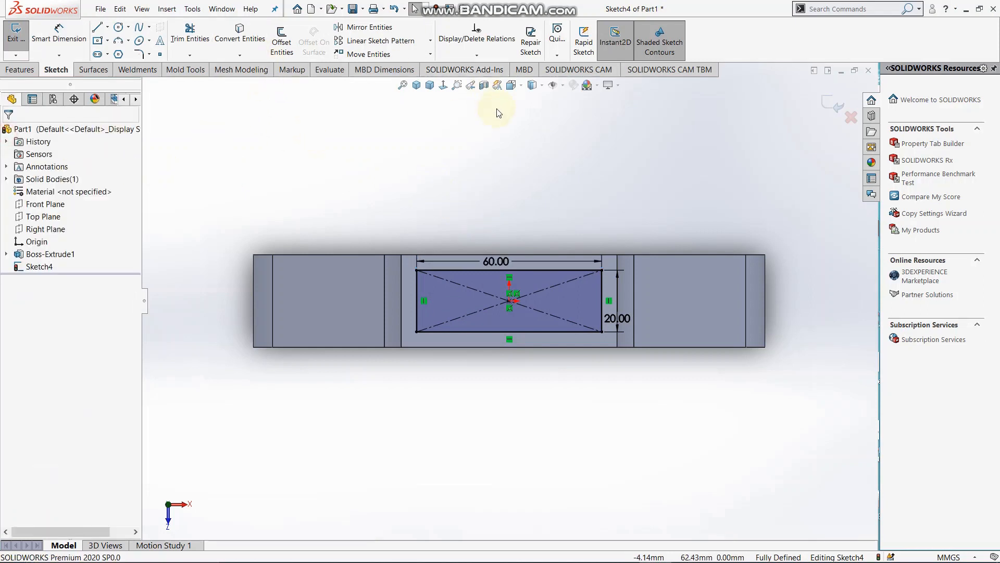
Cut-extrude the rectangle into the neck with the Blind end condition and a 25 mm depth.
{"action": "middle_click_drag", "start_coordinate": [564, 199], "coordinate": [558, 67]}
{"action": "left_click", "coordinate": [20, 69]}
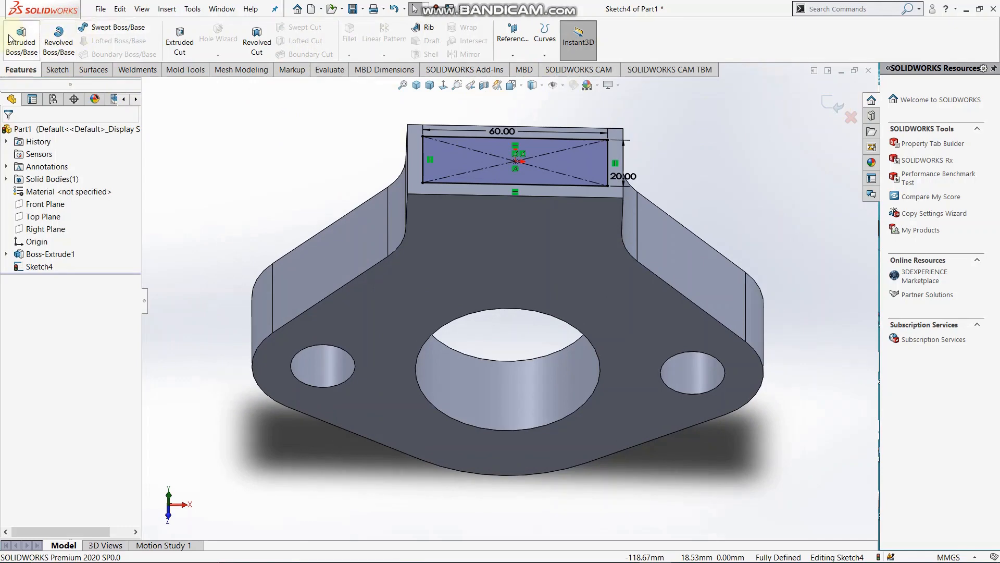
{"action": "left_click", "coordinate": [179, 41]}
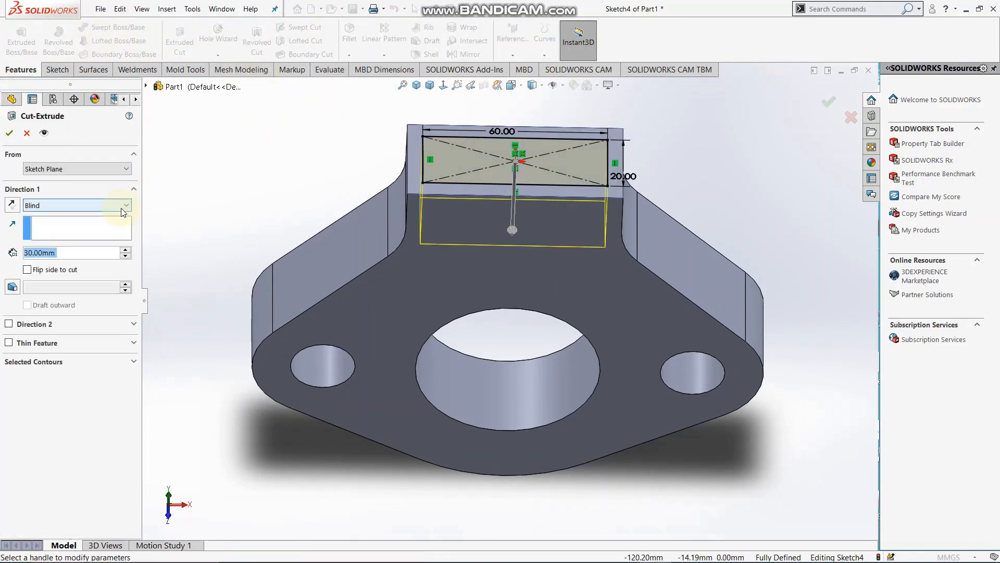
{"action": "type", "text": "25"}
{"action": "left_click", "coordinate": [124, 211]}
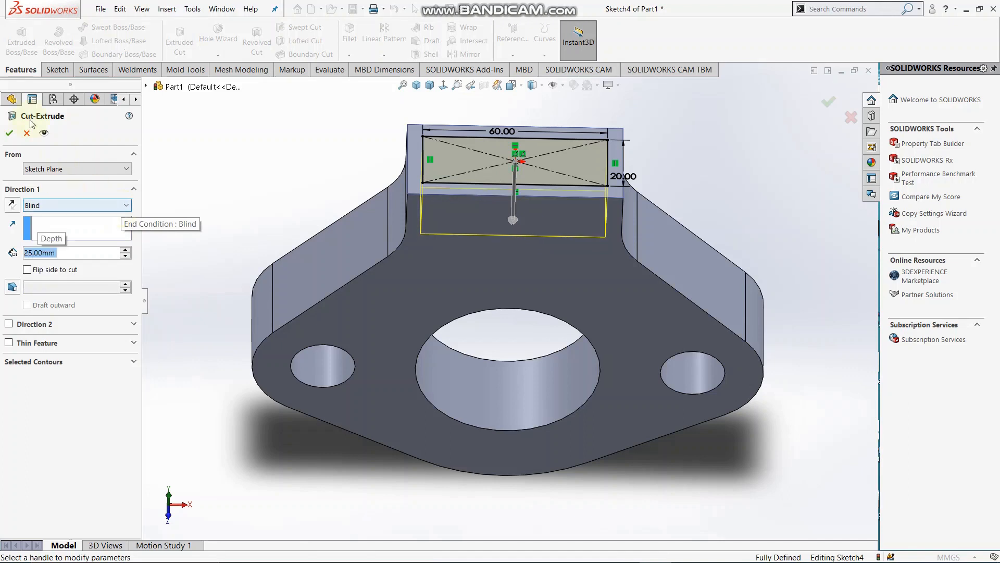
{"action": "left_click", "coordinate": [9, 134]}
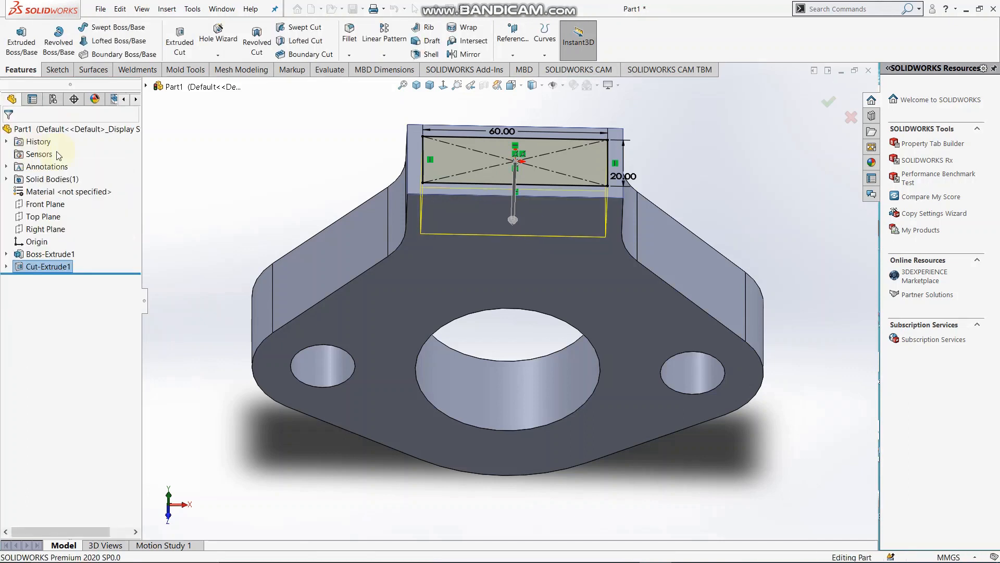
Orient the view normal to the Front Plane and start a new sketch on it.
{"action": "middle_click_drag", "start_coordinate": [599, 249], "coordinate": [535, 293]}
{"action": "right_click", "coordinate": [535, 293]}
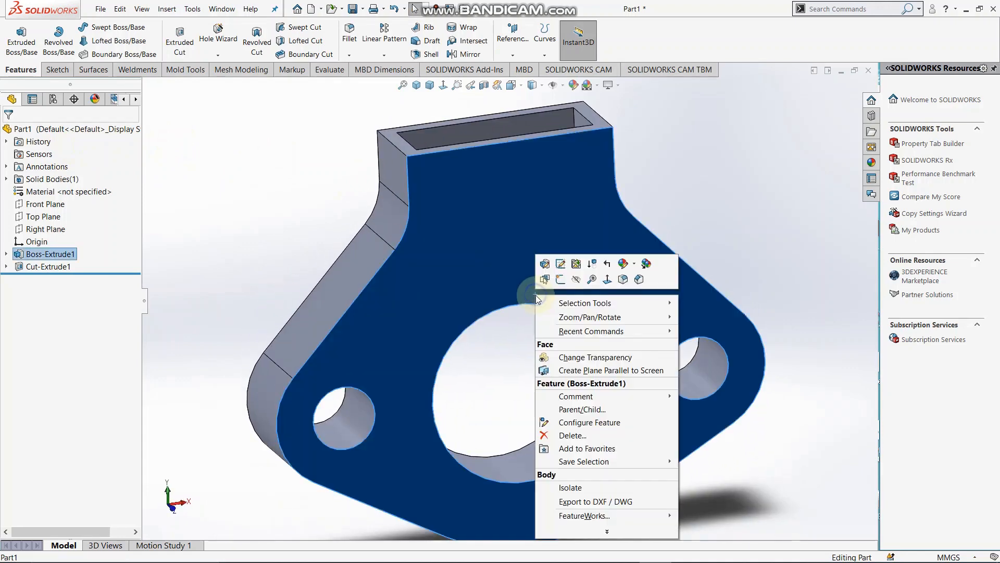
{"action": "left_click", "coordinate": [739, 226]}
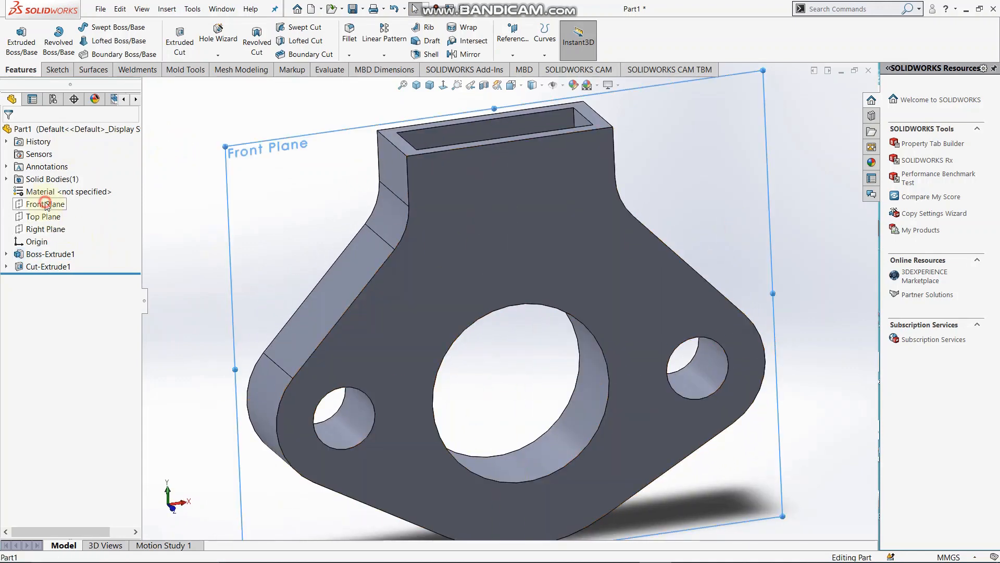
{"action": "left_click", "coordinate": [51, 205]}
{"action": "right_click", "coordinate": [47, 206]}
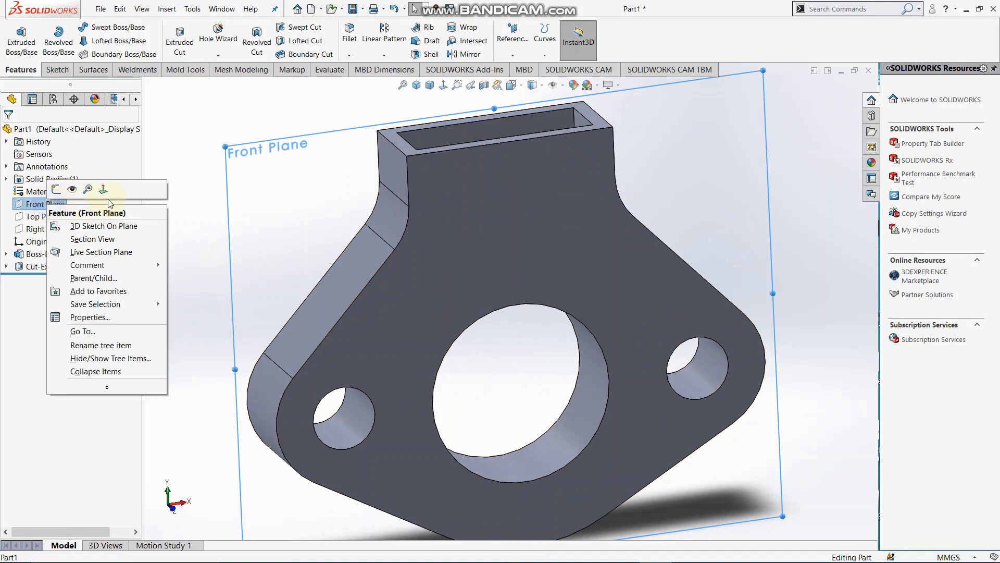
{"action": "left_click", "coordinate": [103, 193]}
{"action": "left_click", "coordinate": [55, 69]}
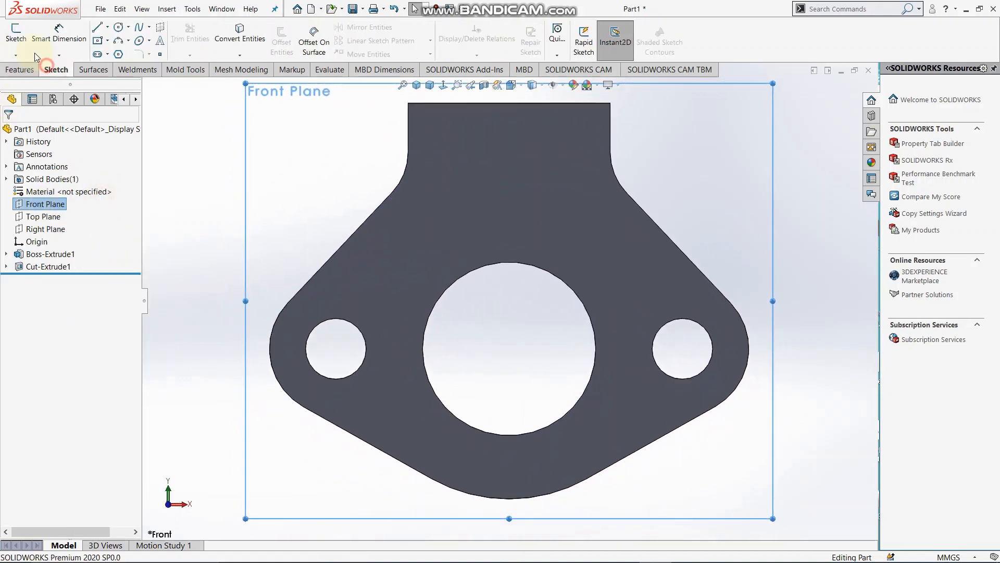
{"action": "left_click", "coordinate": [15, 33]}
Sketch a circle with a radius of about 43 mm centred on the origin, around the large central hole.
{"action": "left_click", "coordinate": [119, 28]}
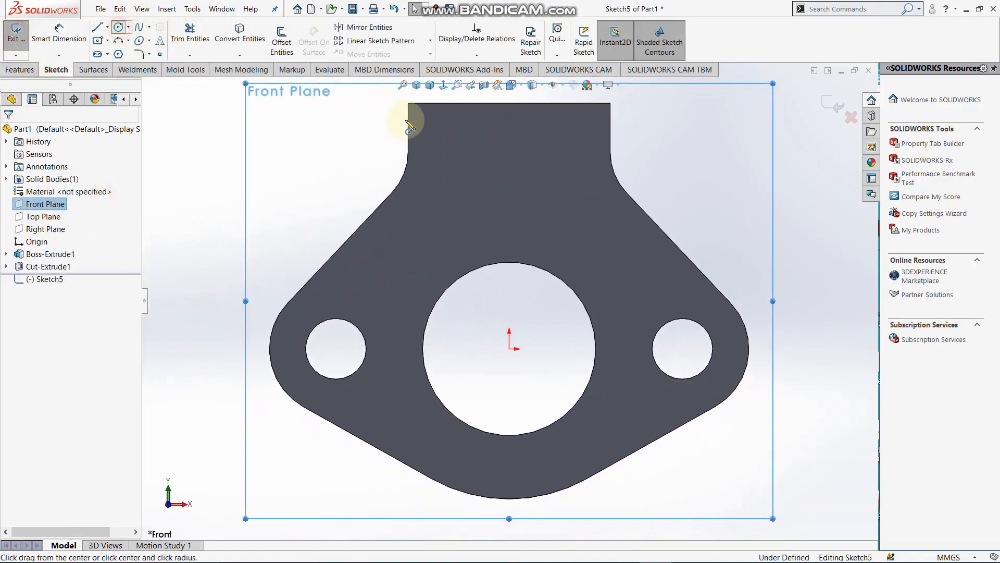
{"action": "left_click_drag", "start_coordinate": [509, 349], "coordinate": [487, 228]}
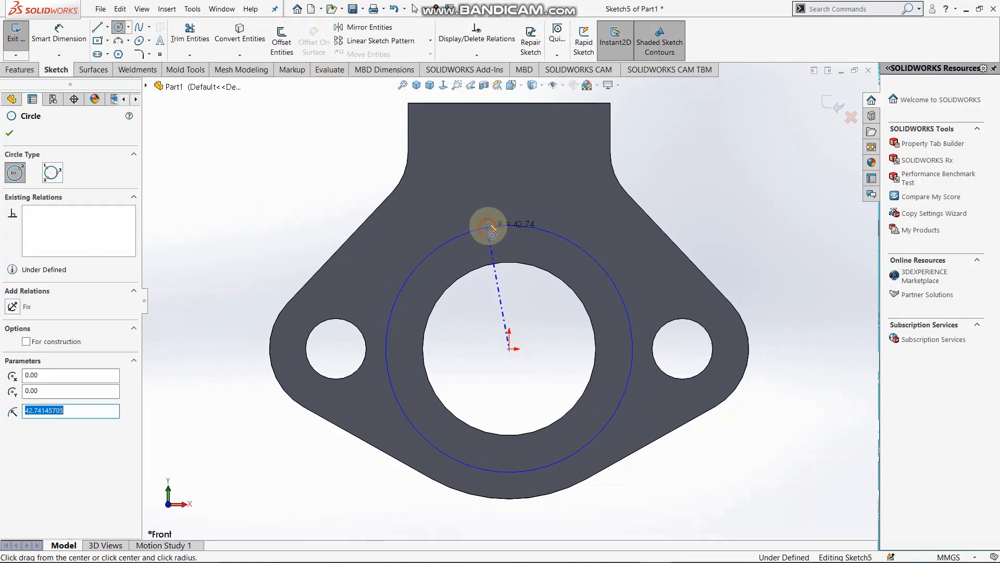
{"action": "right_click", "coordinate": [636, 167]}
{"action": "left_click", "coordinate": [672, 173]}
{"action": "left_click", "coordinate": [290, 145]}
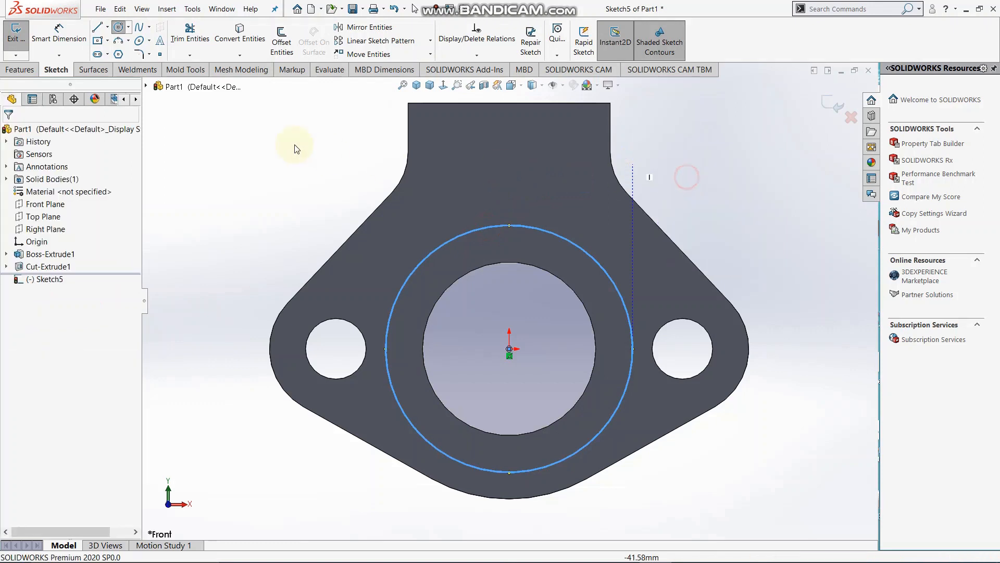
Convert the circular edge of the large central hole into a sketch entity.
{"action": "left_click", "coordinate": [239, 39]}
{"action": "left_click", "coordinate": [556, 276]}
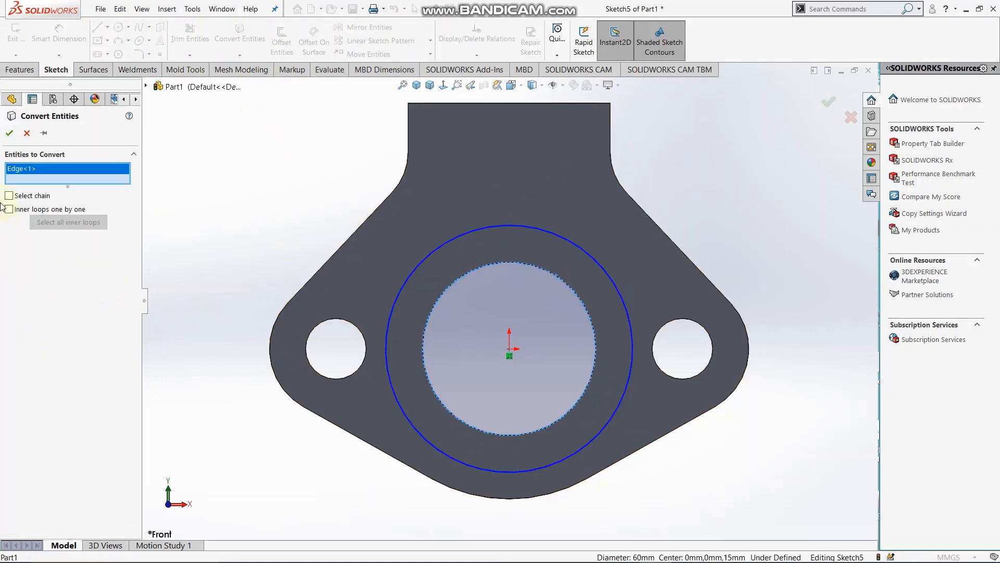
{"action": "left_click", "coordinate": [10, 133]}
Dimension the outer circle to an 80 mm diameter.
{"action": "right_click_drag", "start_coordinate": [253, 292], "coordinate": [248, 227]}
{"action": "left_click", "coordinate": [533, 228]}
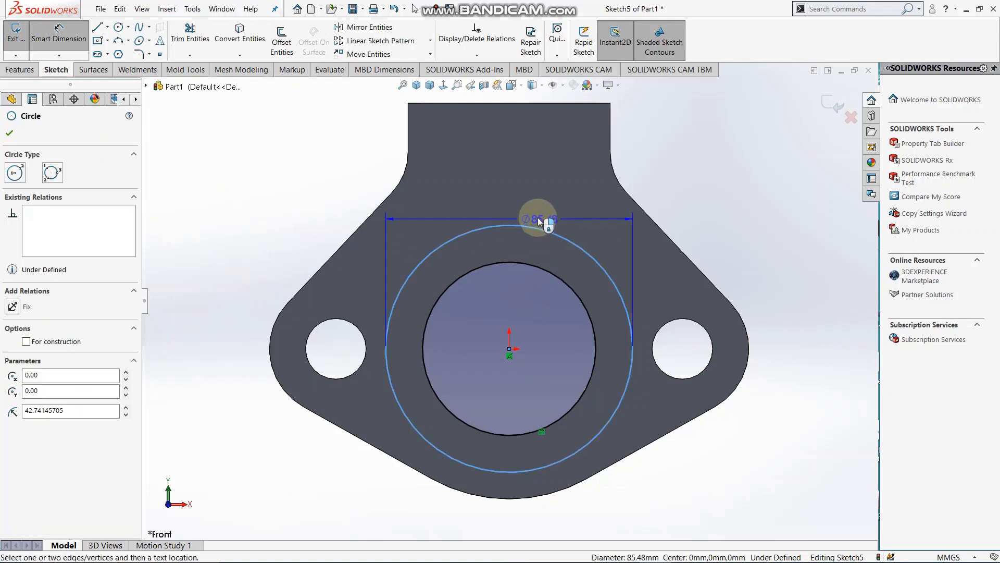
{"action": "left_click", "coordinate": [537, 218]}
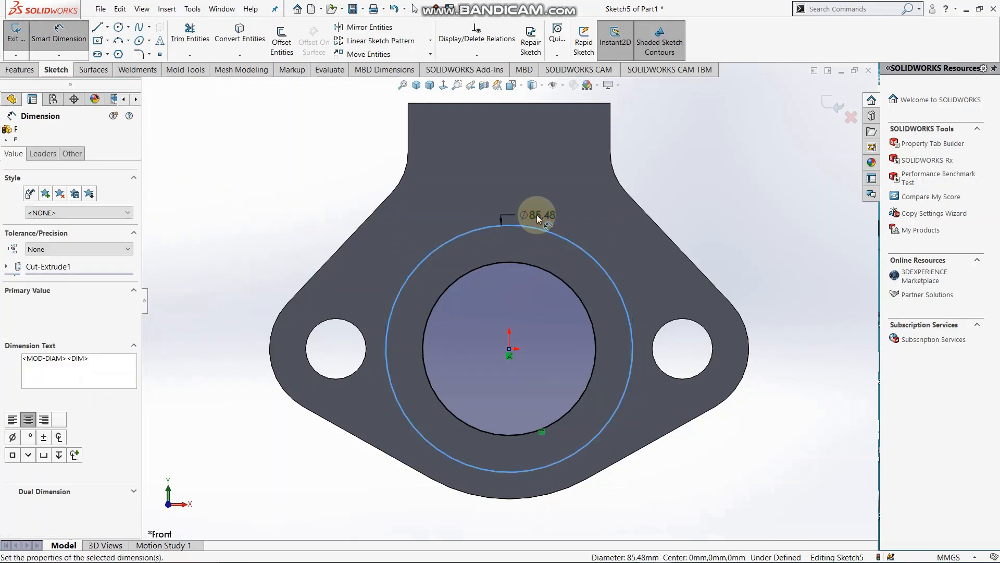
{"action": "type", "text": "80"}
{"action": "key", "text": "Return"}
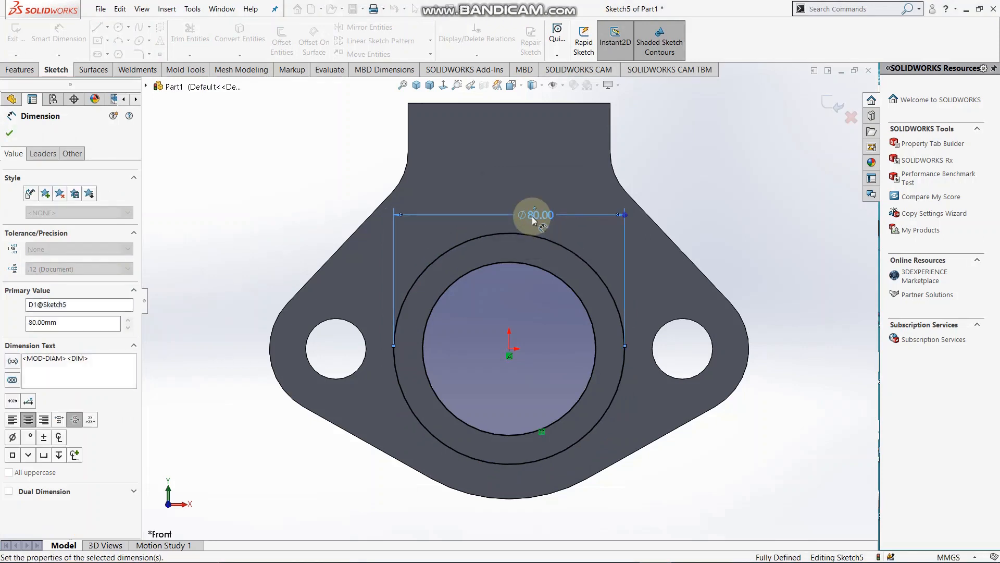
{"action": "left_click", "coordinate": [7, 131]}
Extrude the ring as a merged boss, Blind 20 mm in Direction 1 and Blind 40 mm in Direction 2.
{"action": "left_click", "coordinate": [20, 70]}
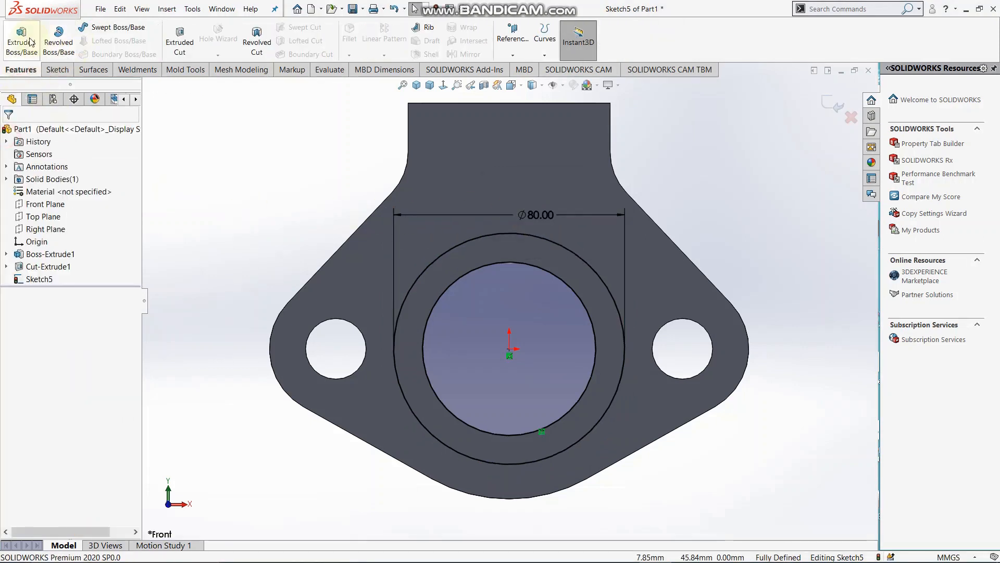
{"action": "middle_click_drag", "start_coordinate": [283, 185], "coordinate": [382, 306]}
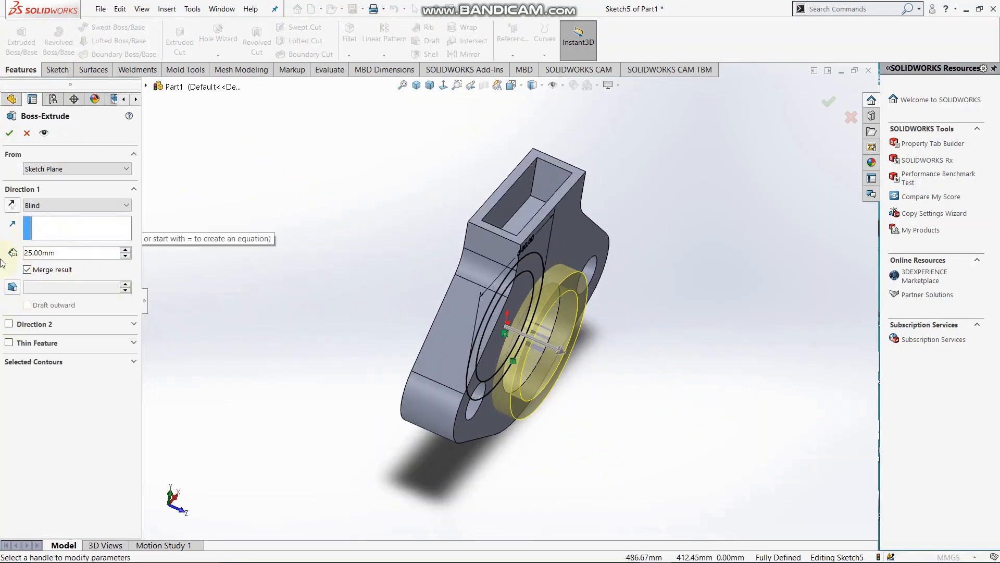
{"action": "left_click", "coordinate": [84, 253]}
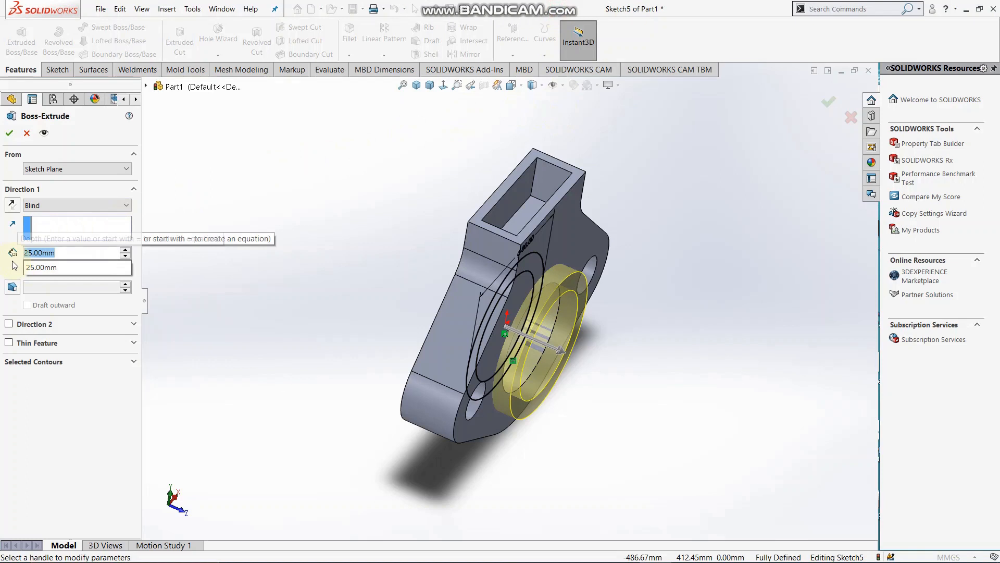
{"action": "key", "text": "BackSpace"}
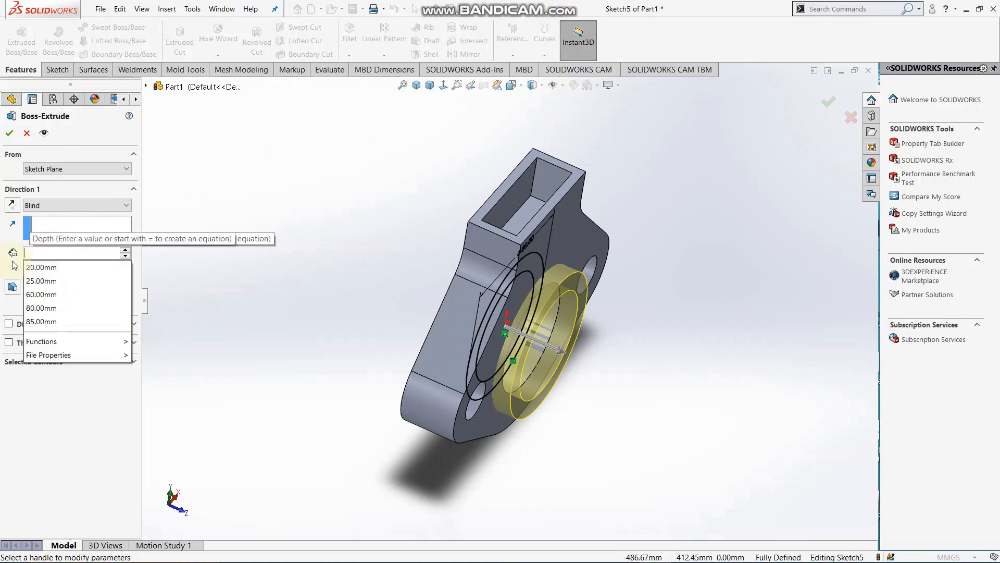
{"action": "type", "text": "20"}
{"action": "key", "text": "Return"}
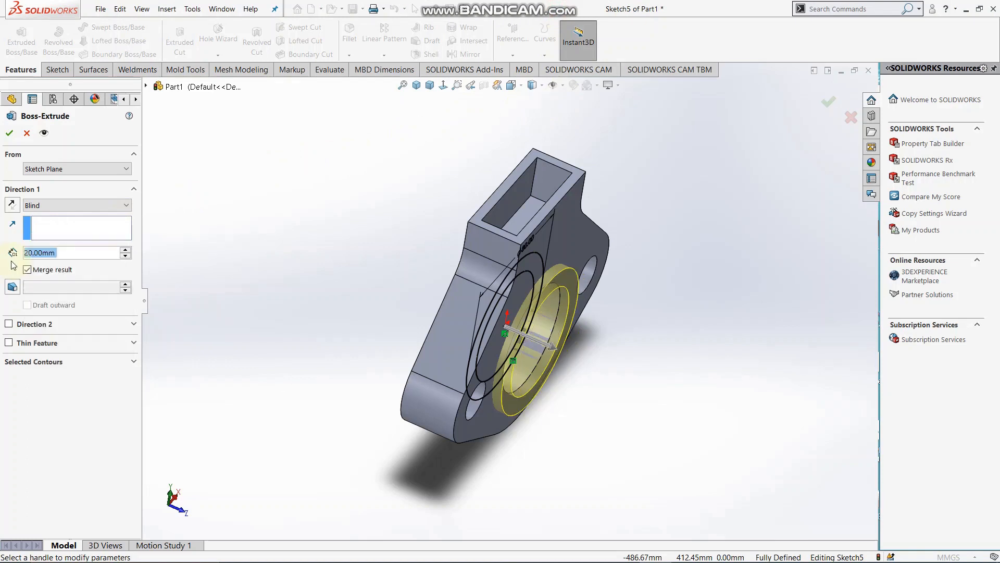
{"action": "left_click", "coordinate": [10, 323]}
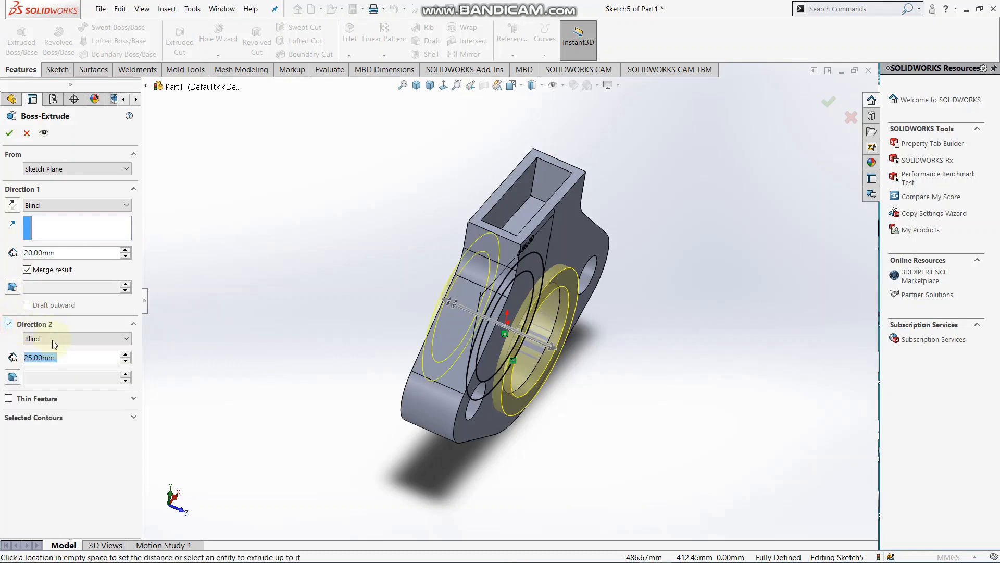
{"action": "type", "text": "40"}
{"action": "key", "text": "Return"}
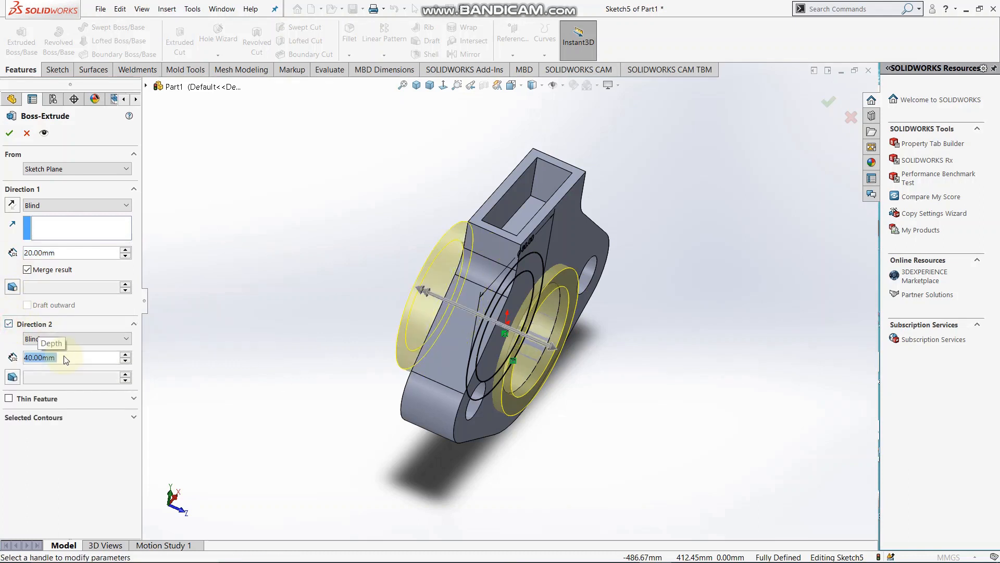
{"action": "left_click", "coordinate": [14, 135]}
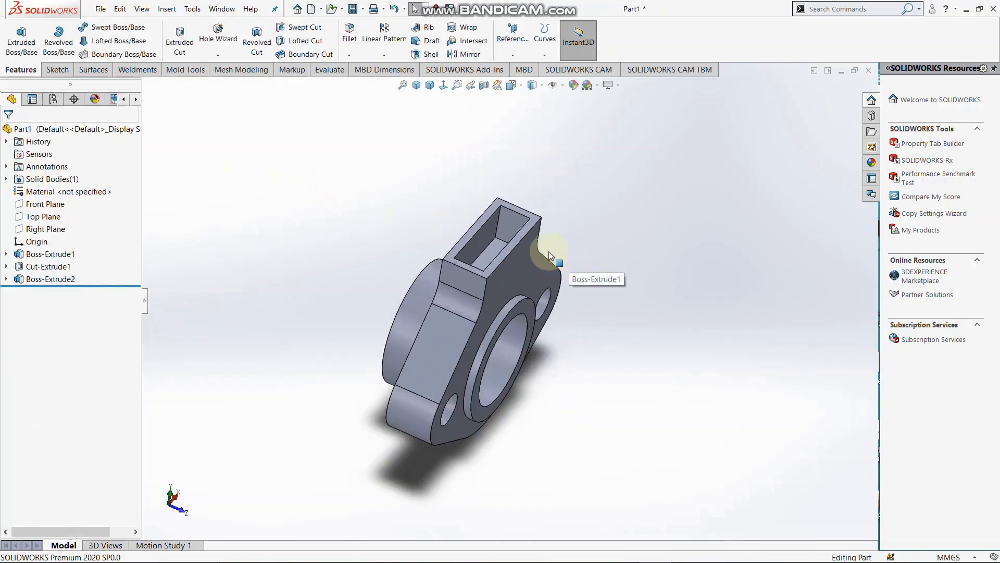
{"action": "middle_click_drag", "start_coordinate": [549, 251], "coordinate": [410, 292]}
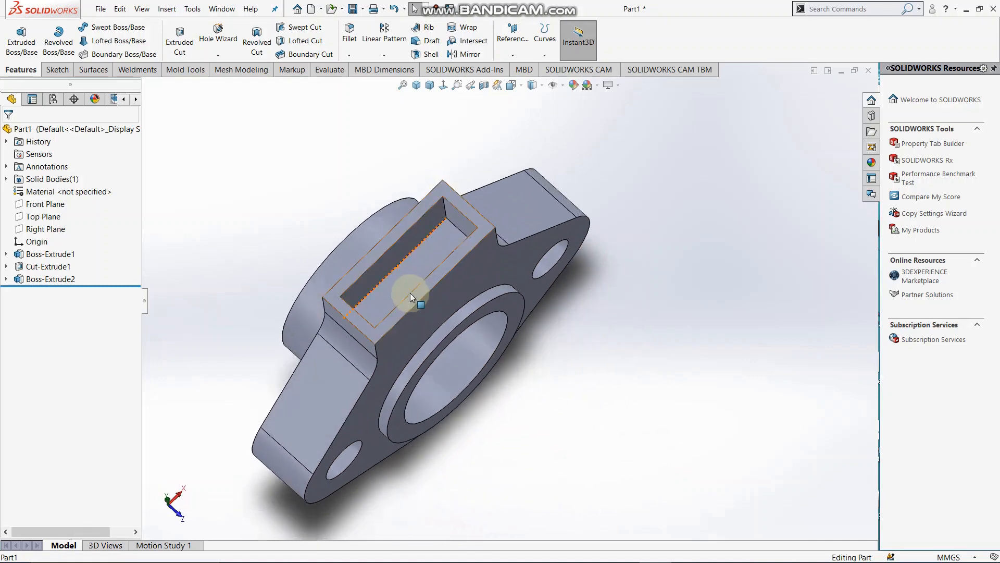
Start a sketch on the neck pocket's floor and draw a circle with a radius of about 5.9 mm centred on the origin.
{"action": "right_click", "coordinate": [412, 289]}
{"action": "left_click", "coordinate": [481, 270]}
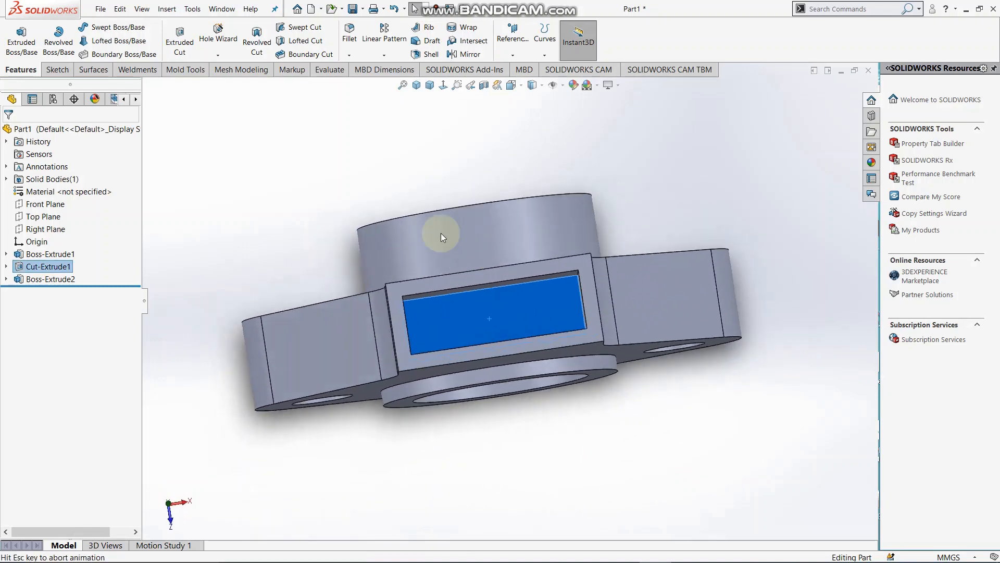
{"action": "left_click", "coordinate": [57, 70]}
{"action": "left_click", "coordinate": [17, 36]}
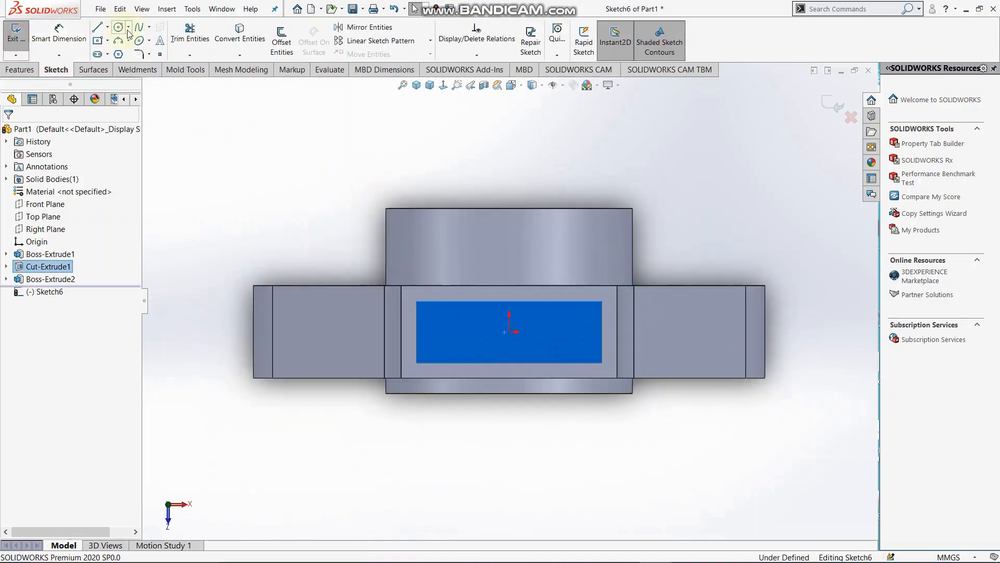
{"action": "left_click", "coordinate": [121, 29]}
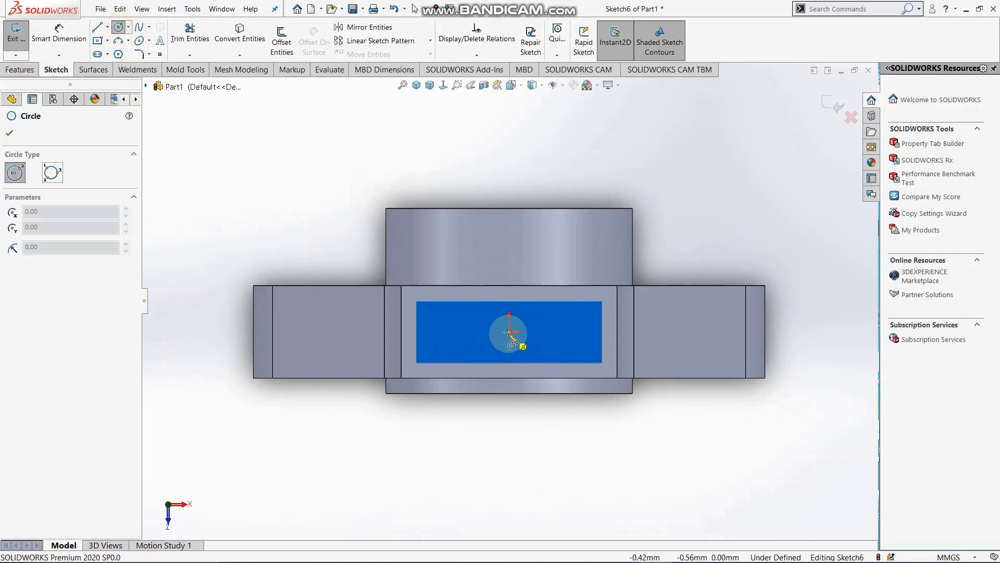
{"action": "left_click", "coordinate": [509, 331]}
{"action": "left_click", "coordinate": [522, 355]}
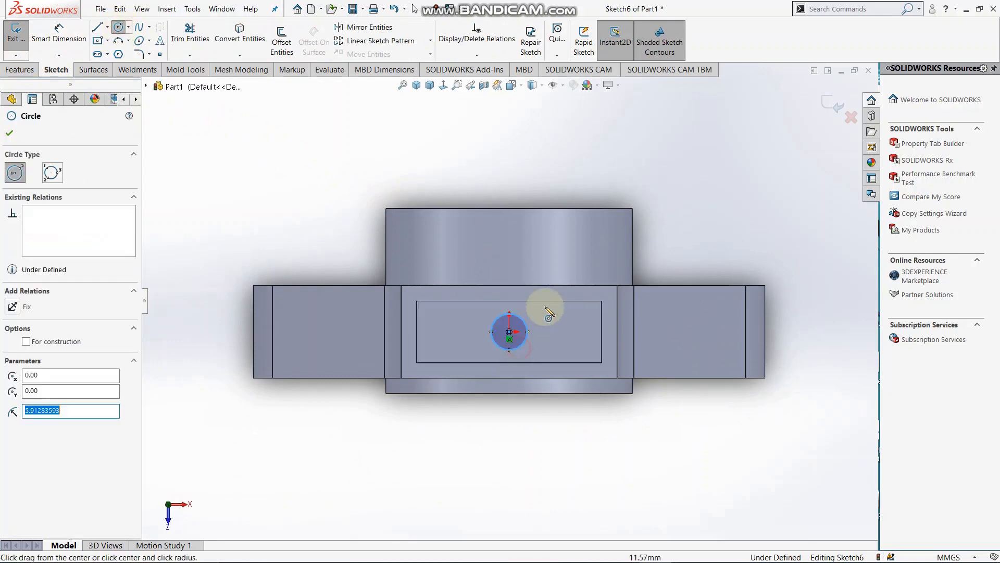
{"action": "right_click", "coordinate": [547, 308]}
{"action": "left_click", "coordinate": [567, 318]}
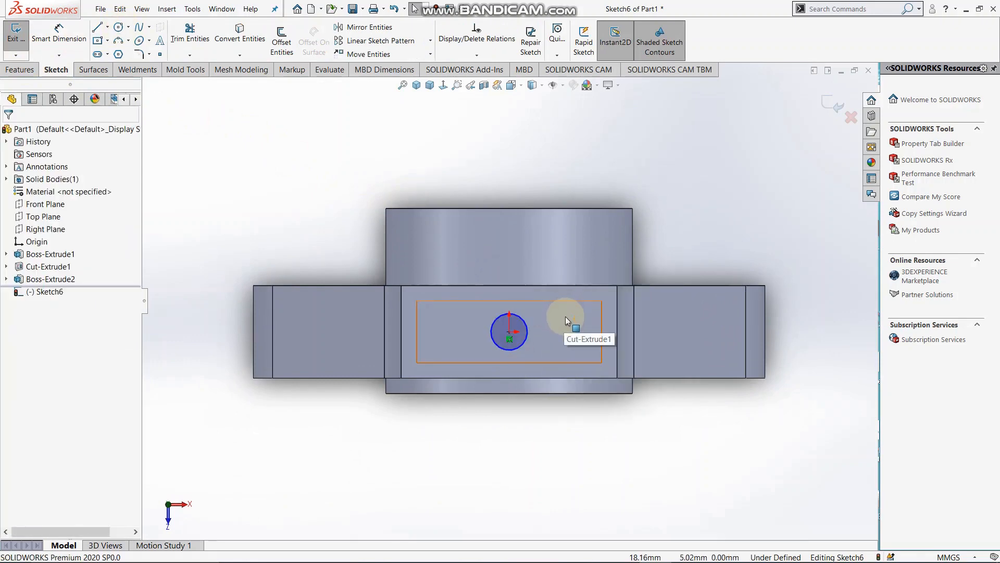
Dimension the circle on the pocket floor to a 10 mm diameter.
{"action": "key", "text": "f"}
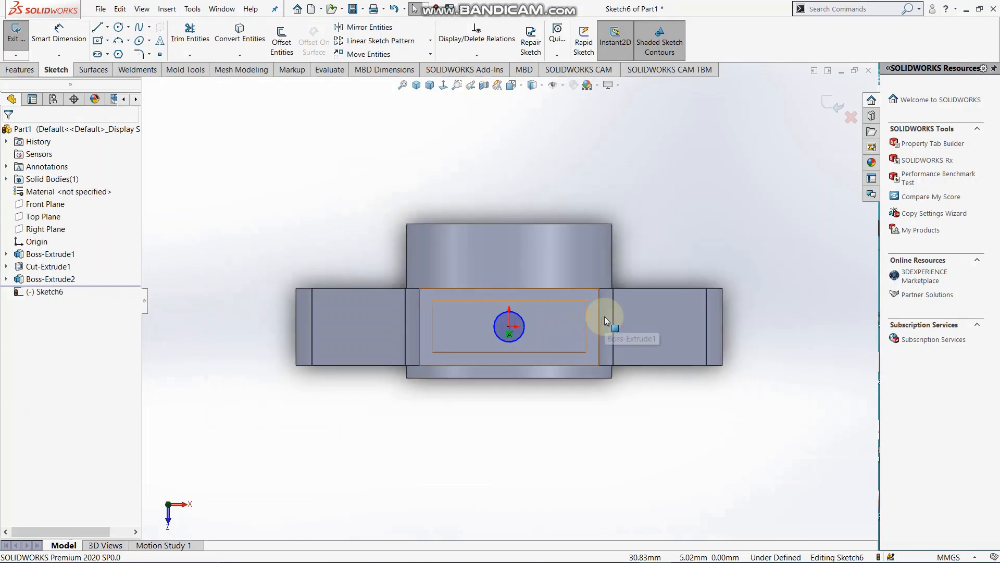
{"action": "right_click_drag", "start_coordinate": [784, 262], "coordinate": [772, 184]}
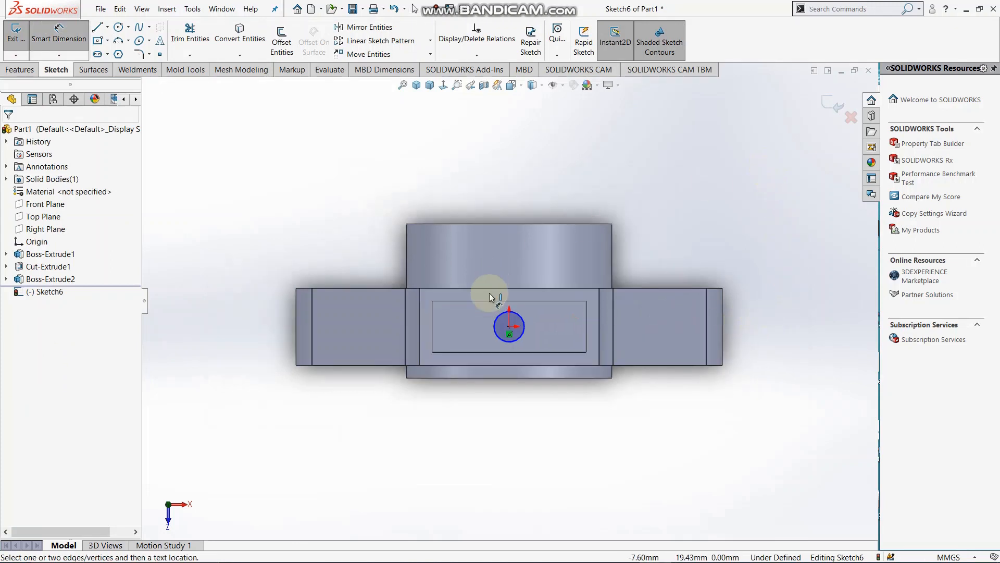
{"action": "left_click", "coordinate": [494, 327]}
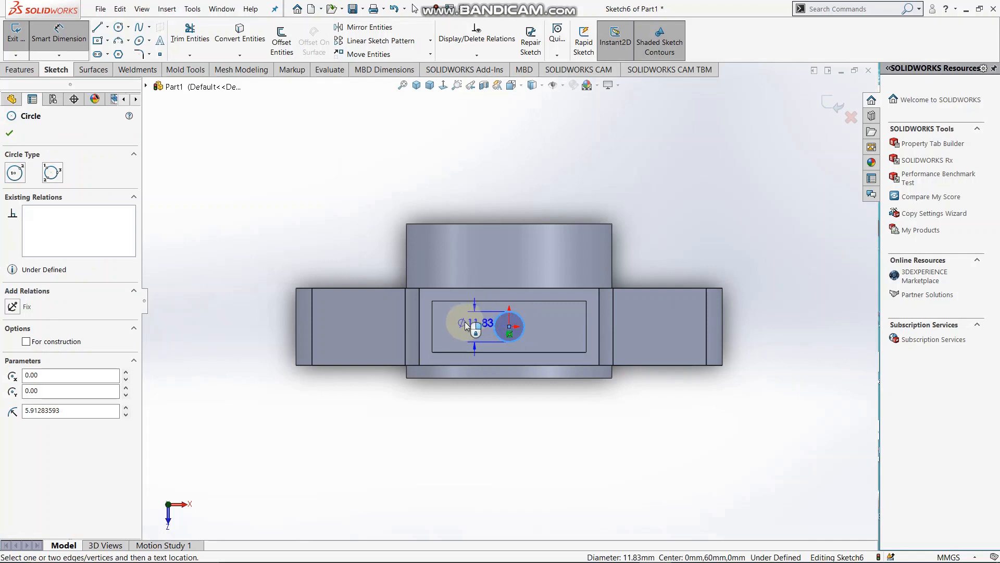
{"action": "left_click", "coordinate": [461, 327]}
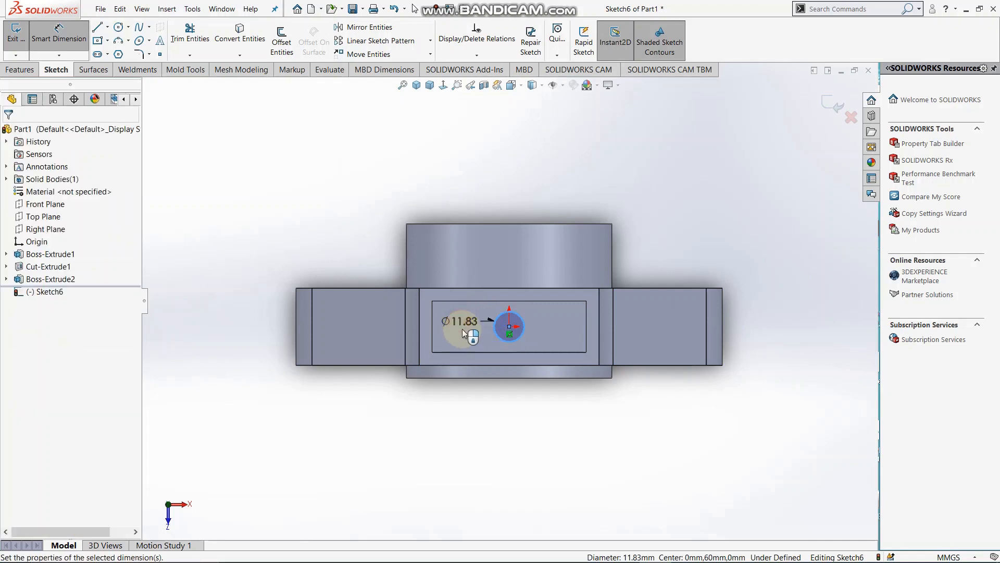
{"action": "type", "text": "10"}
{"action": "key", "text": "Return"}
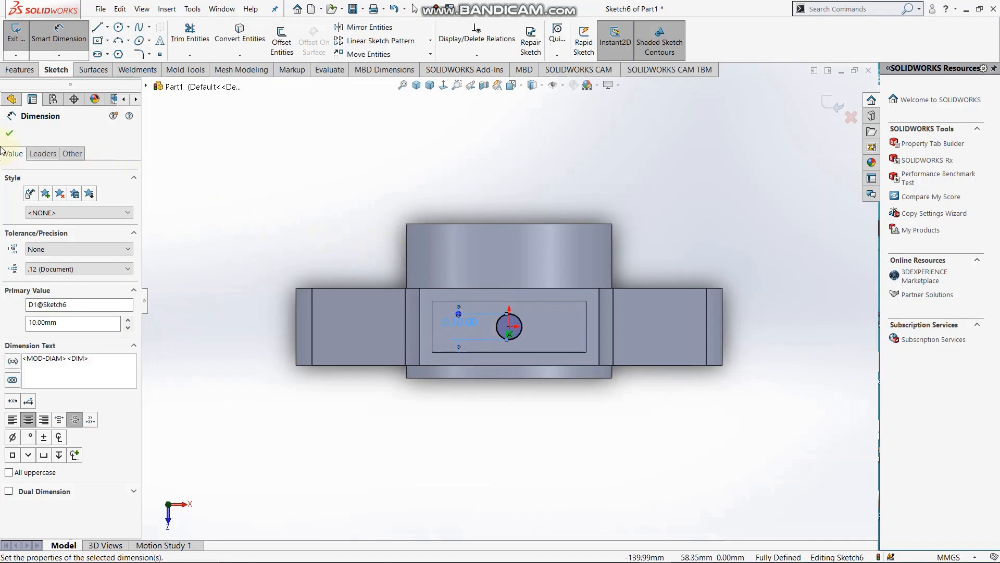
{"action": "left_click", "coordinate": [9, 133]}
Extrude-cut the circle from the pocket floor with the Up To Next end condition towards the large central hole.
{"action": "left_click", "coordinate": [21, 69]}
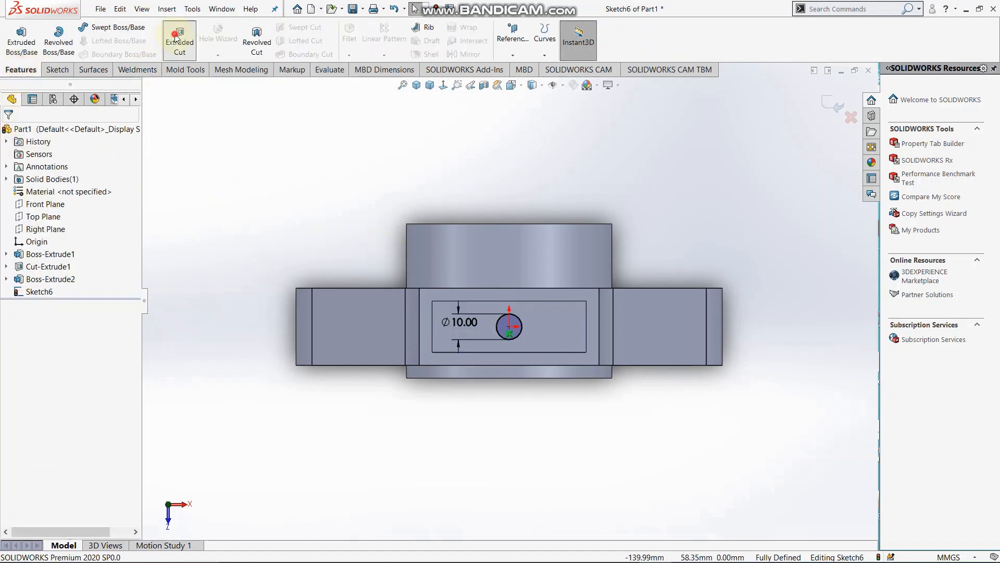
{"action": "middle_click_drag", "start_coordinate": [519, 425], "coordinate": [520, 281]}
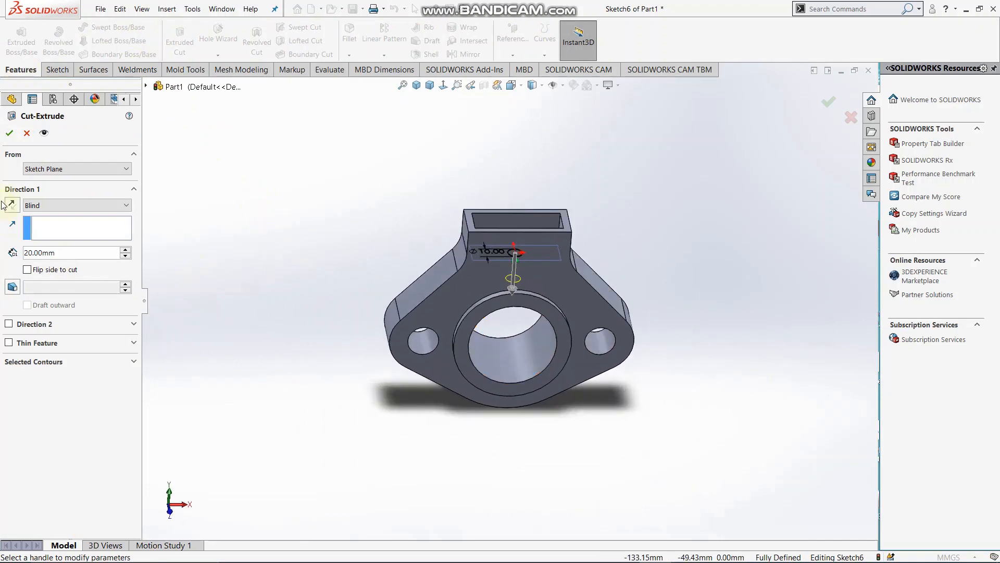
{"action": "left_click", "coordinate": [59, 206]}
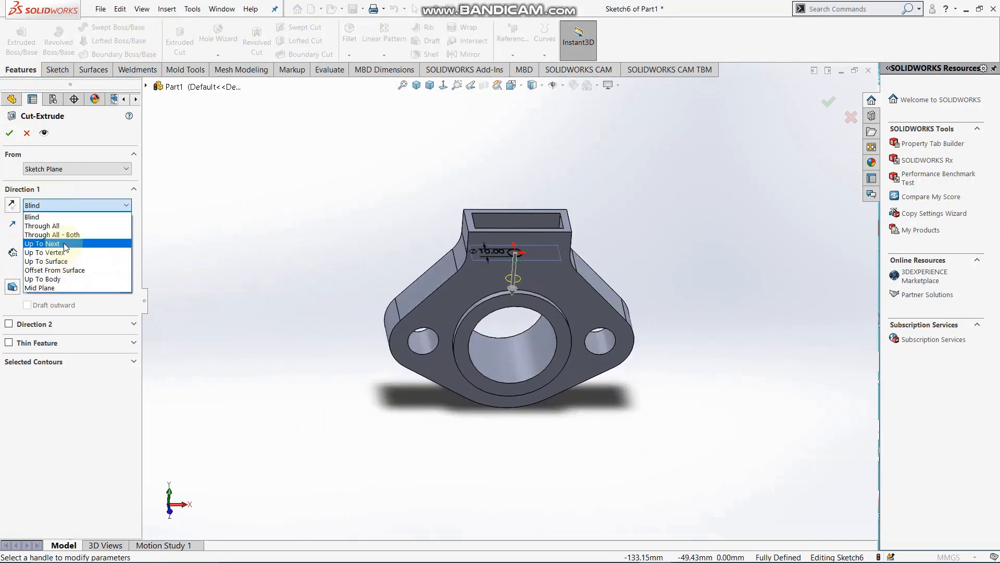
{"action": "left_click", "coordinate": [65, 243]}
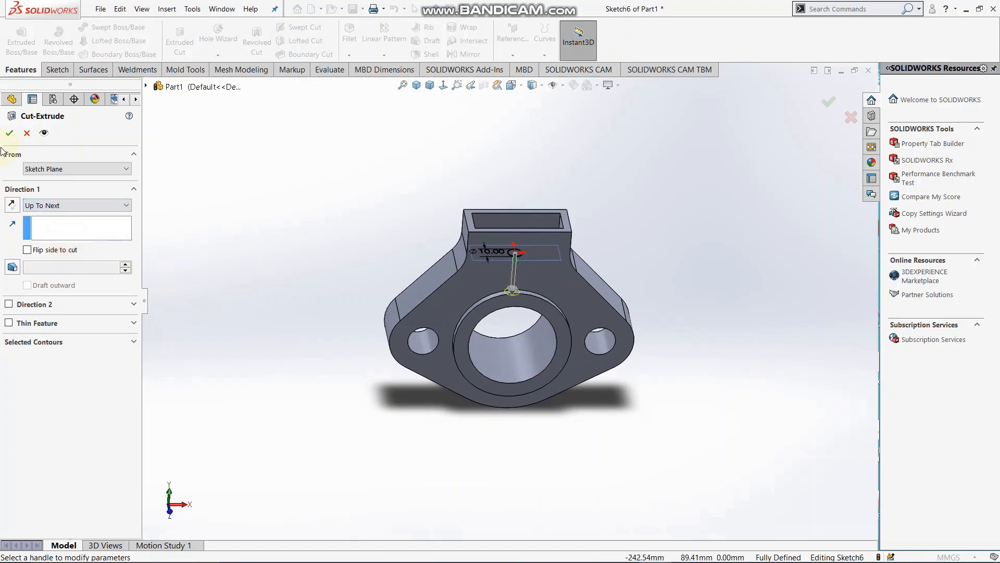
{"action": "left_click", "coordinate": [9, 135]}
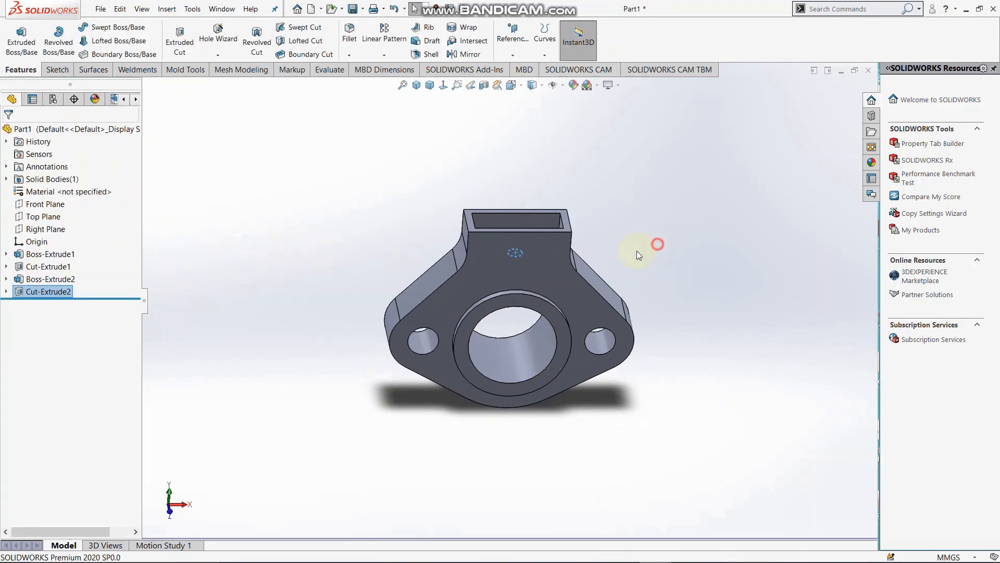
{"action": "scroll", "coordinate": [516, 257], "scroll_direction": "down", "scroll_amount": 2}
{"action": "middle_click_drag", "start_coordinate": [516, 258], "coordinate": [552, 396]}
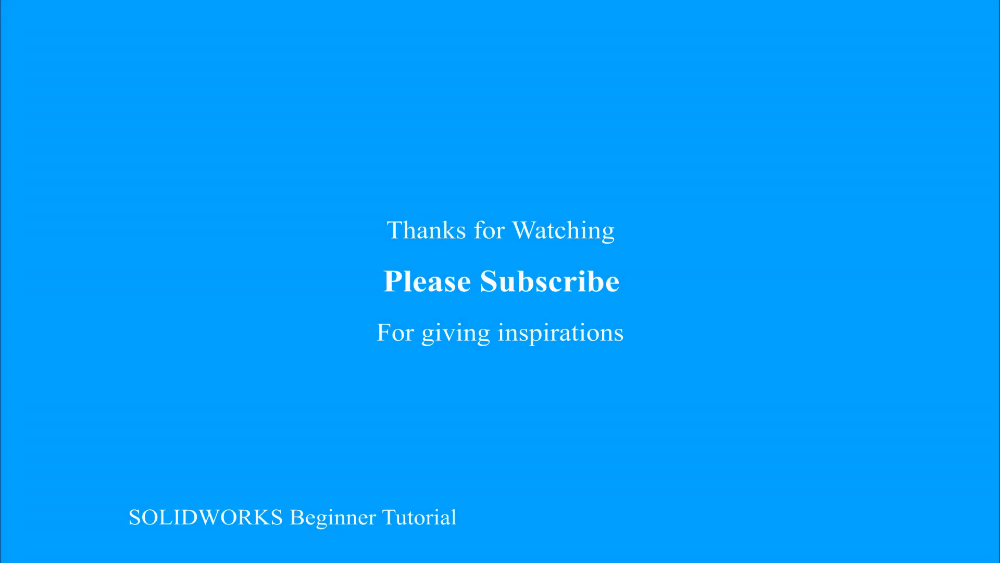